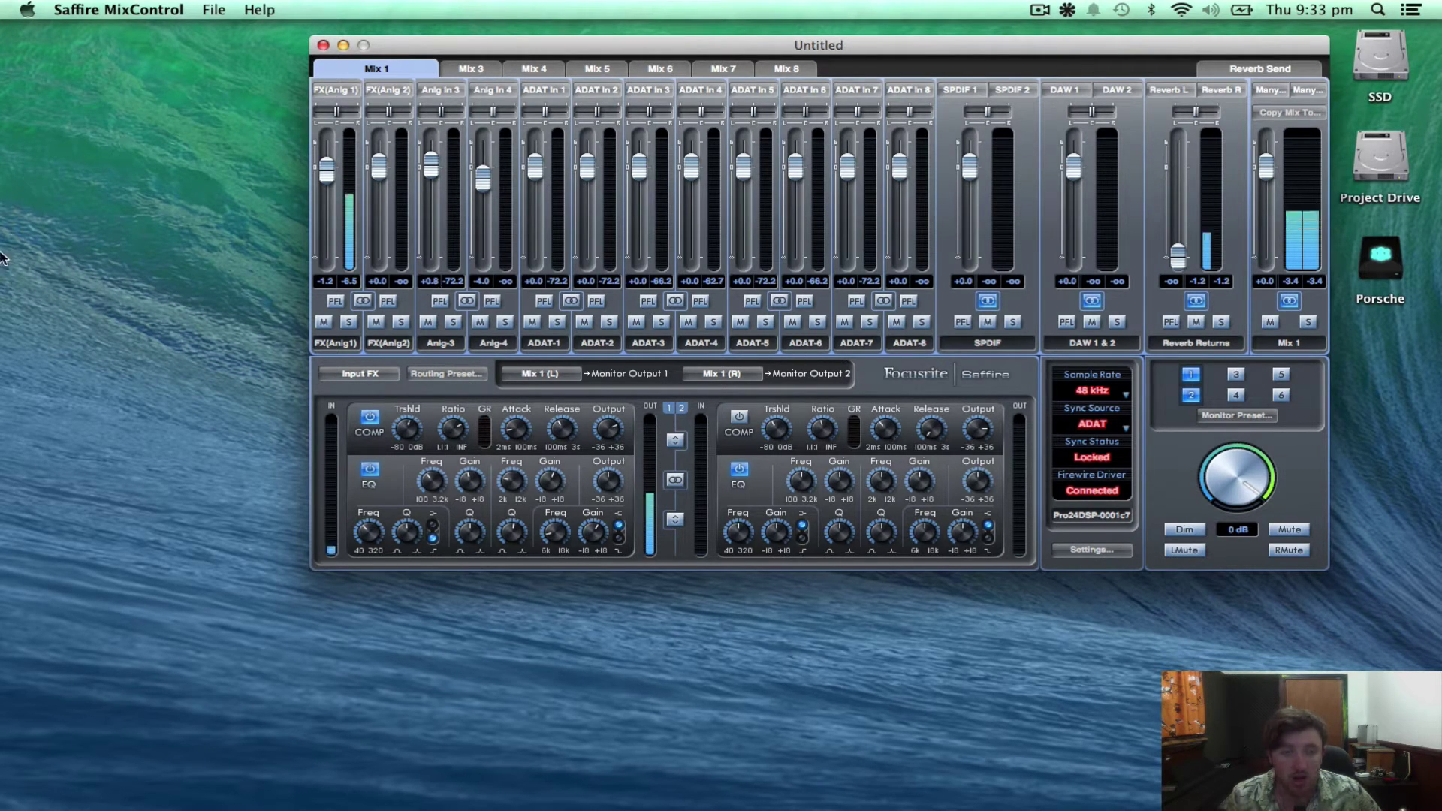
# - Launch Cubase 8 from Launchpad so the Steinberg Hub appears
pyautogui.moveTo(6, 233)
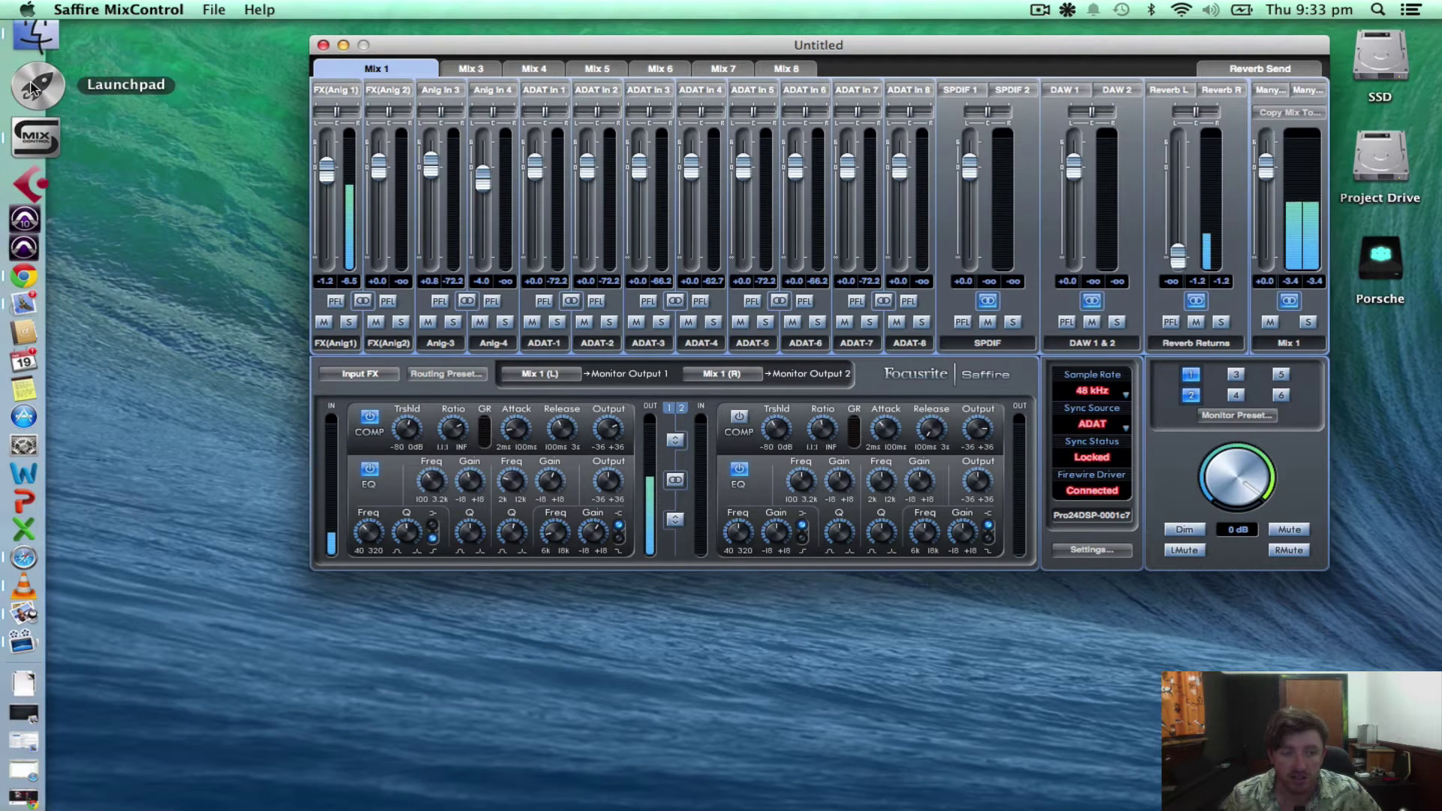
pyautogui.click(39, 91)
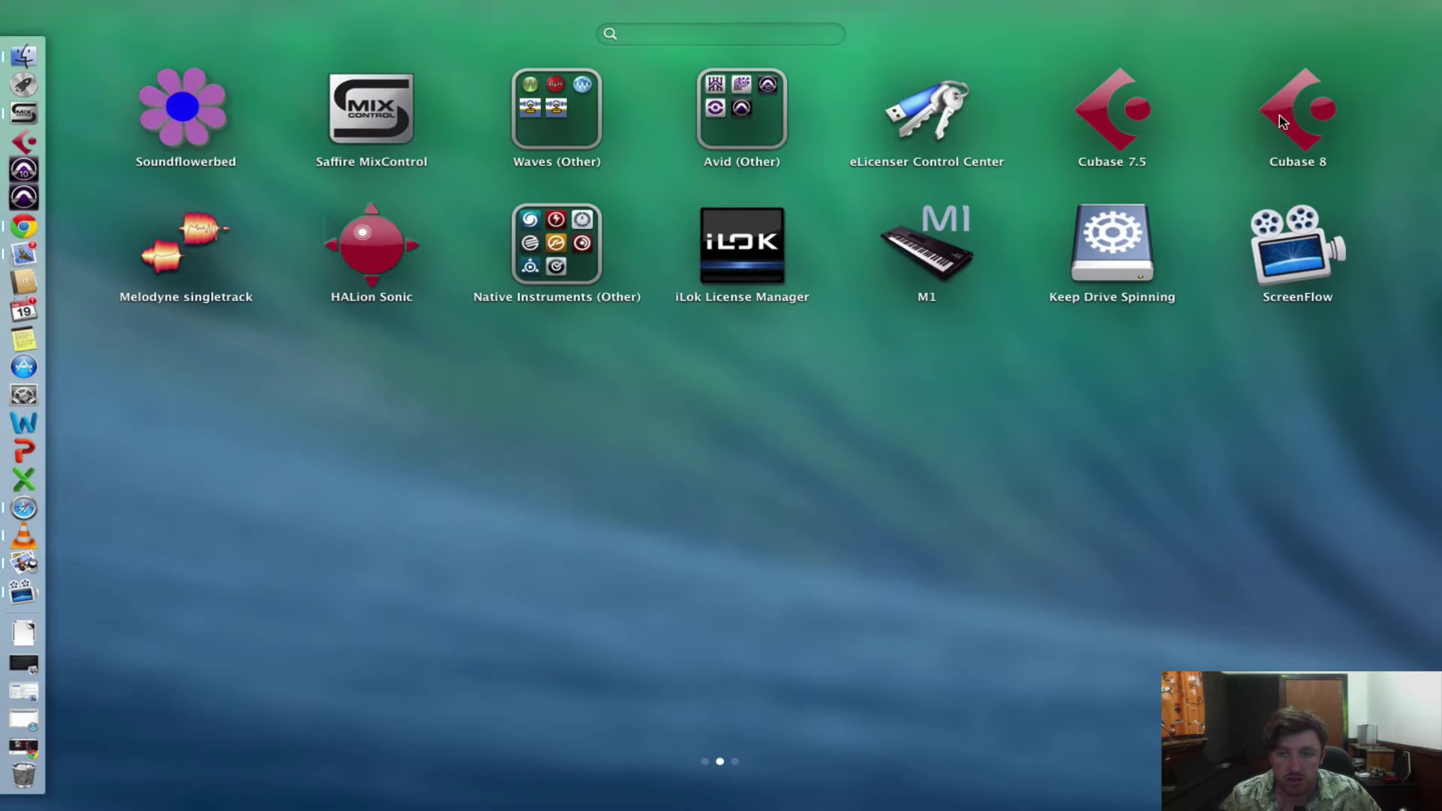
pyautogui.press('Escape')
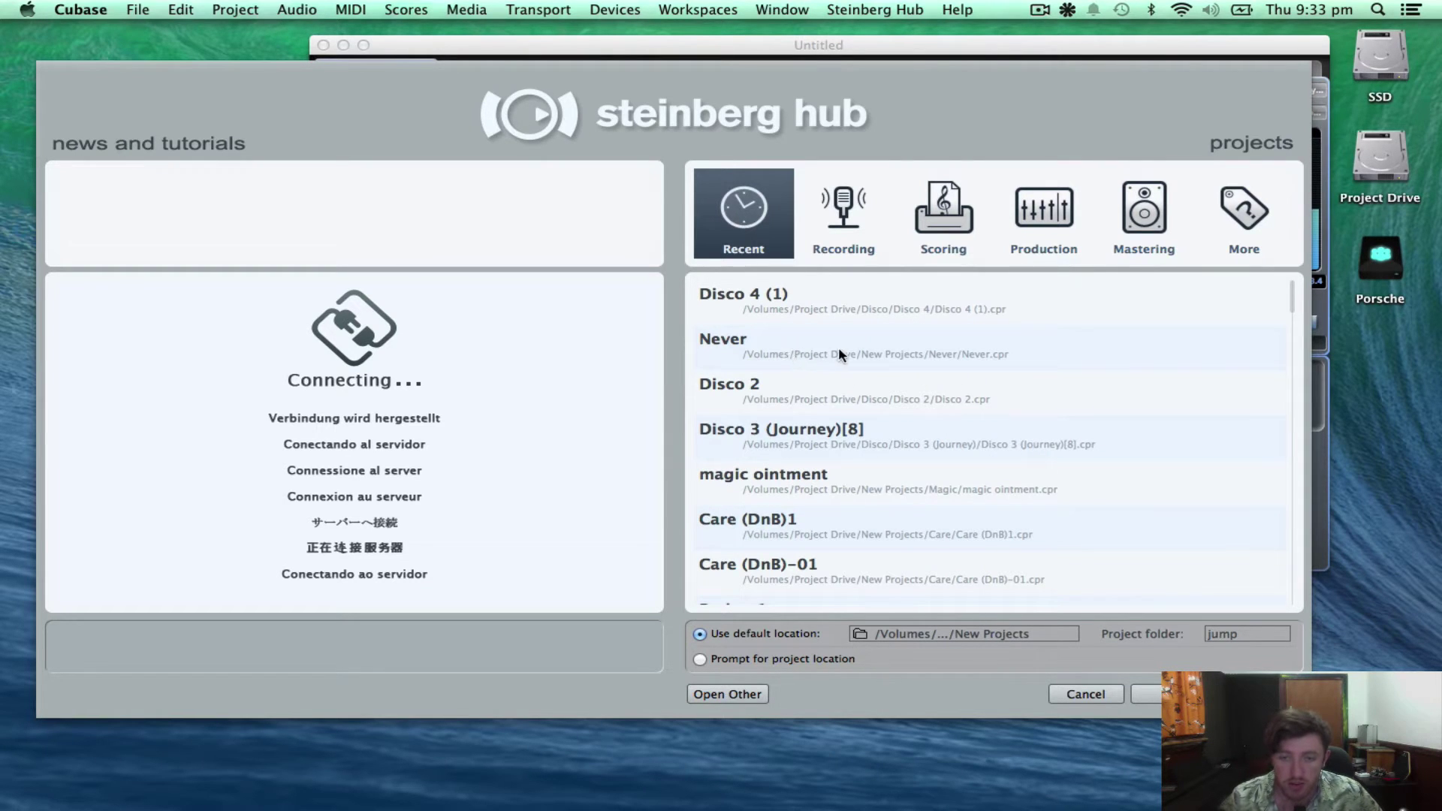
# - Open the recent project 'Never' from the Steinberg Hub list
pyautogui.click(791, 354)
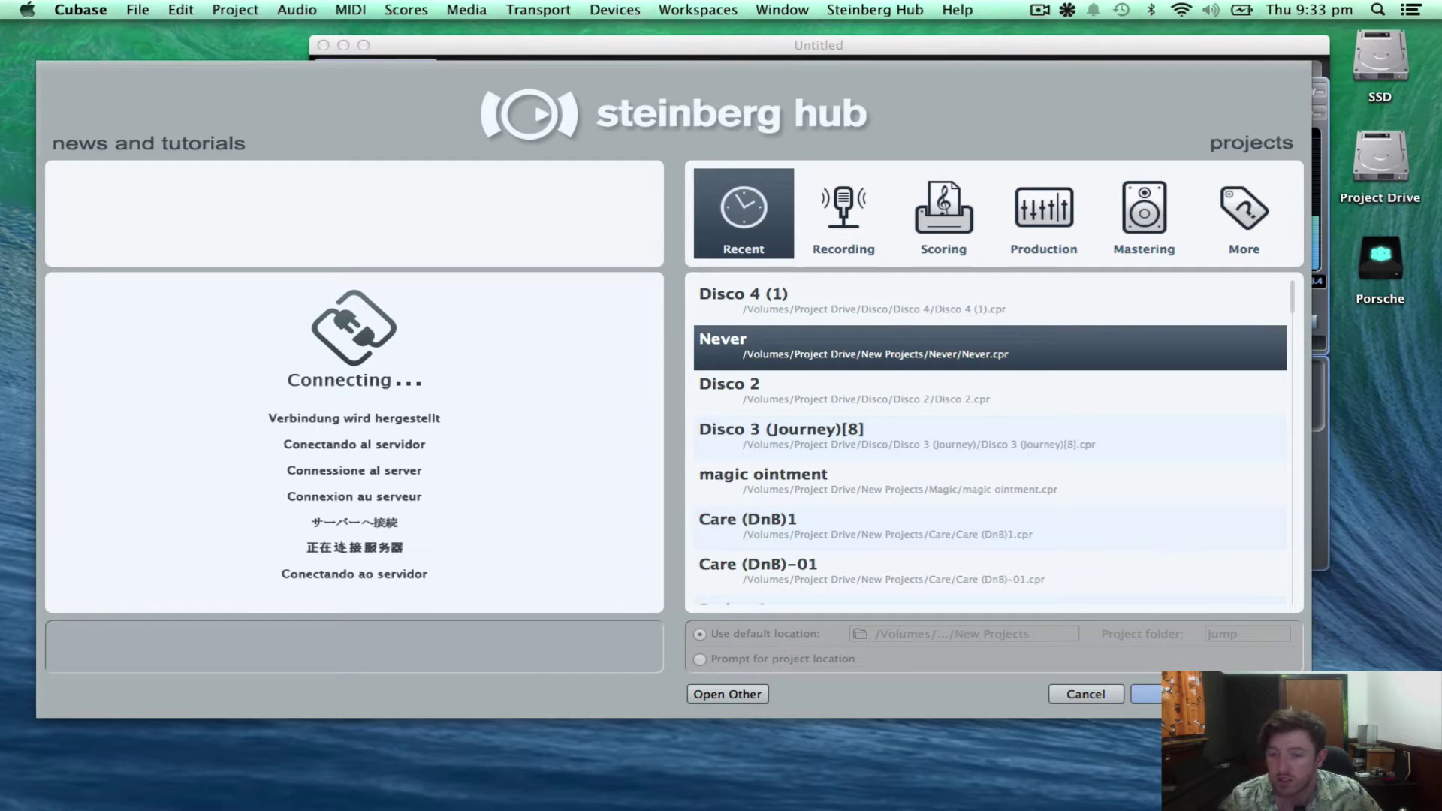
pyautogui.press('Return')
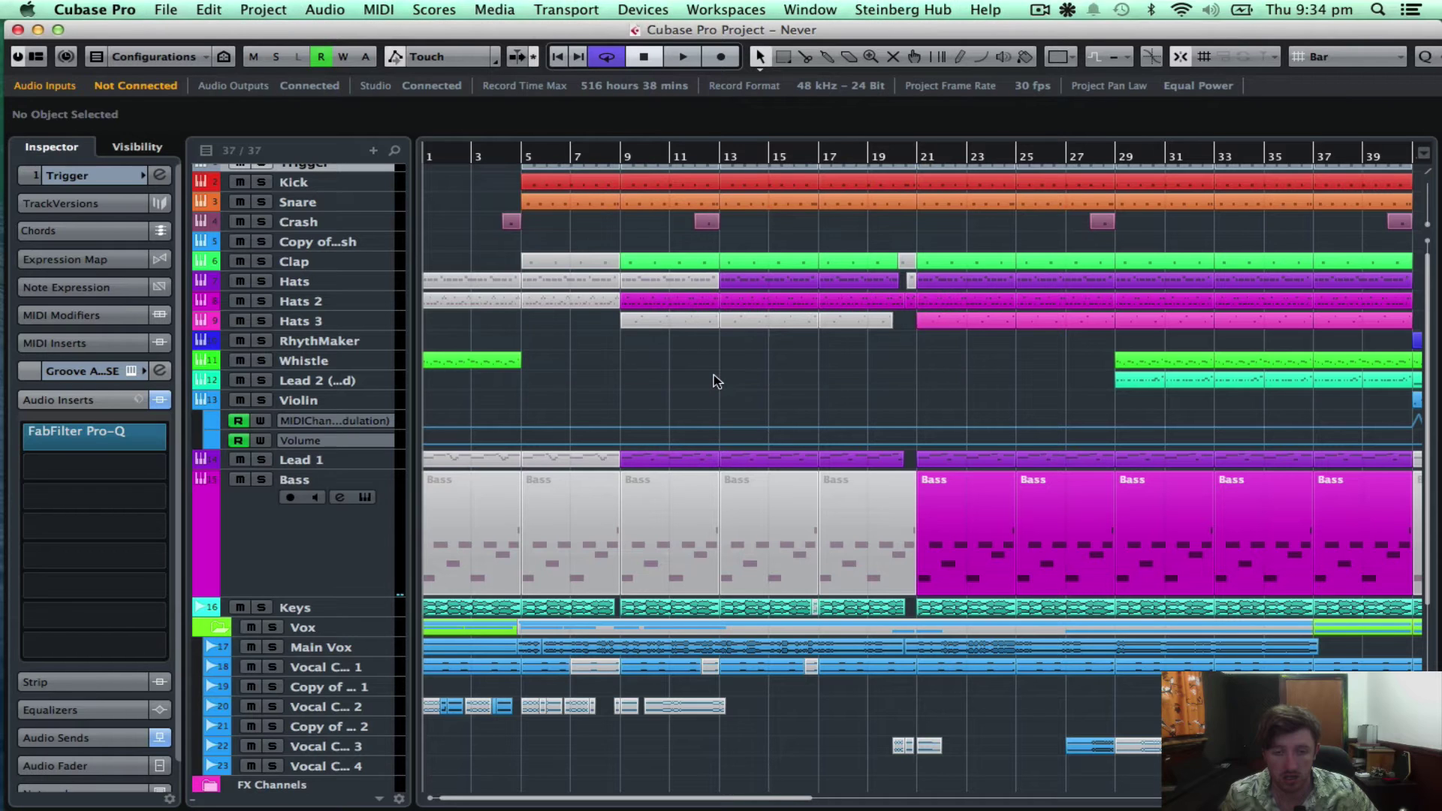
# - Widen the track list to read full track names and select the Kick track
pyautogui.scroll(1, 718, 357)
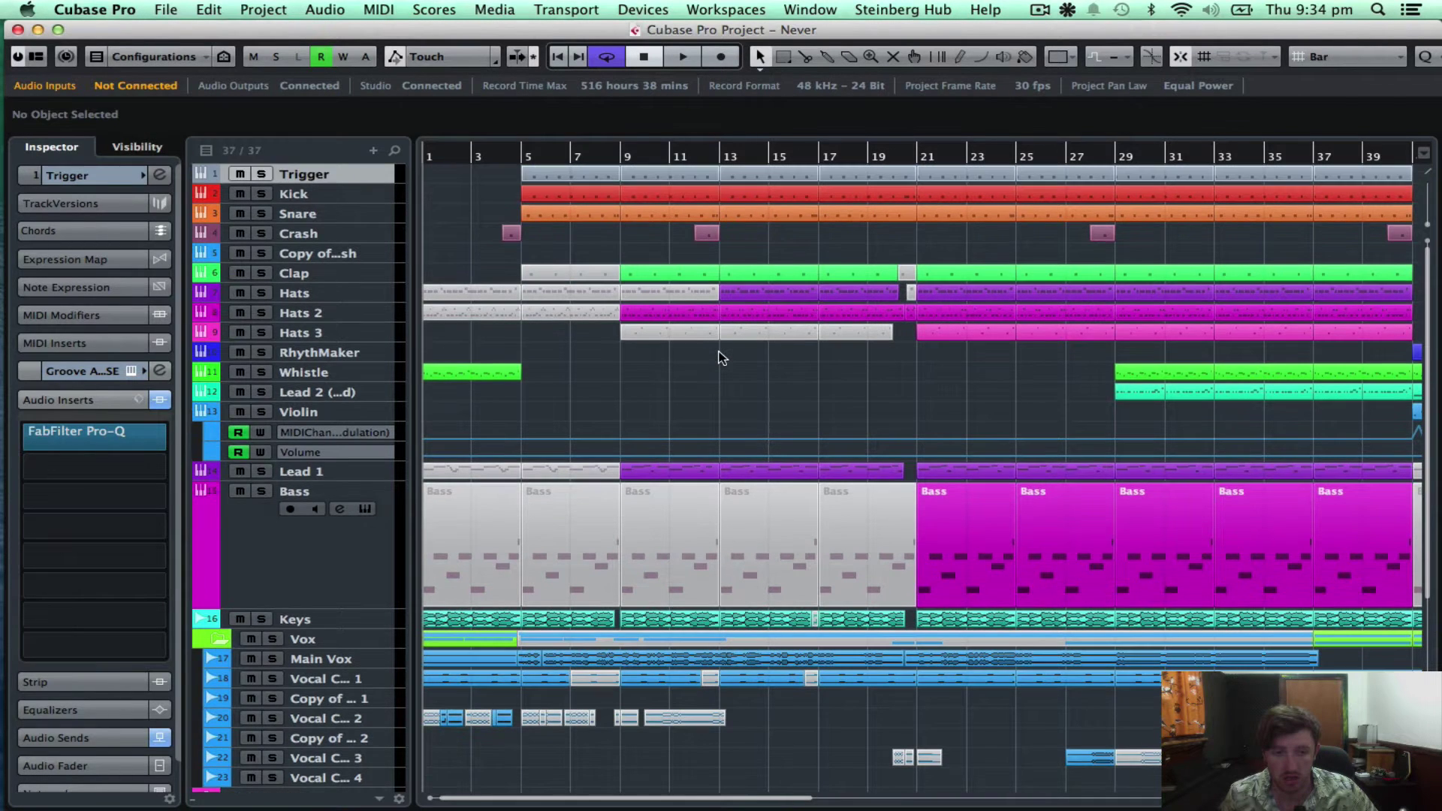
pyautogui.scroll(-10, 720, 358)
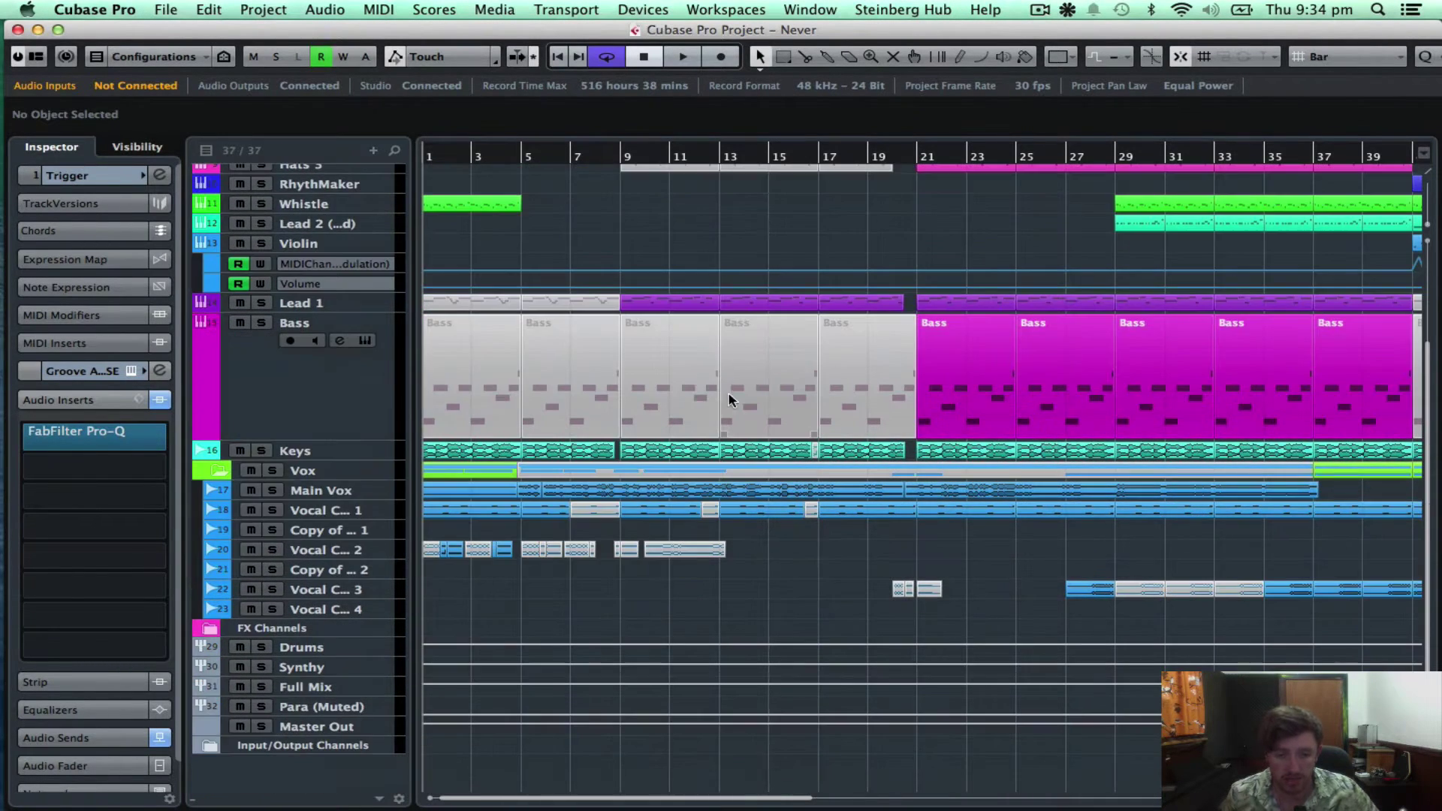
pyautogui.scroll(10, 733, 404)
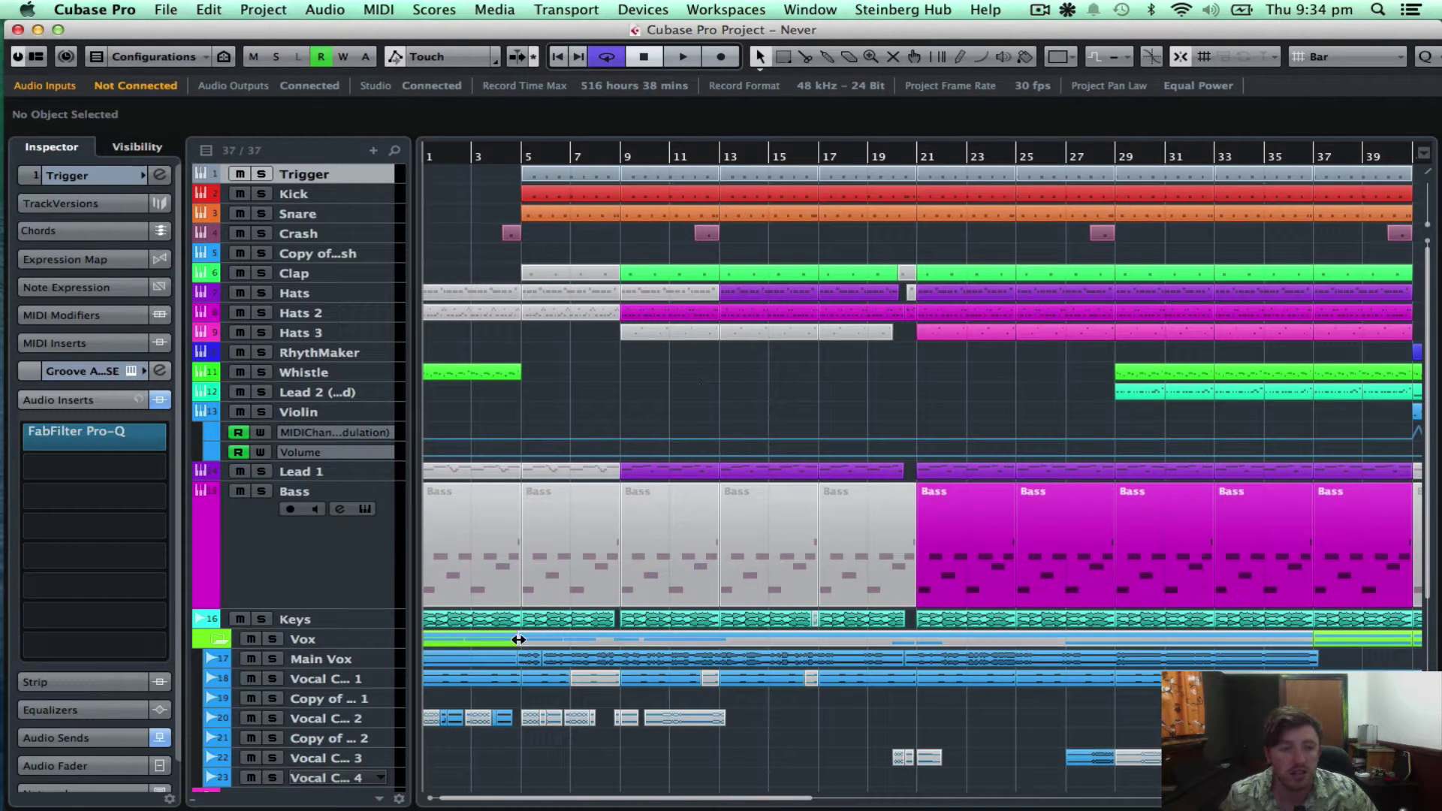
pyautogui.moveTo(412, 295); pyautogui.dragTo(714, 296)
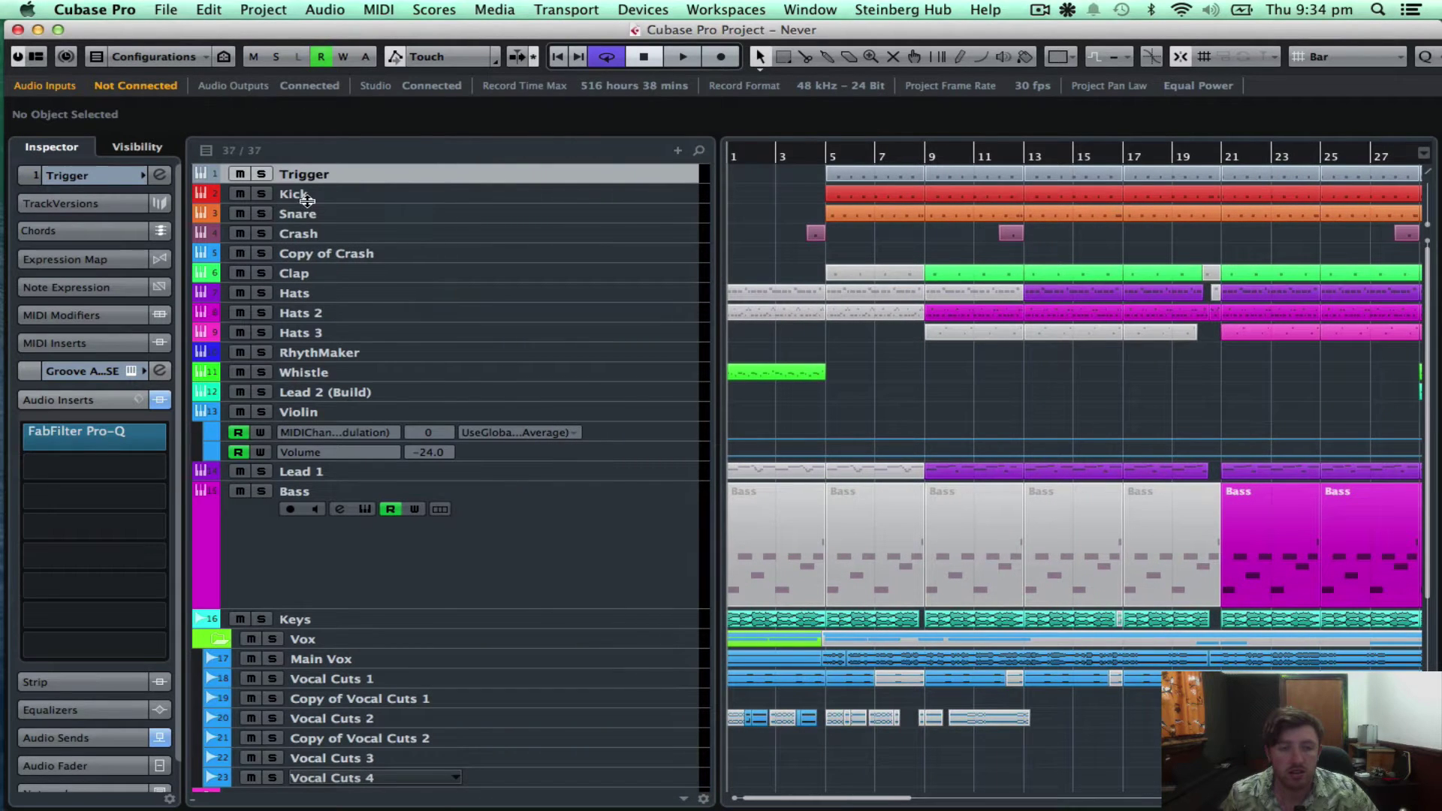
pyautogui.click(300, 197)
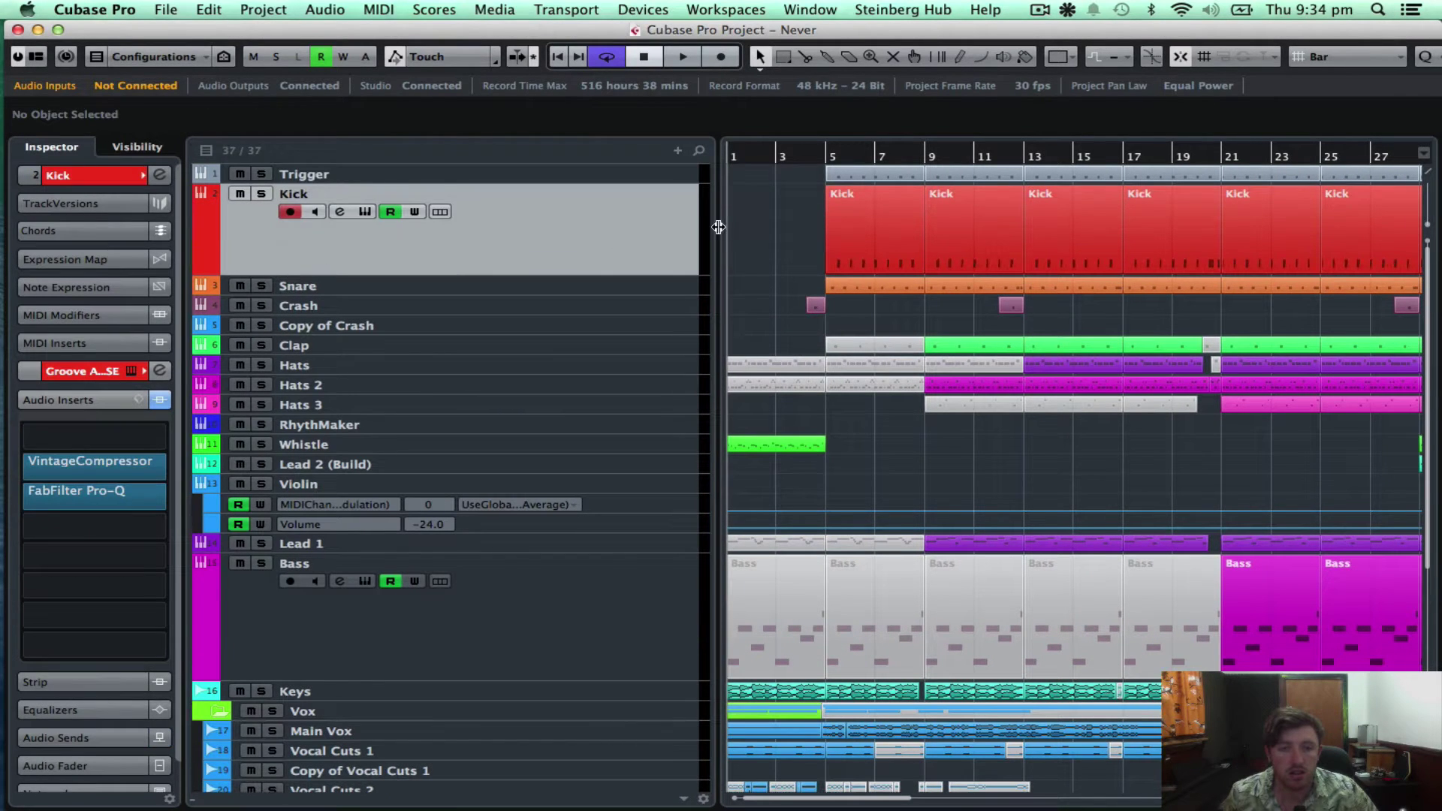
# - Narrow the track list again and show the Transport Panel, moved higher up
pyautogui.moveTo(719, 227); pyautogui.dragTo(497, 236)
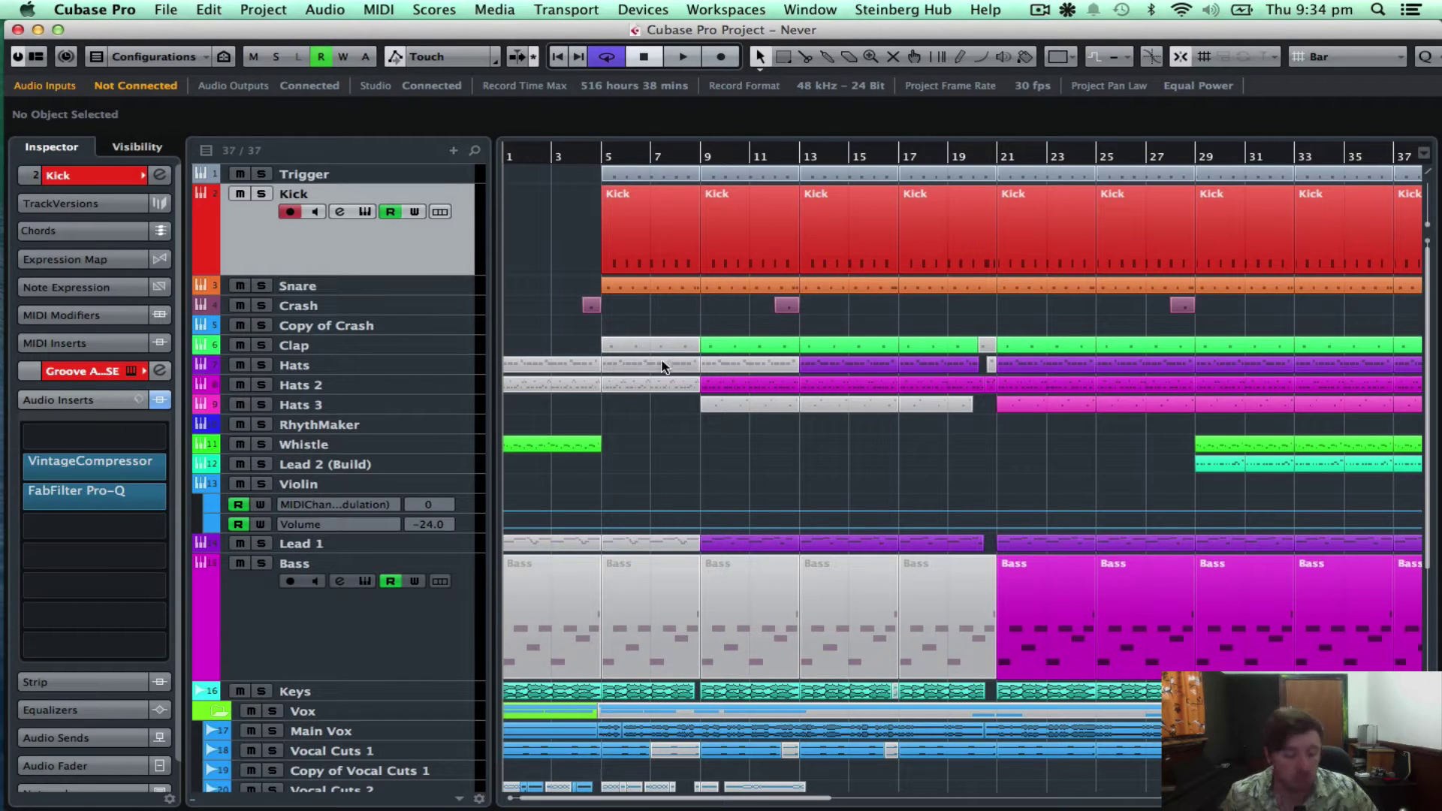
pyautogui.press('F2')
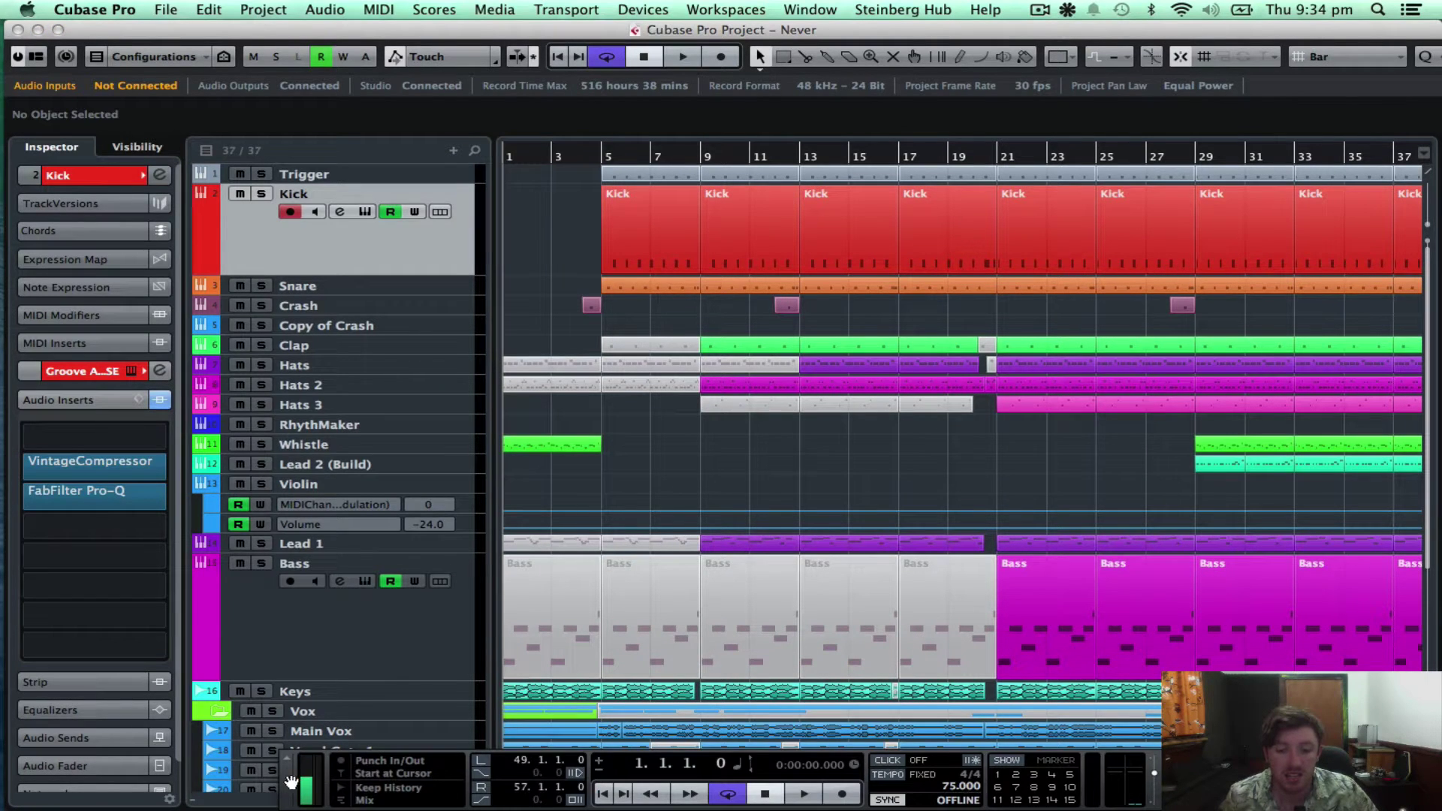
pyautogui.moveTo(292, 783); pyautogui.dragTo(355, 724)
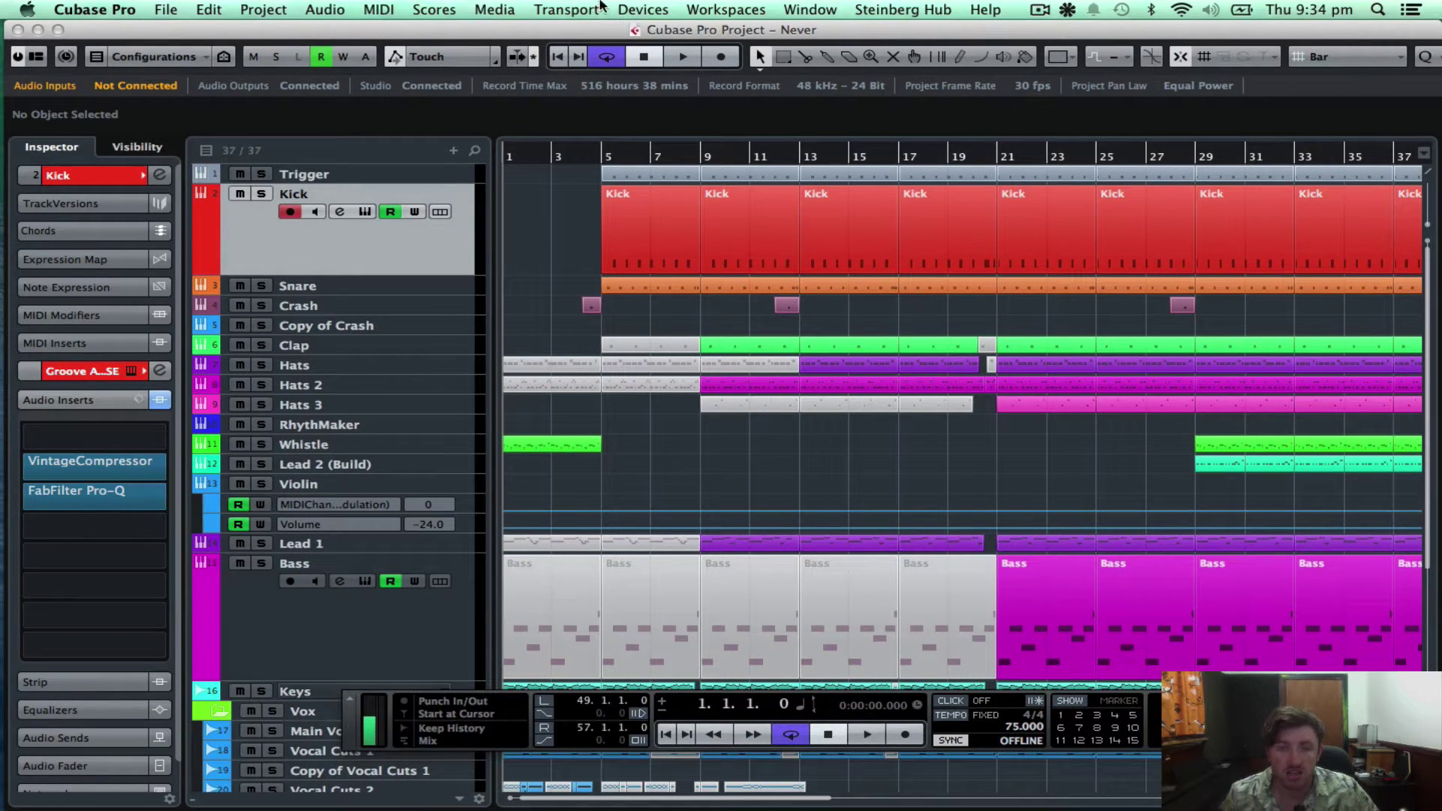
# - Browse the Window and Devices menus without choosing anything
pyautogui.click(680, 9)
pyautogui.moveTo(811, 9)
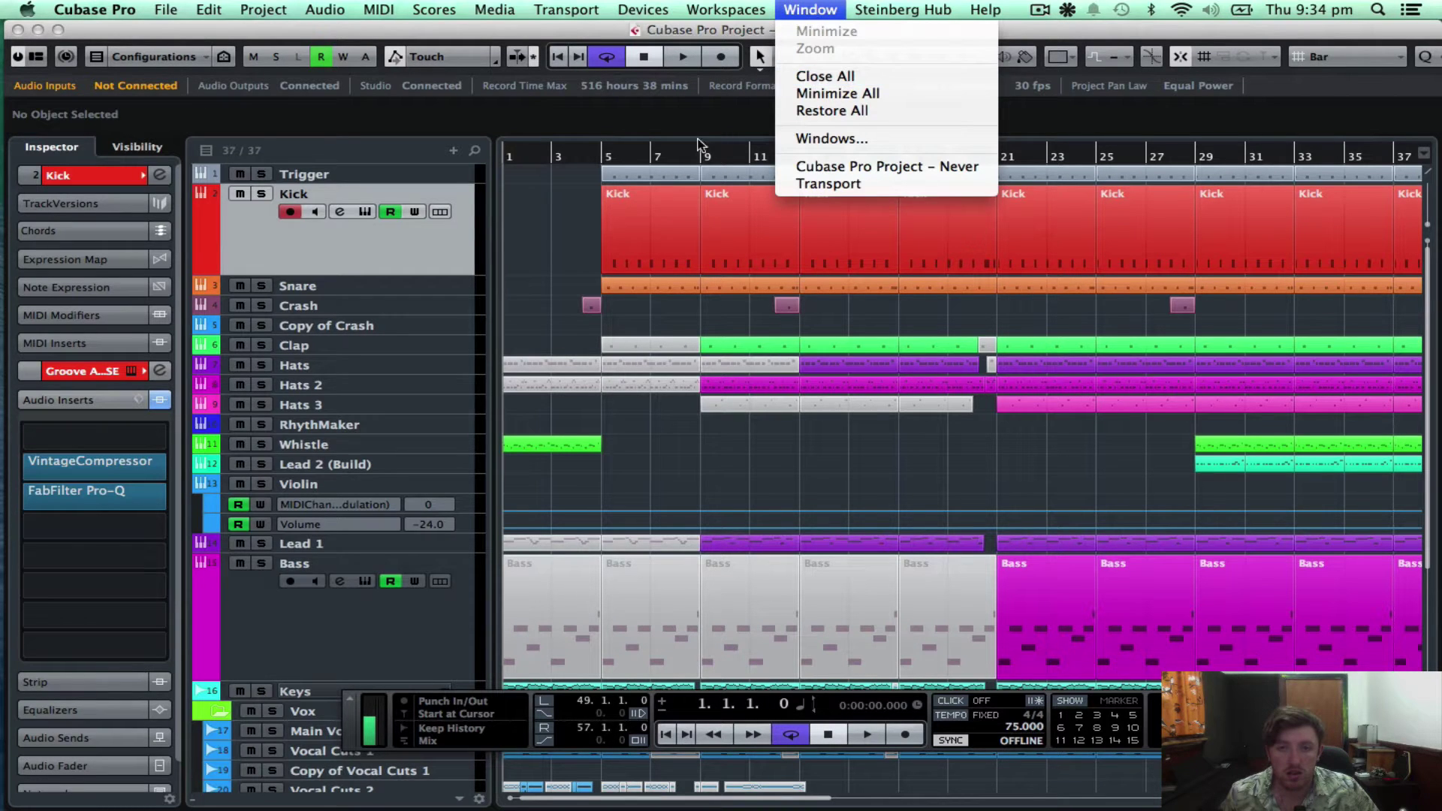
pyautogui.click(530, 232)
pyautogui.click(635, 9)
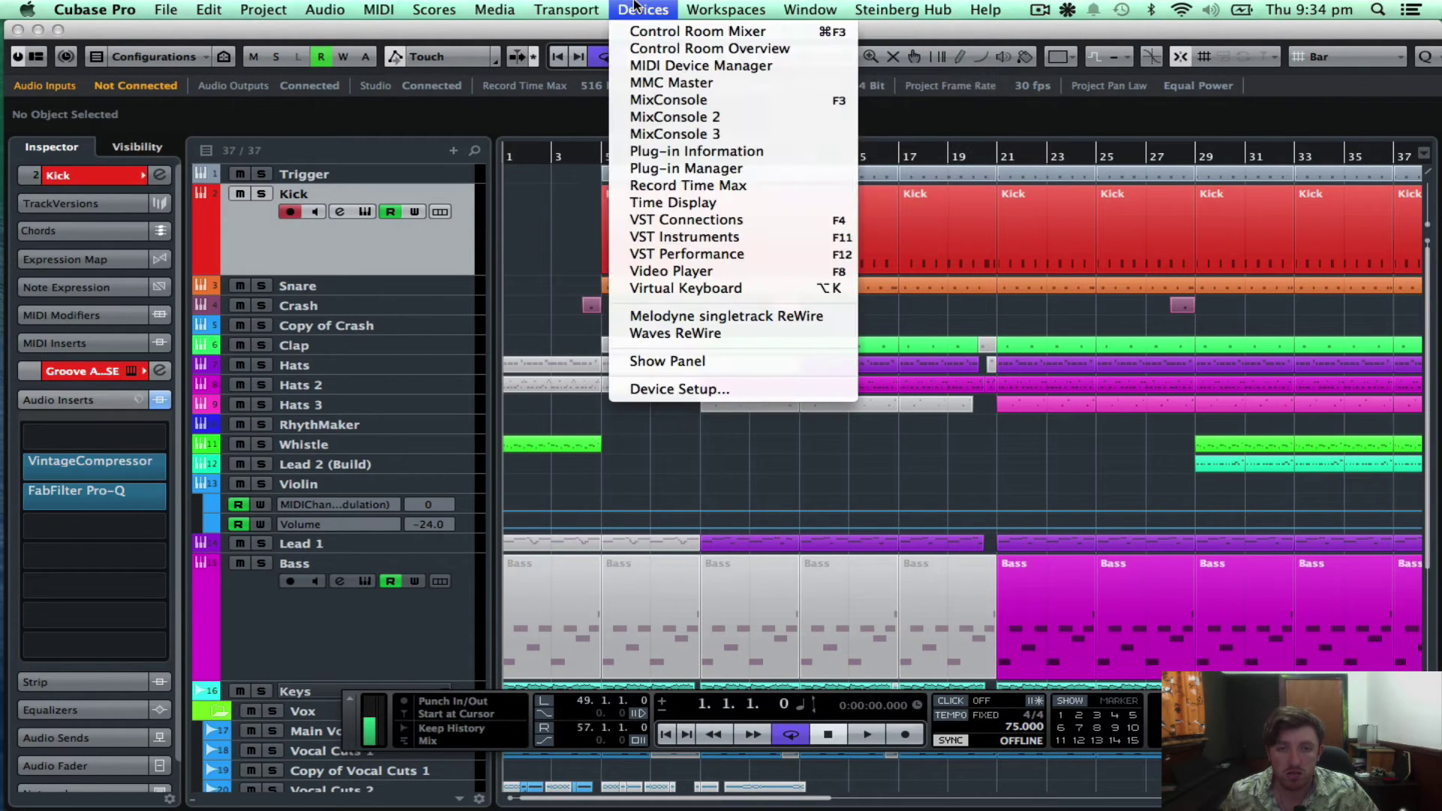
pyautogui.click(548, 205)
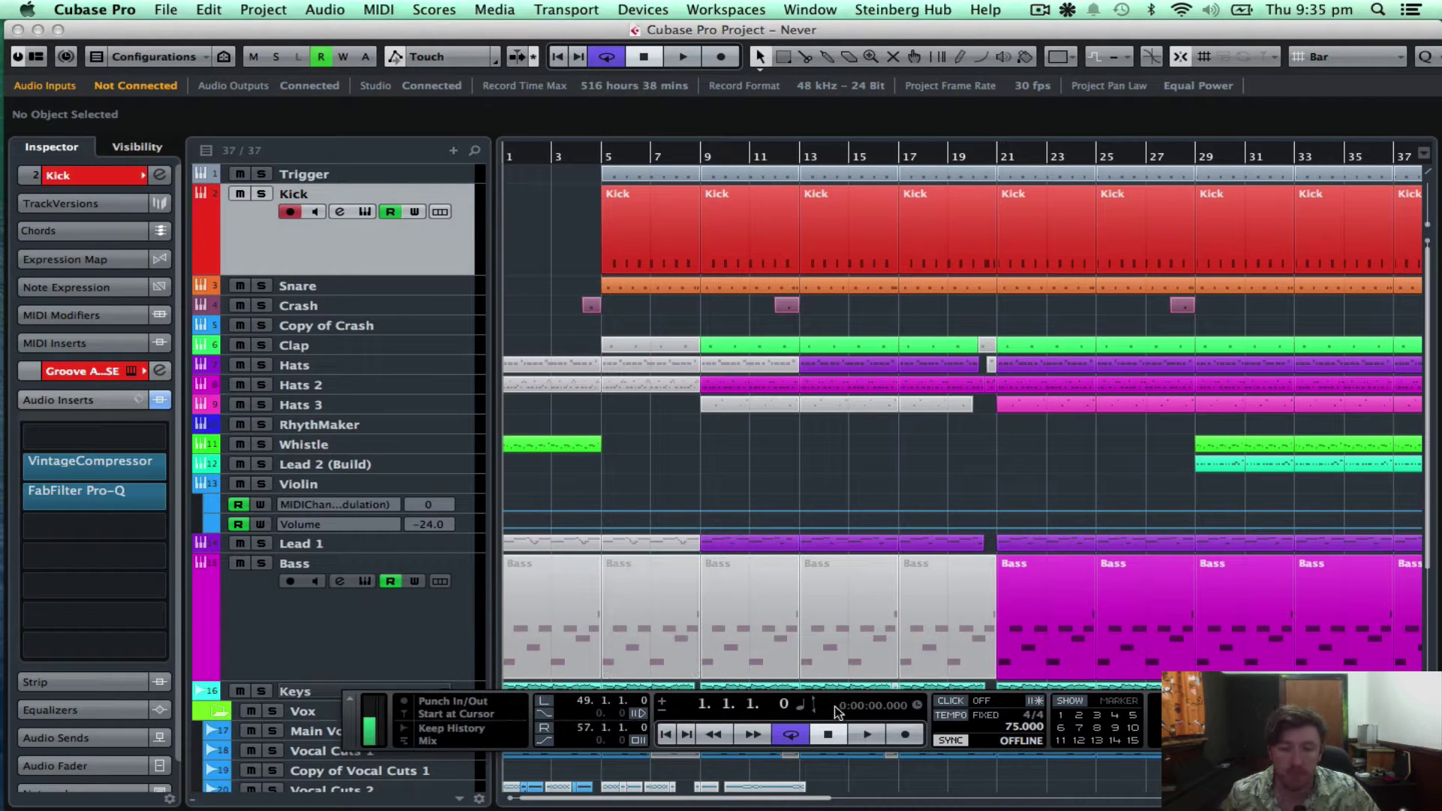
# - Move the Transport Panel down, toggle it off and back on, and open the MixConsole
pyautogui.moveTo(355, 720); pyautogui.dragTo(300, 765)
pyautogui.press('F2')
pyautogui.press('F2')
pyautogui.press('F2')
pyautogui.press('F2')
pyautogui.press('F2')
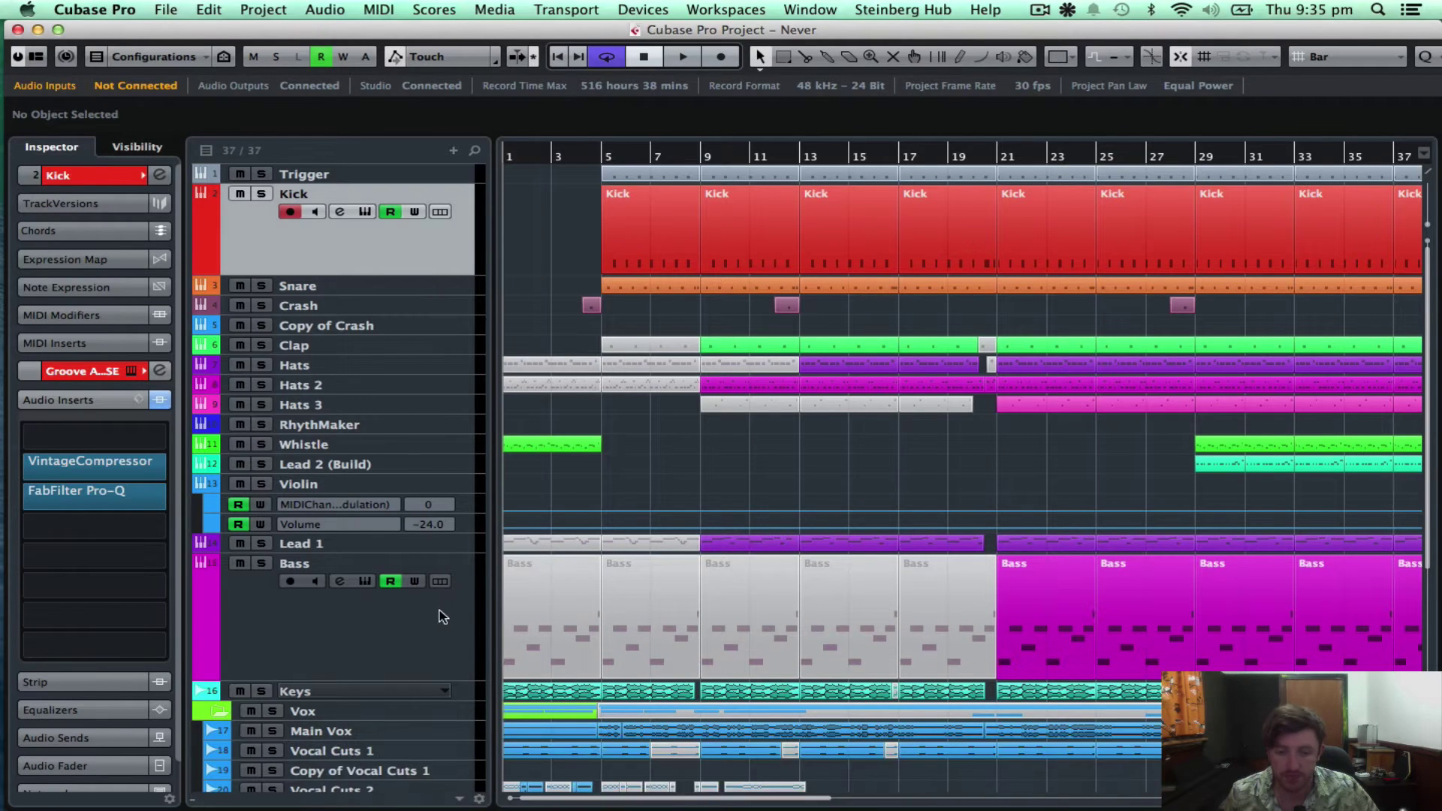
pyautogui.press('F2')
pyautogui.press('F2')
pyautogui.click(566, 9)
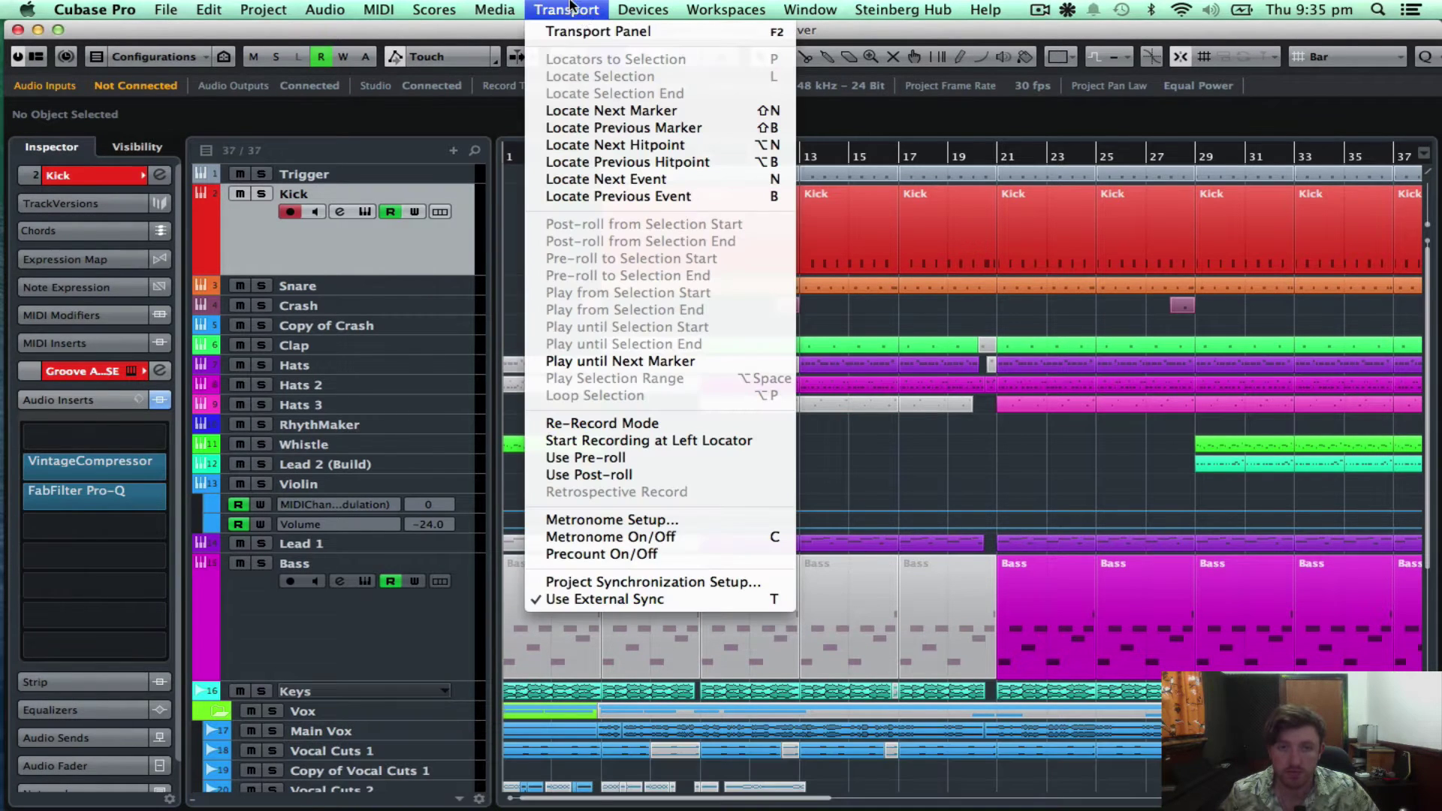
pyautogui.click(589, 58)
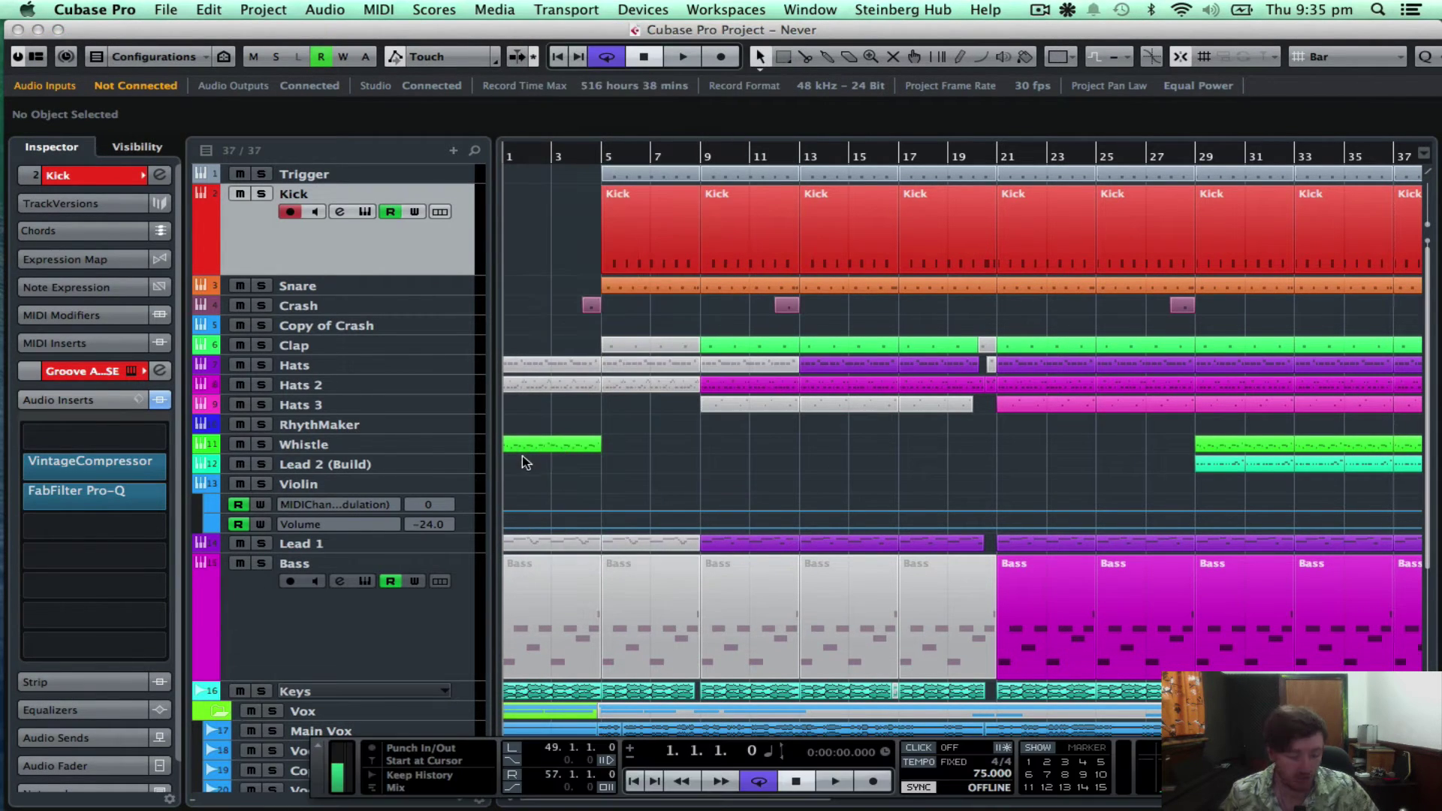
pyautogui.press('F3')
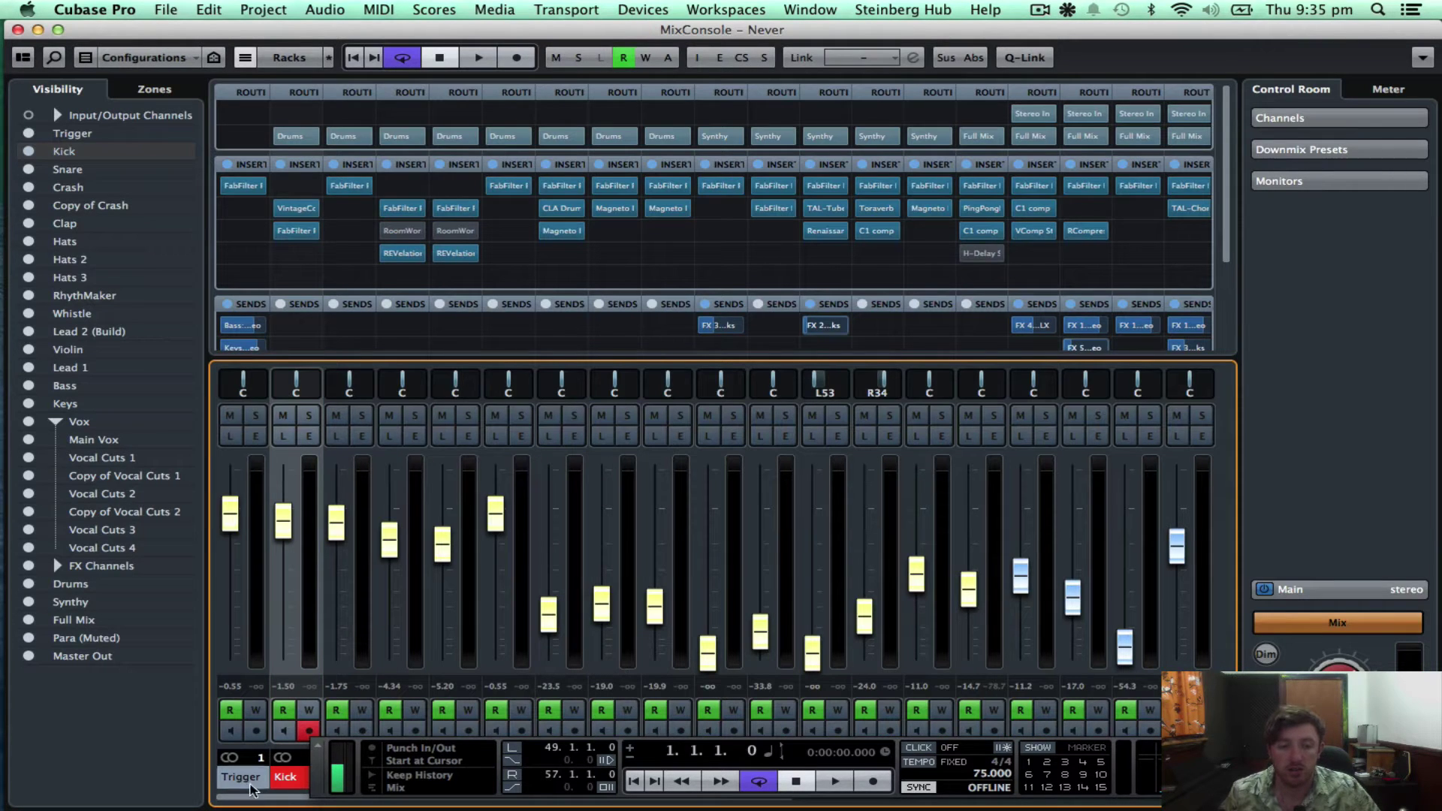
# - Hide the Transport Panel, widen then narrow the mixer channel strips, and close the MixConsole
pyautogui.press('F2')
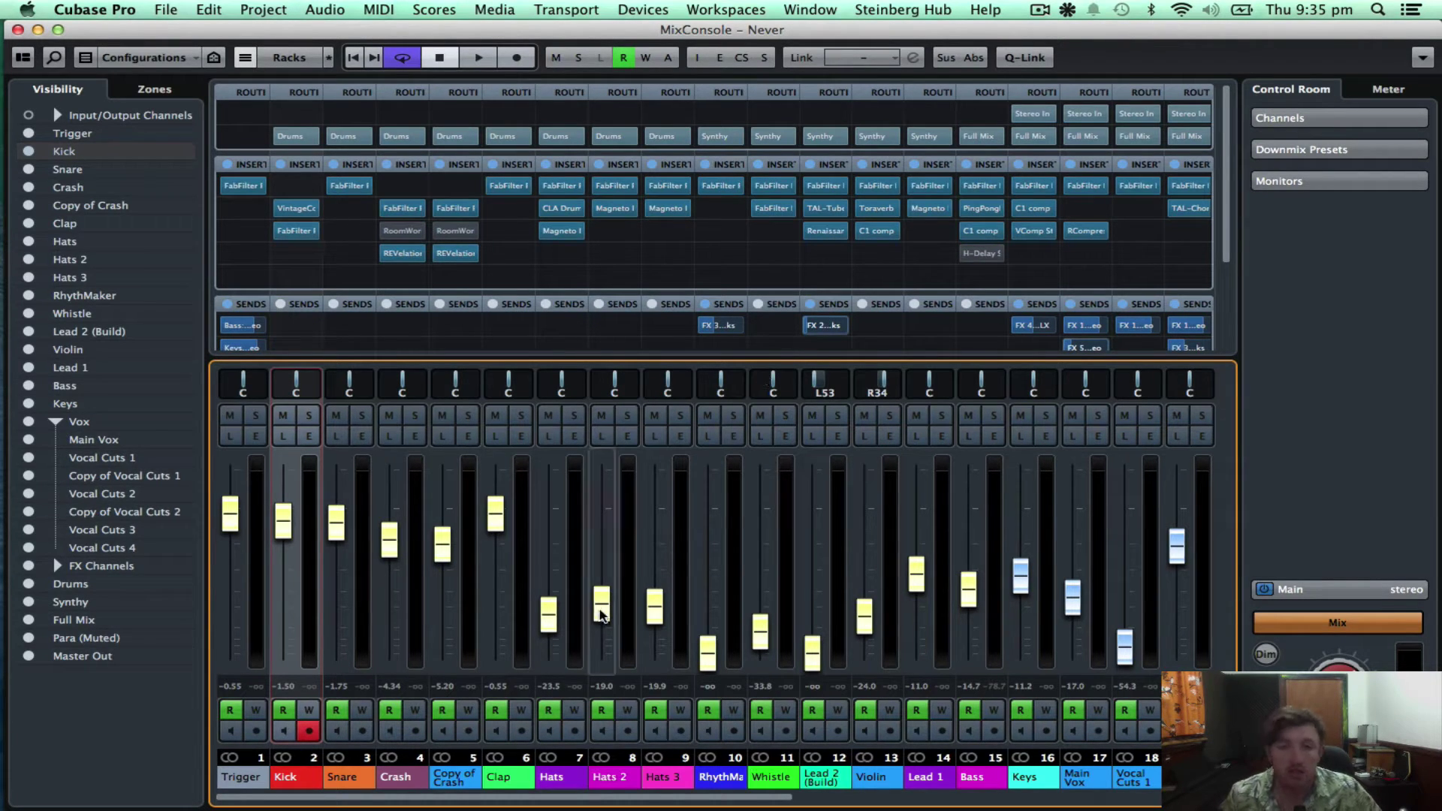
pyautogui.press('h')
pyautogui.press('h')
pyautogui.press('h')
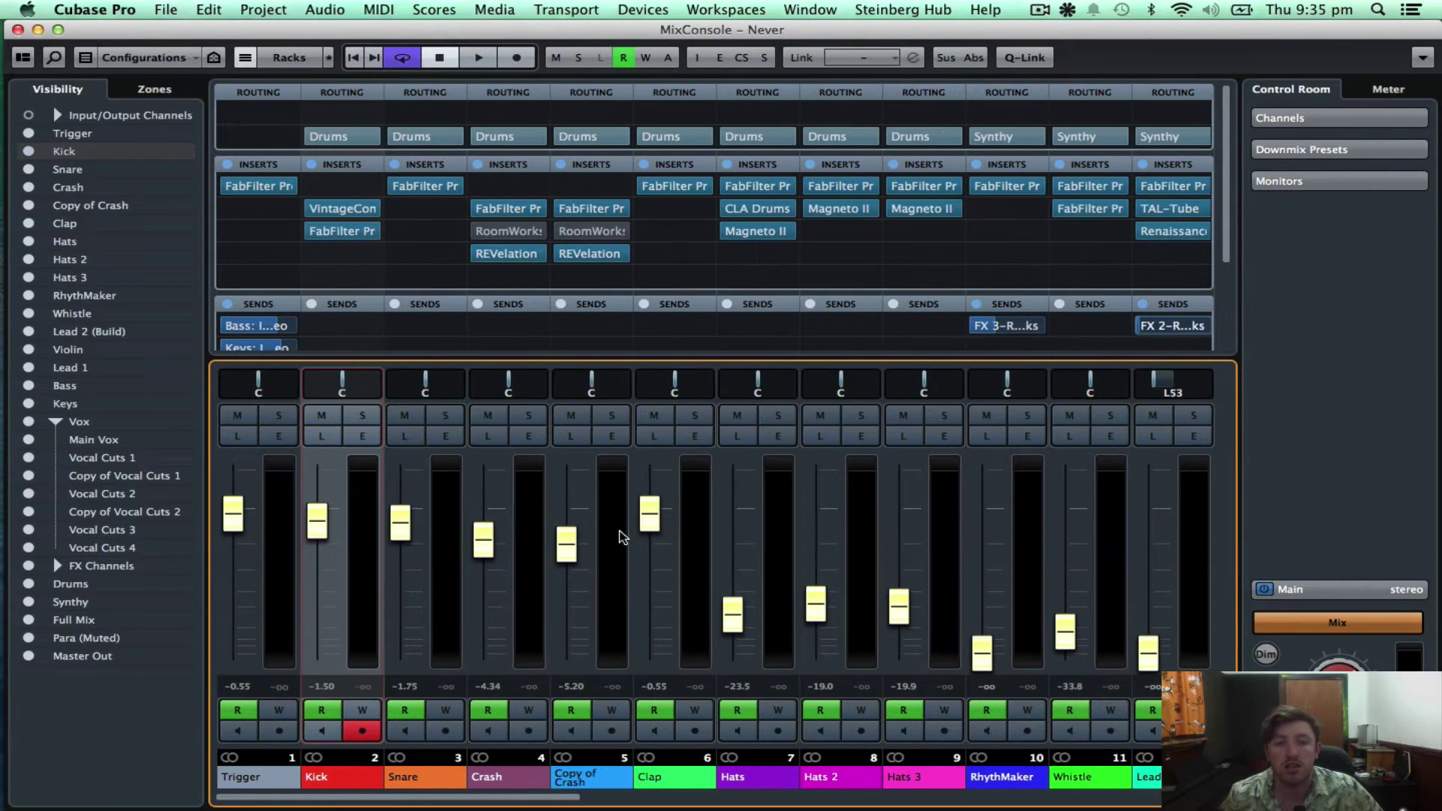
pyautogui.press('h')
pyautogui.press('h')
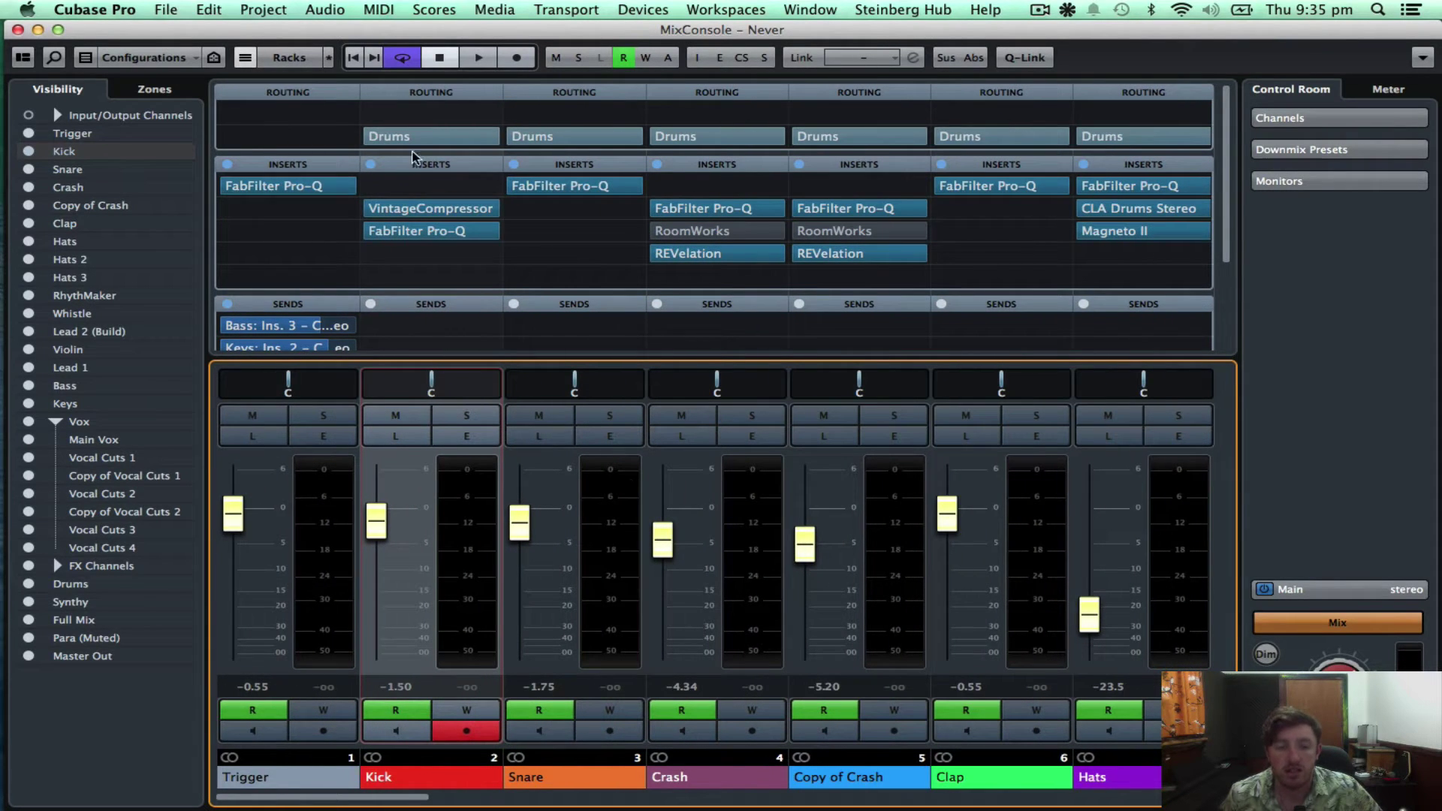
pyautogui.press('g')
pyautogui.press('g')
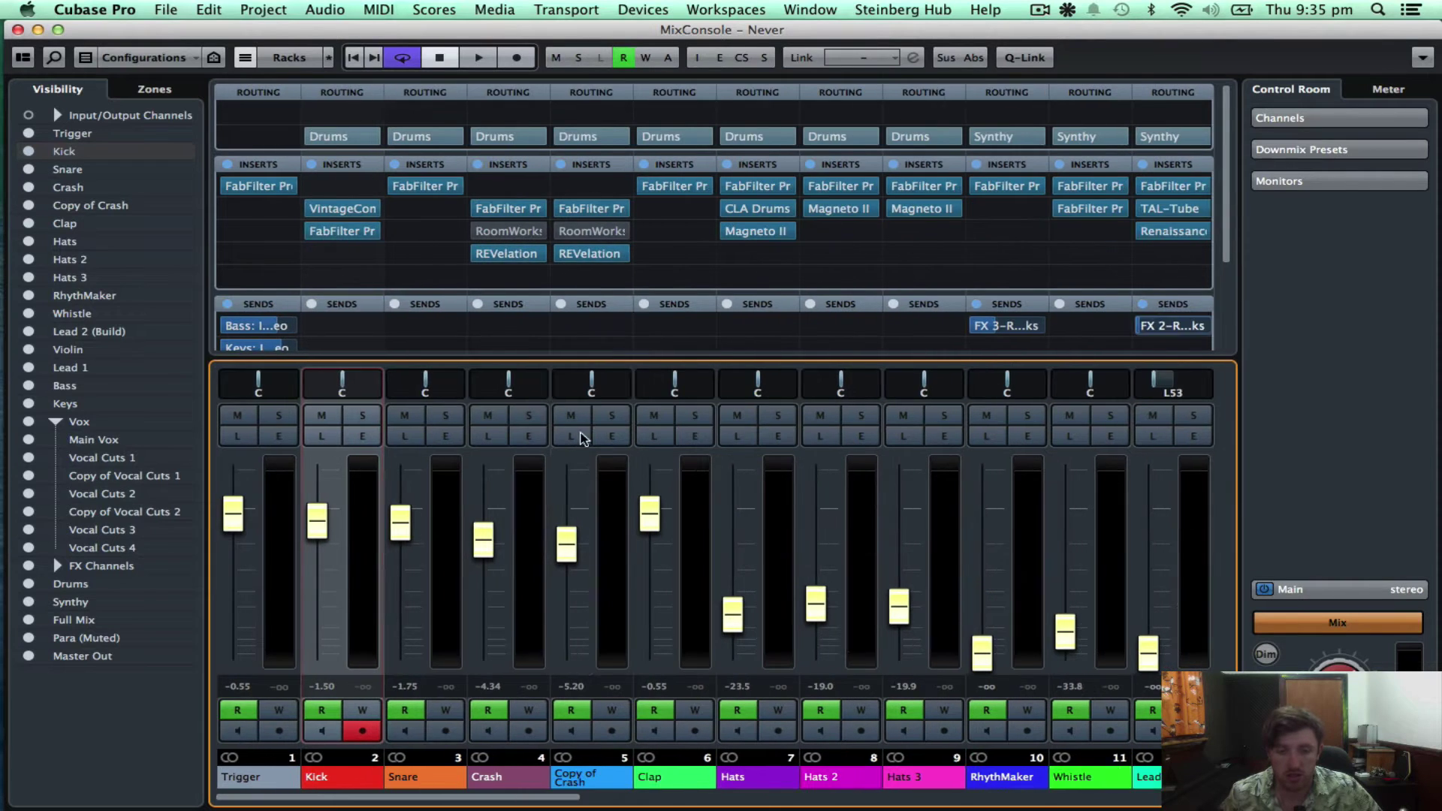
pyautogui.press('g')
pyautogui.press('g')
pyautogui.press('g')
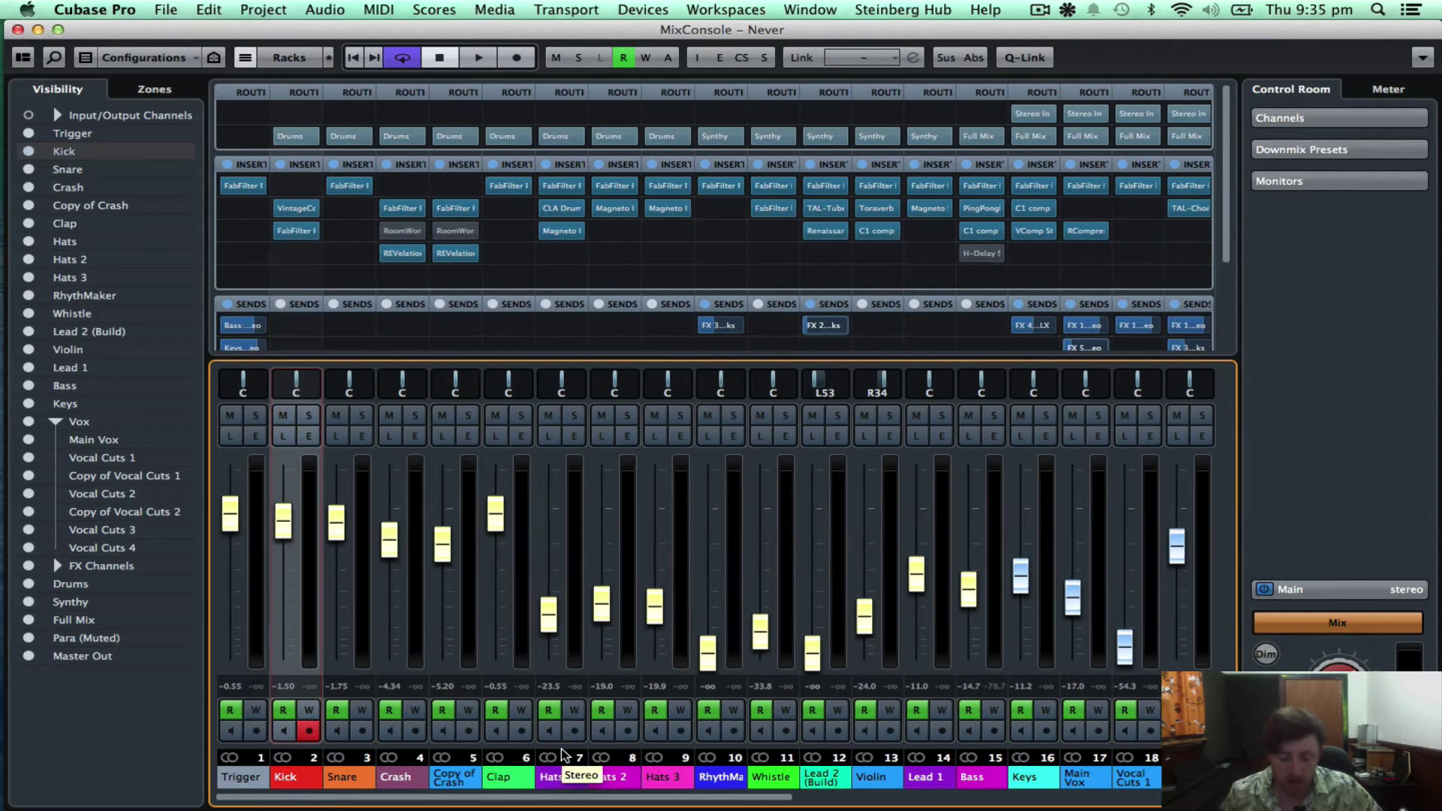
pyautogui.press('F3')
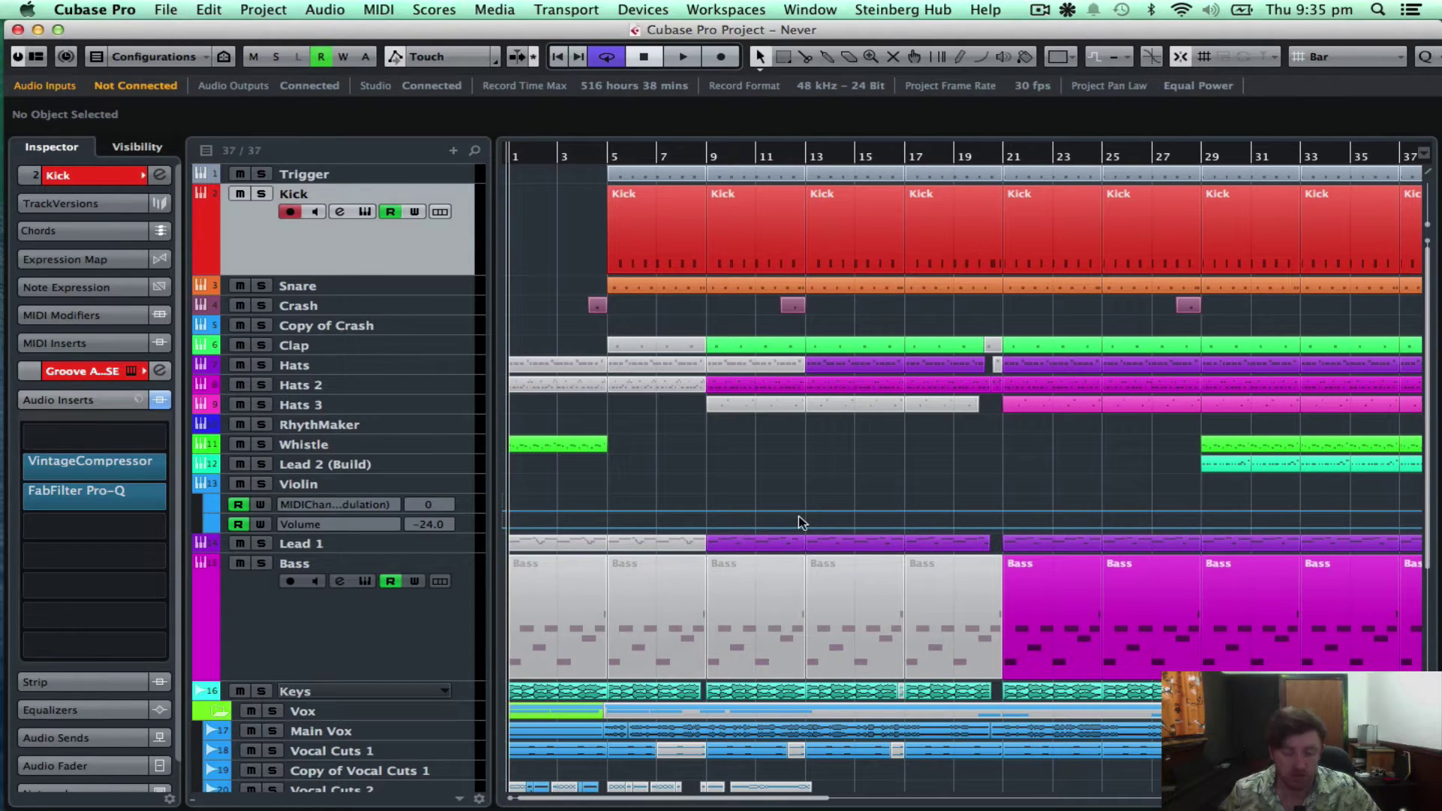
# - Zoom out on the arrangement, inspect the Snare and Main Vox inserts, and select the Vox folder
pyautogui.press('g')
pyautogui.press('g')
pyautogui.press('g')
pyautogui.press('g')
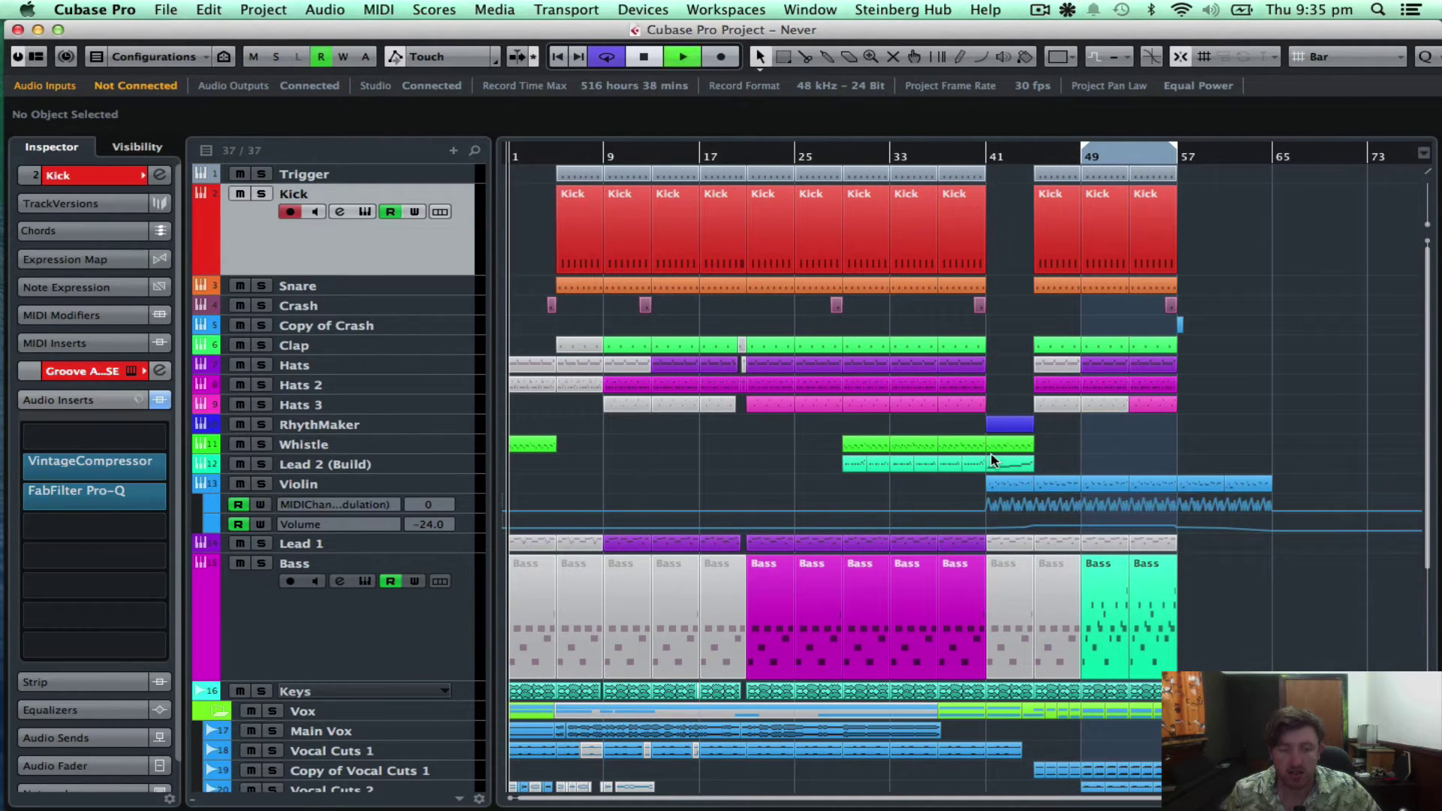
pyautogui.scroll(-4, 683, 470)
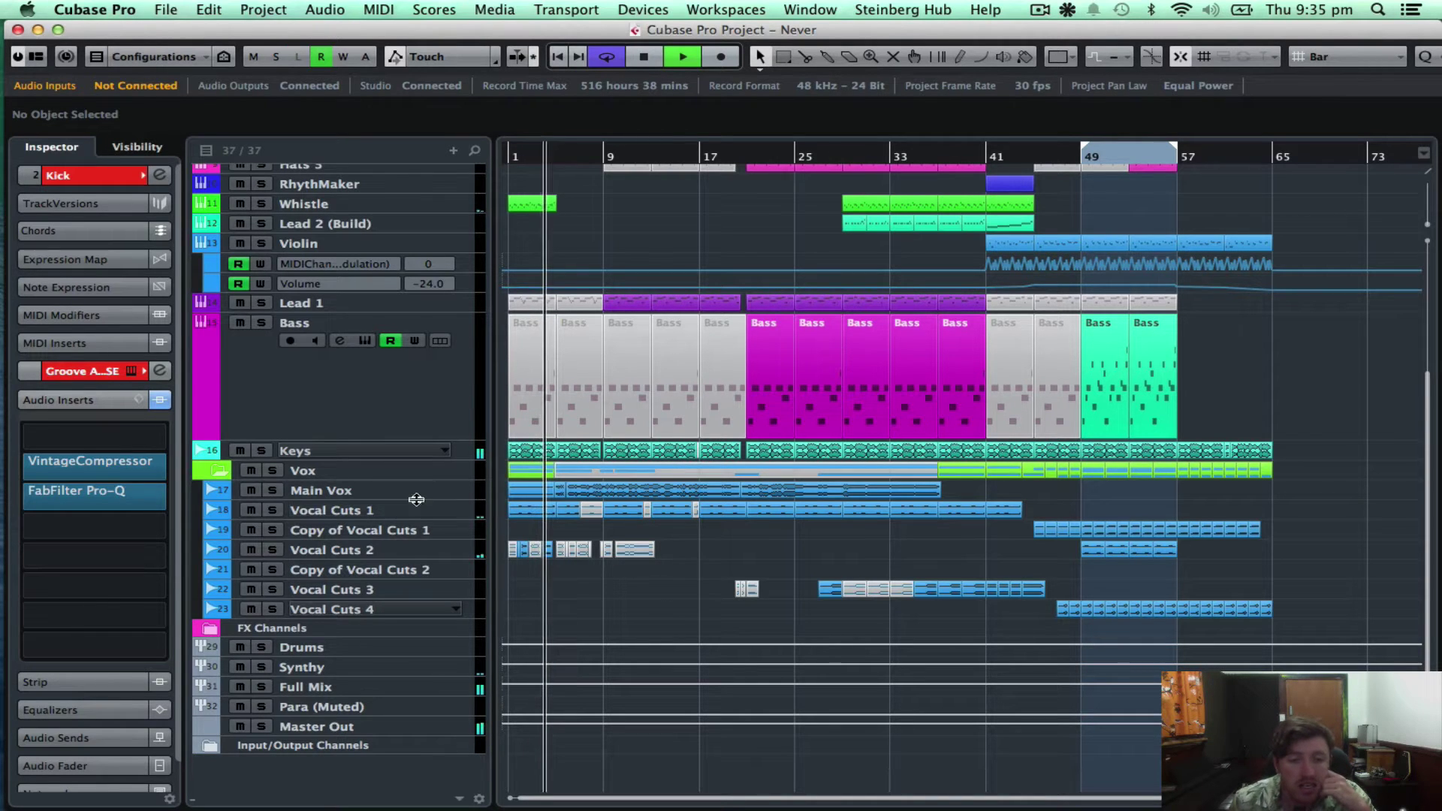
pyautogui.scroll(5, 390, 338)
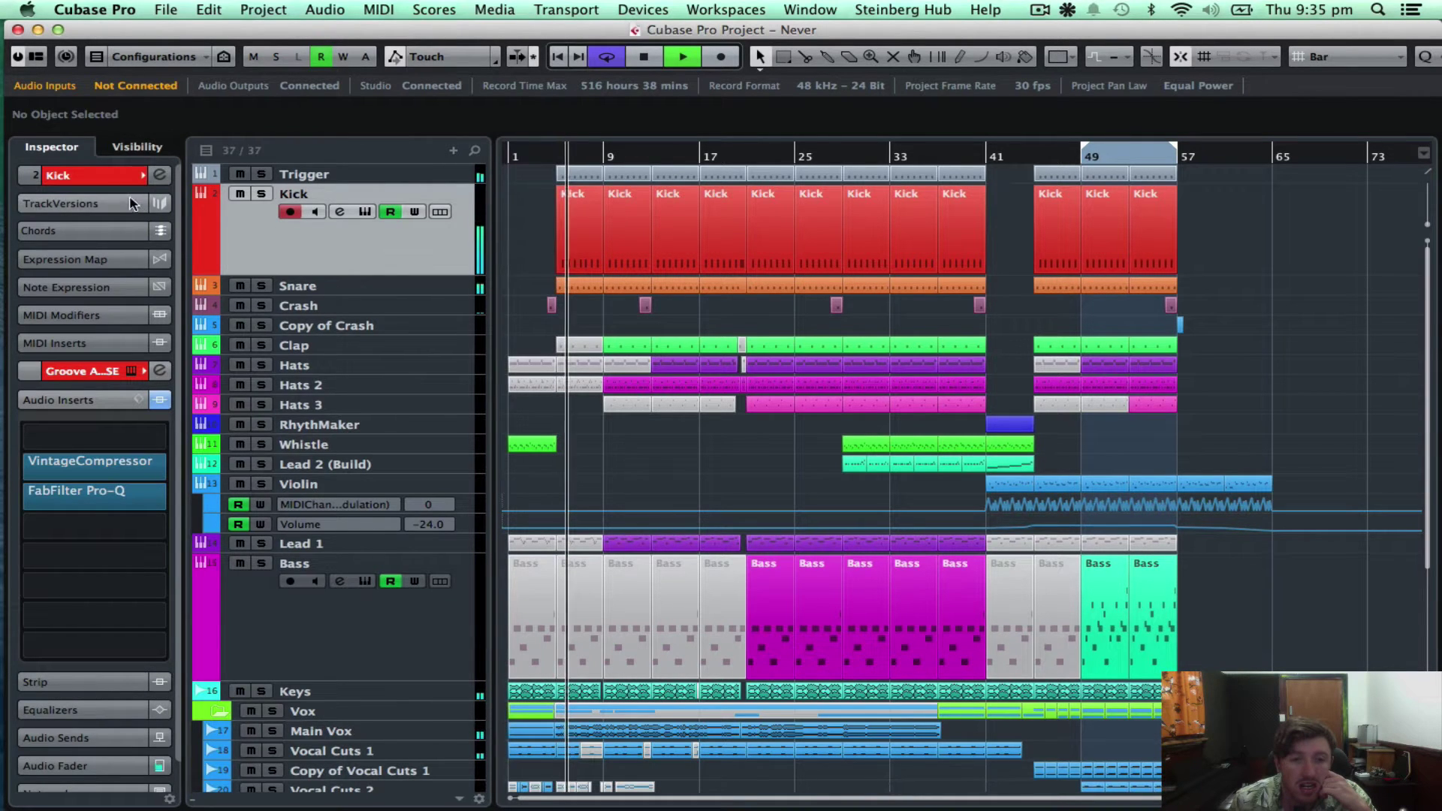
pyautogui.click(361, 286)
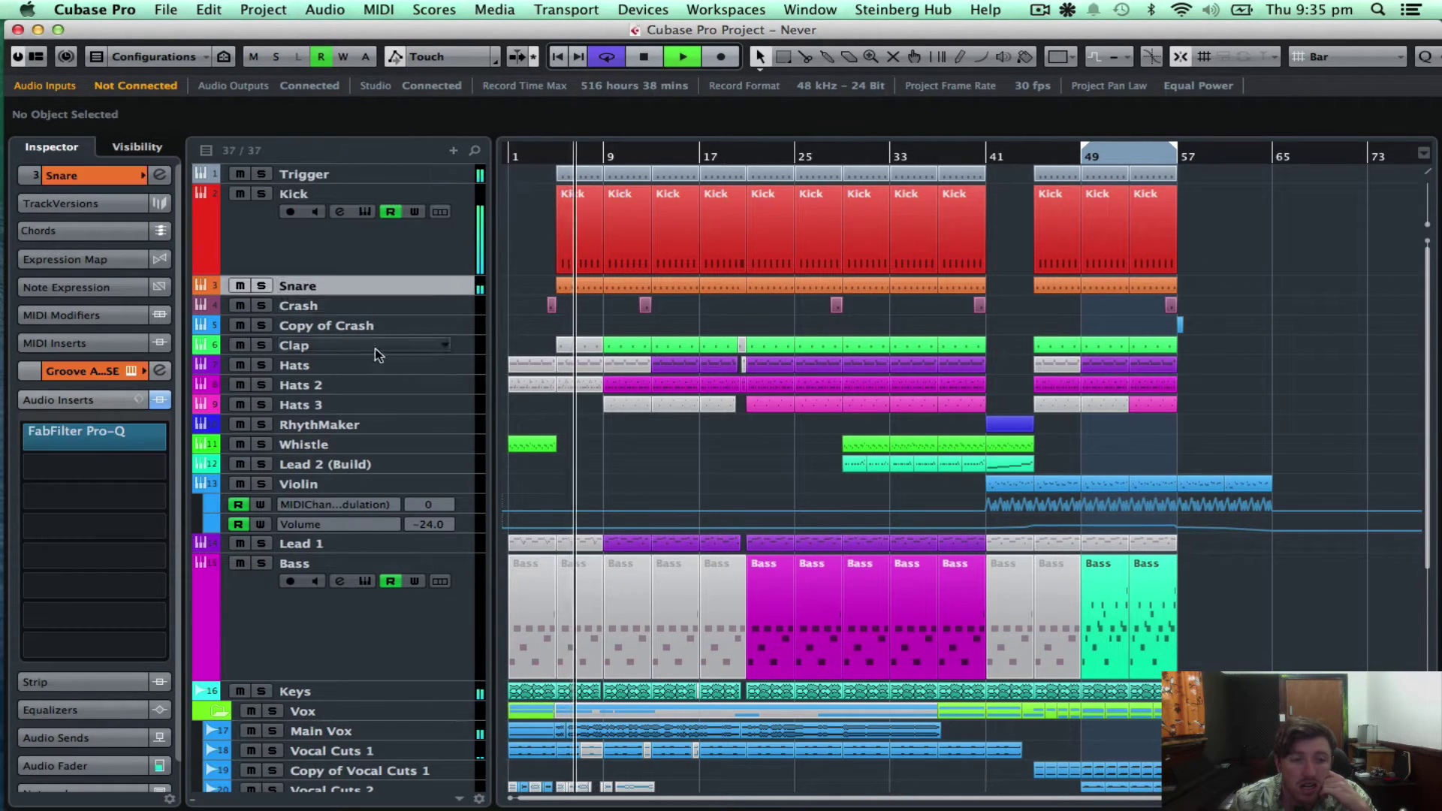
pyautogui.scroll(-6, 375, 383)
pyautogui.click(339, 491)
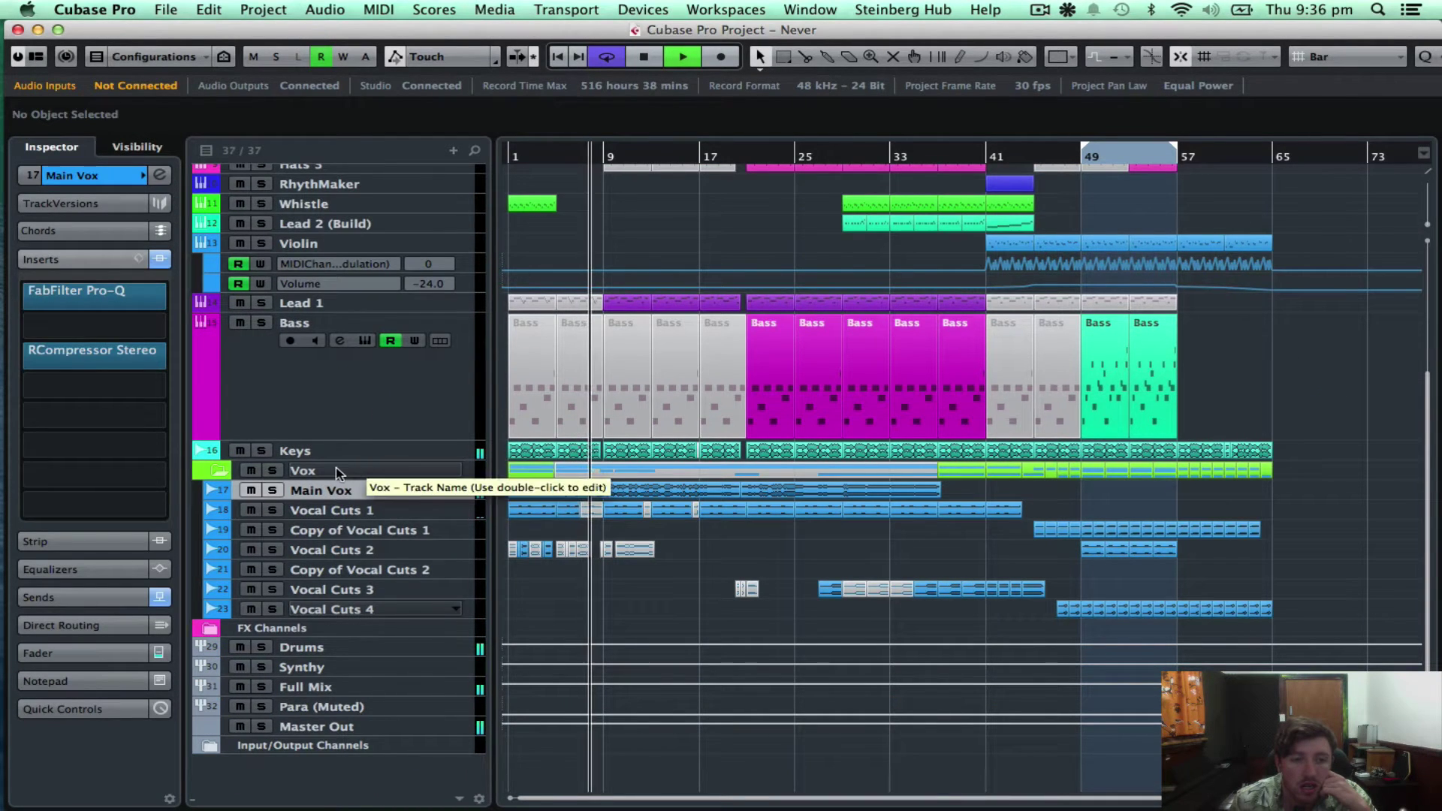
pyautogui.click(336, 467)
# - Inspect the inserts of Vocal Cuts 1, 2 and 4, their copies, and the Bass track
pyautogui.click(331, 510)
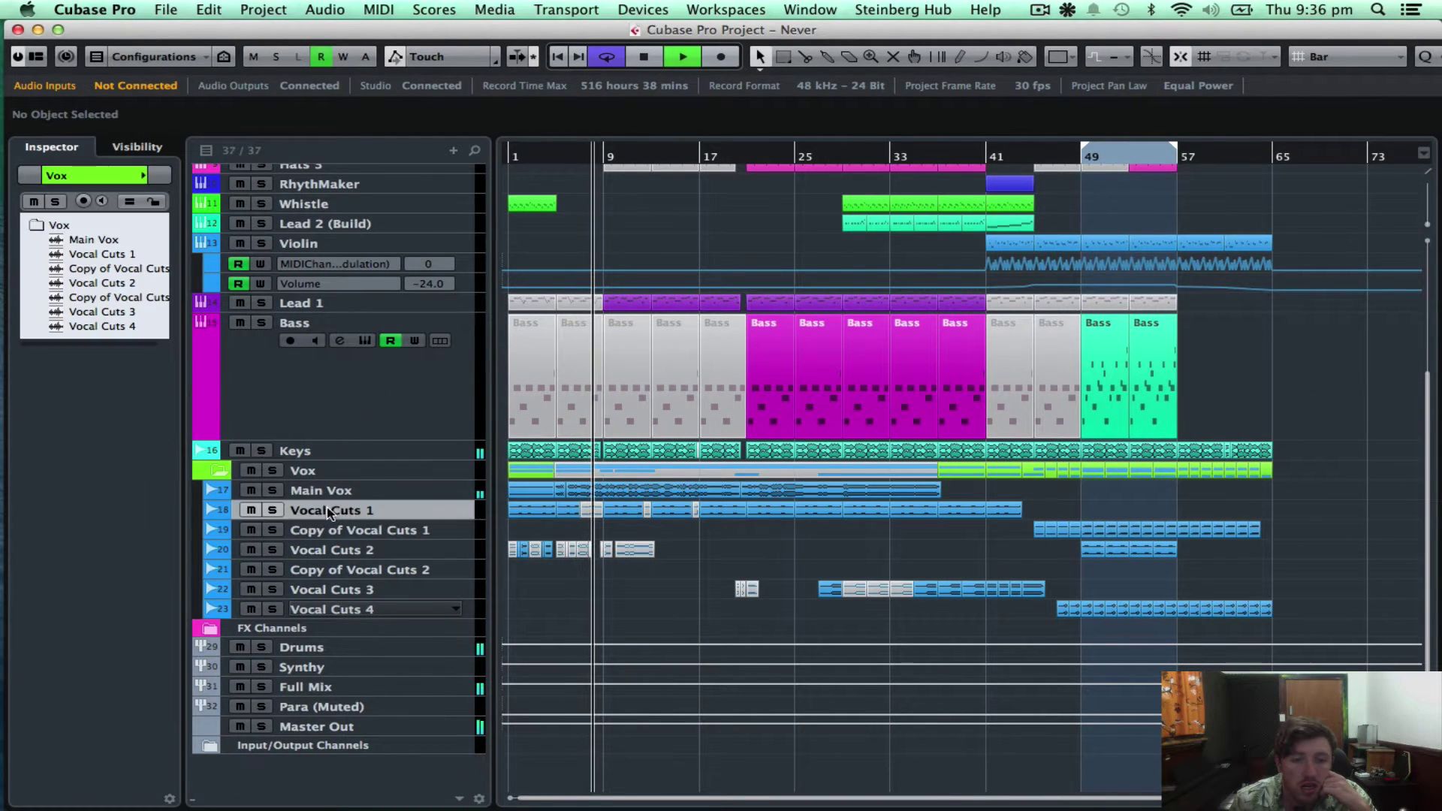
pyautogui.click(327, 609)
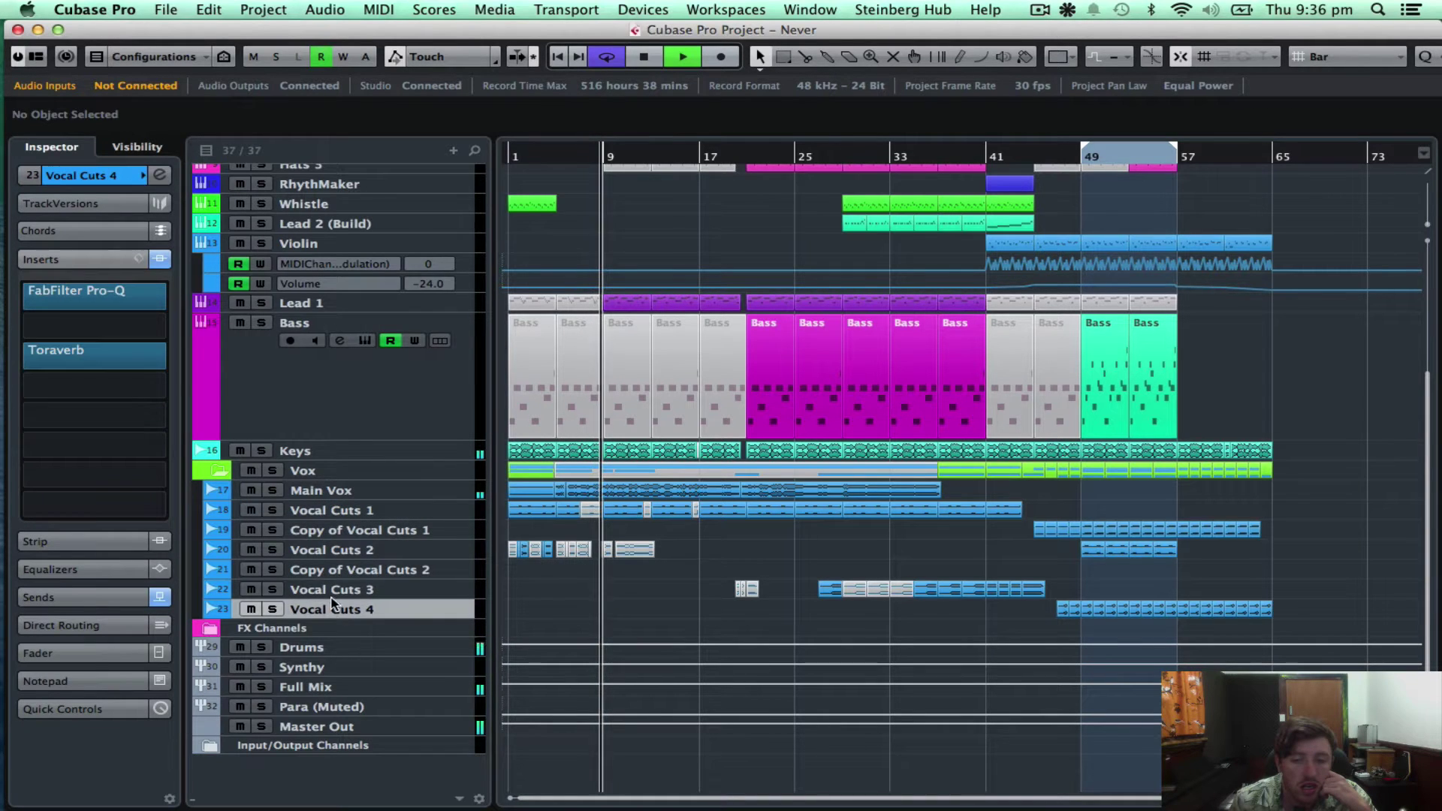
pyautogui.click(321, 515)
pyautogui.click(323, 530)
pyautogui.click(323, 550)
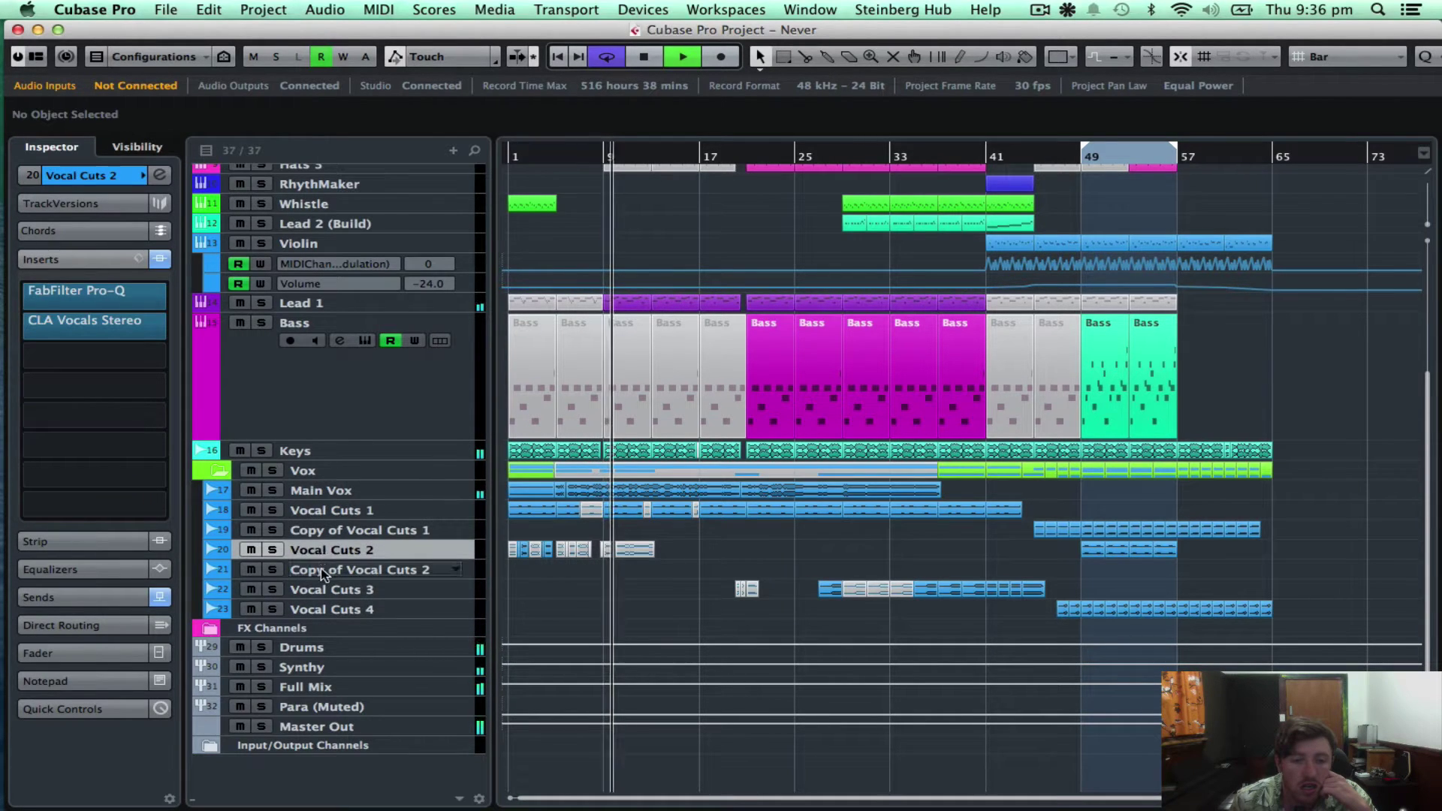
pyautogui.click(323, 574)
pyautogui.click(314, 365)
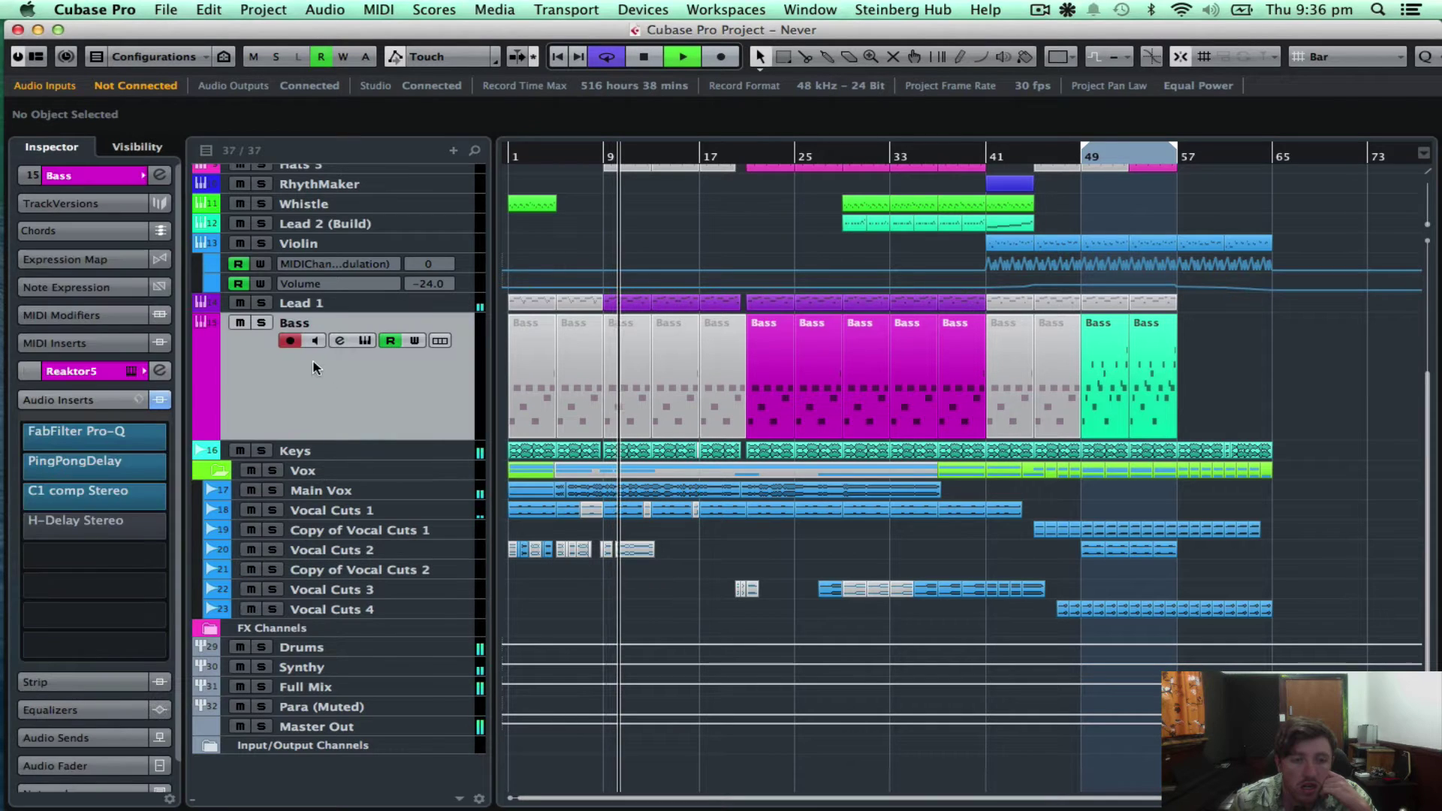
# - Make the Lead 1 track taller and hide the Violin track's automation lanes
pyautogui.click(314, 305)
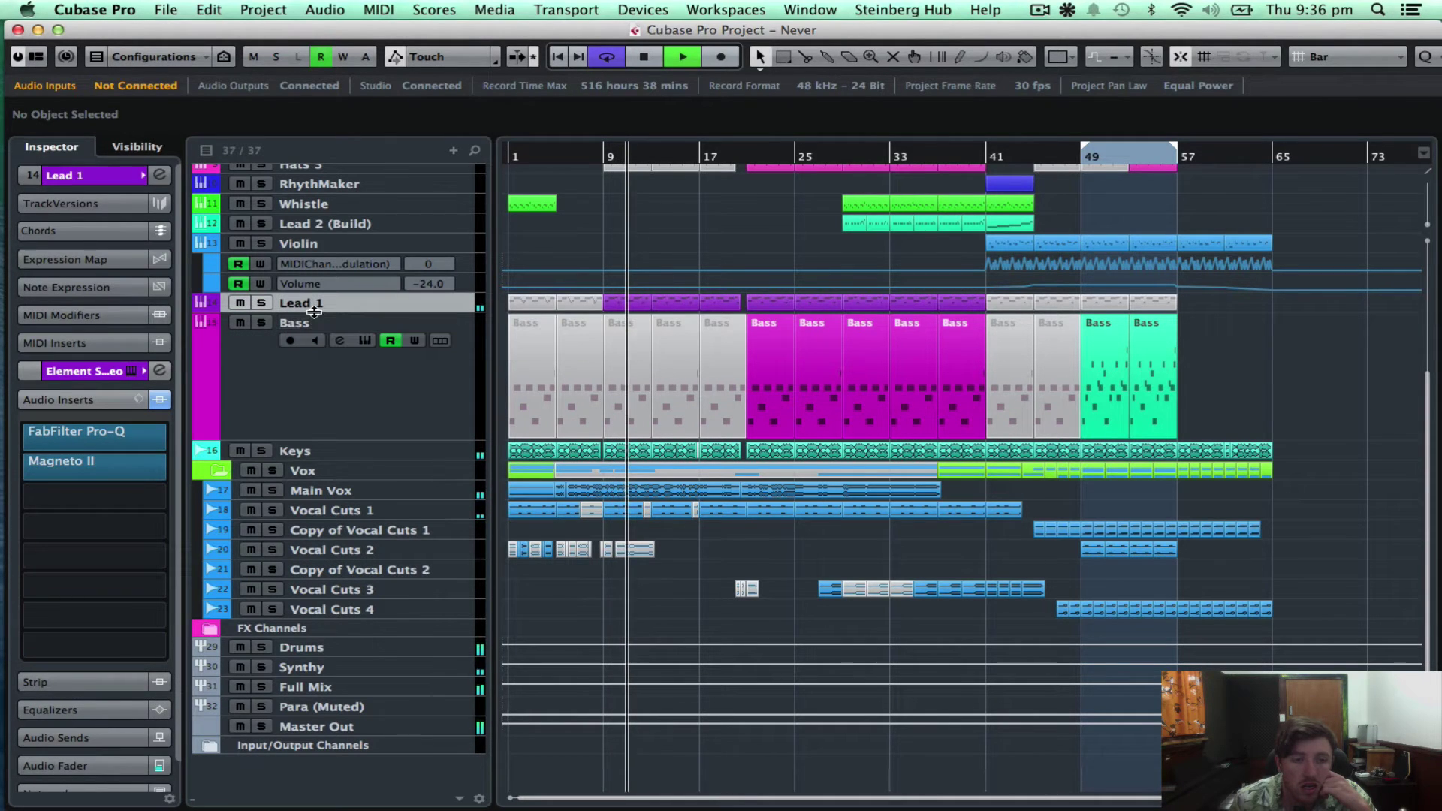
pyautogui.moveTo(314, 313); pyautogui.dragTo(308, 355)
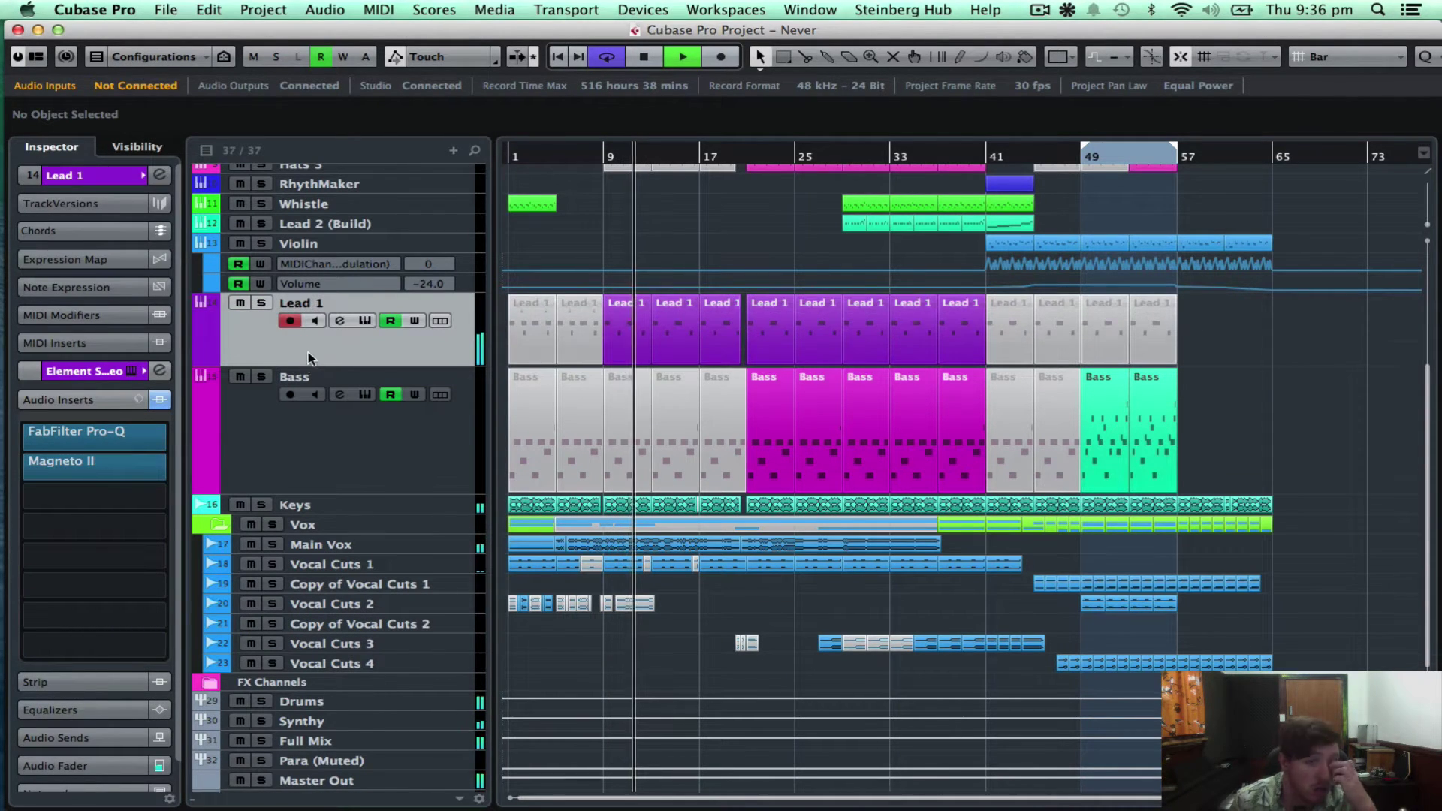
pyautogui.click(203, 245)
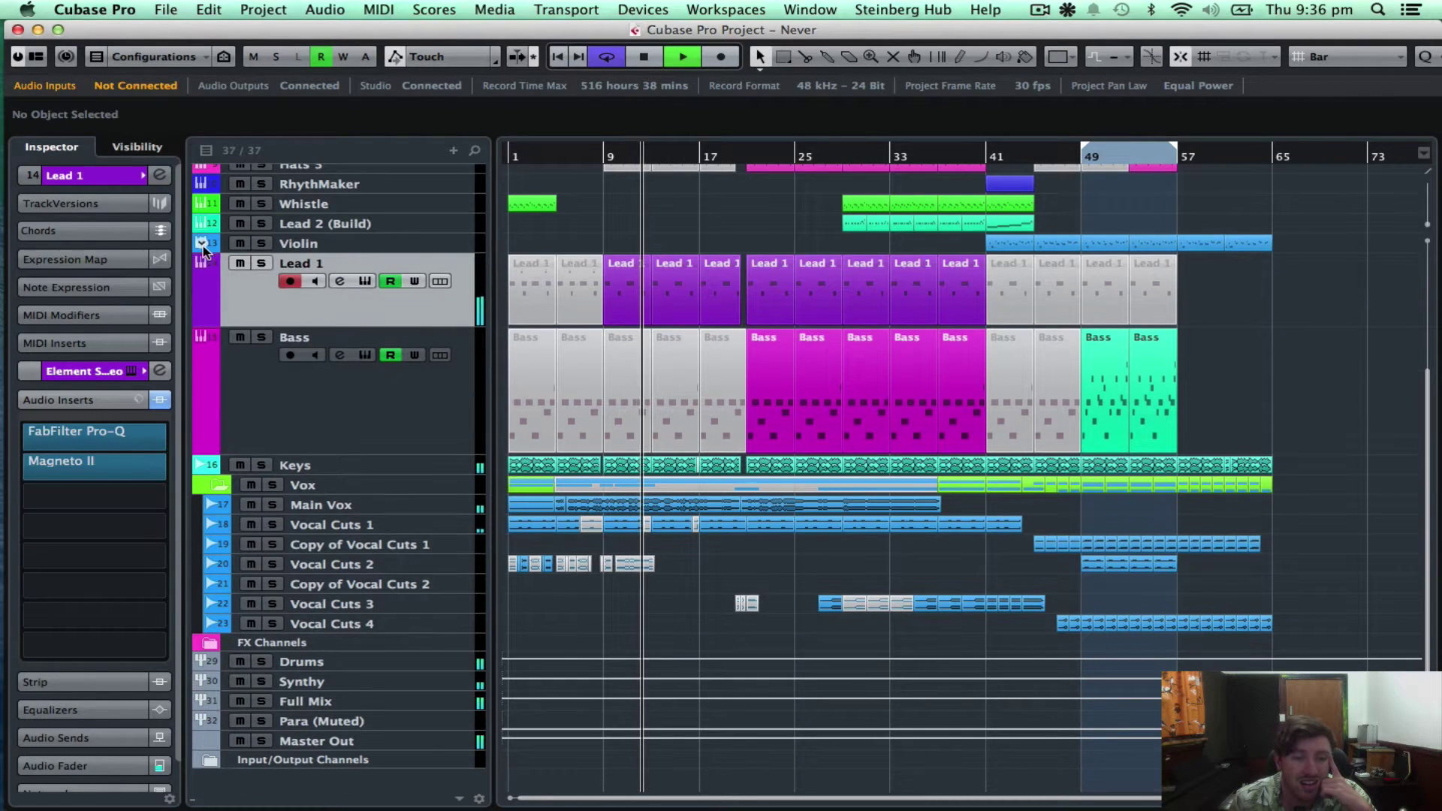
pyautogui.scroll(5, 311, 430)
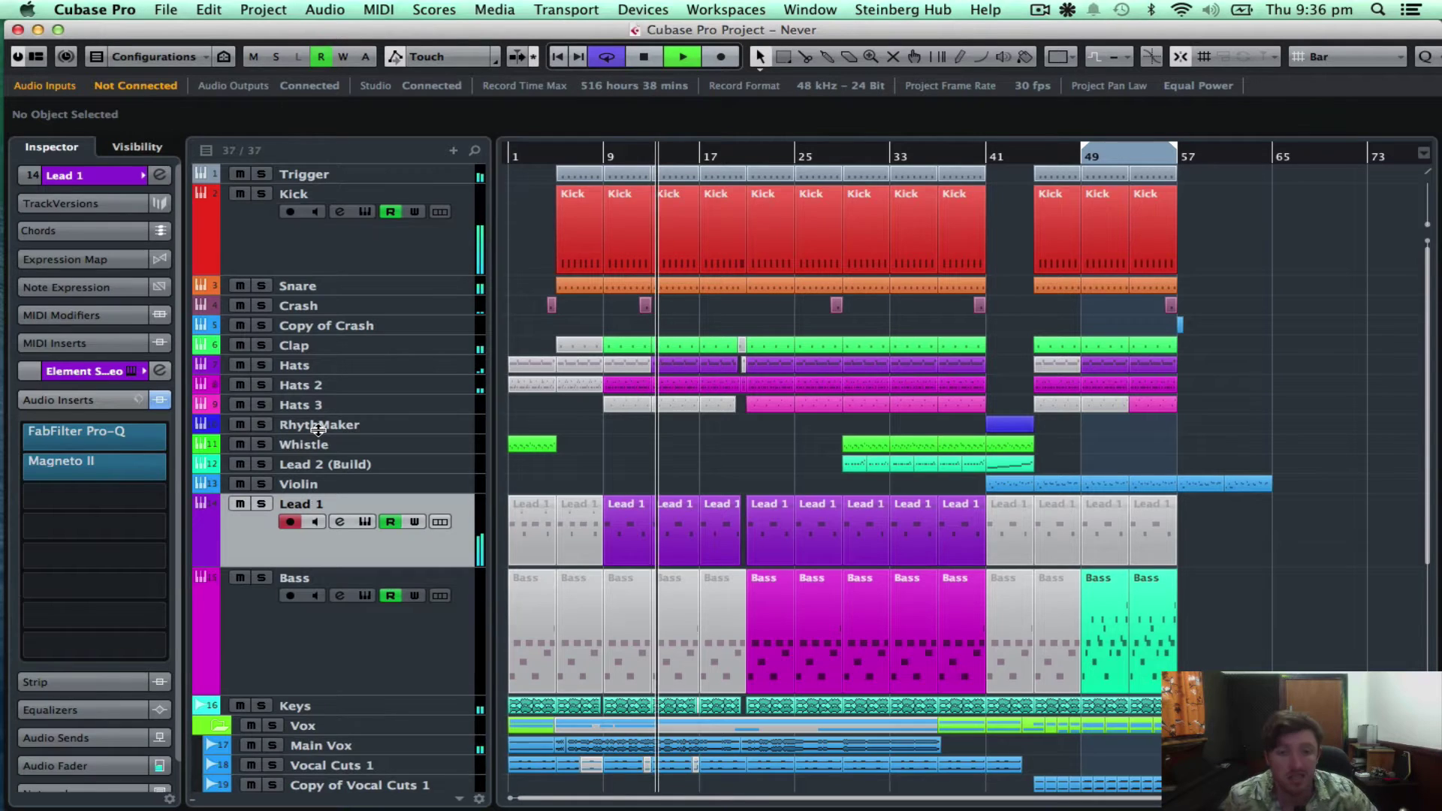
# - Turn off Enlarge Selected Track and stop playback around bar 22
pyautogui.press('super+alt+e')
pyautogui.press('super+alt+e')
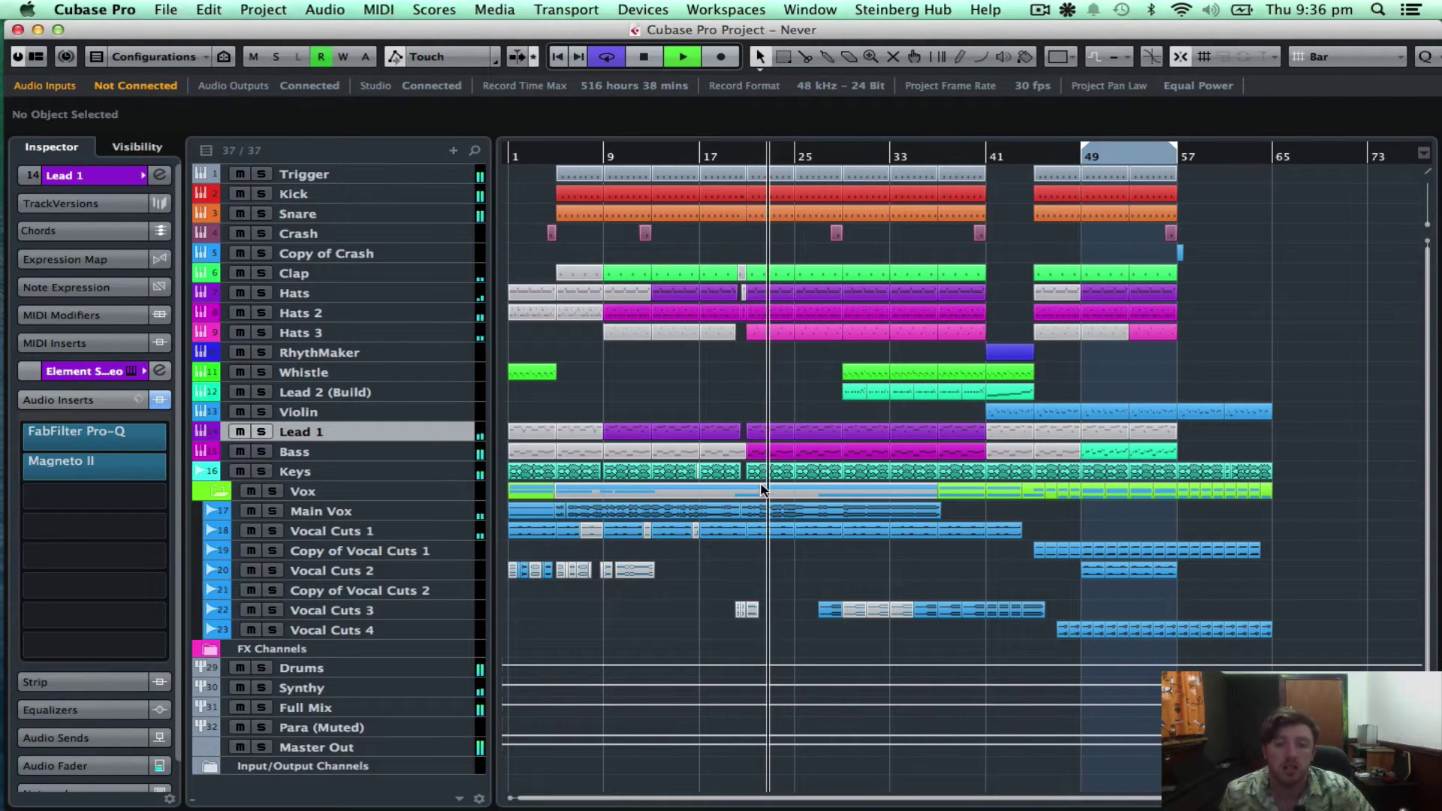
pyautogui.press('space')
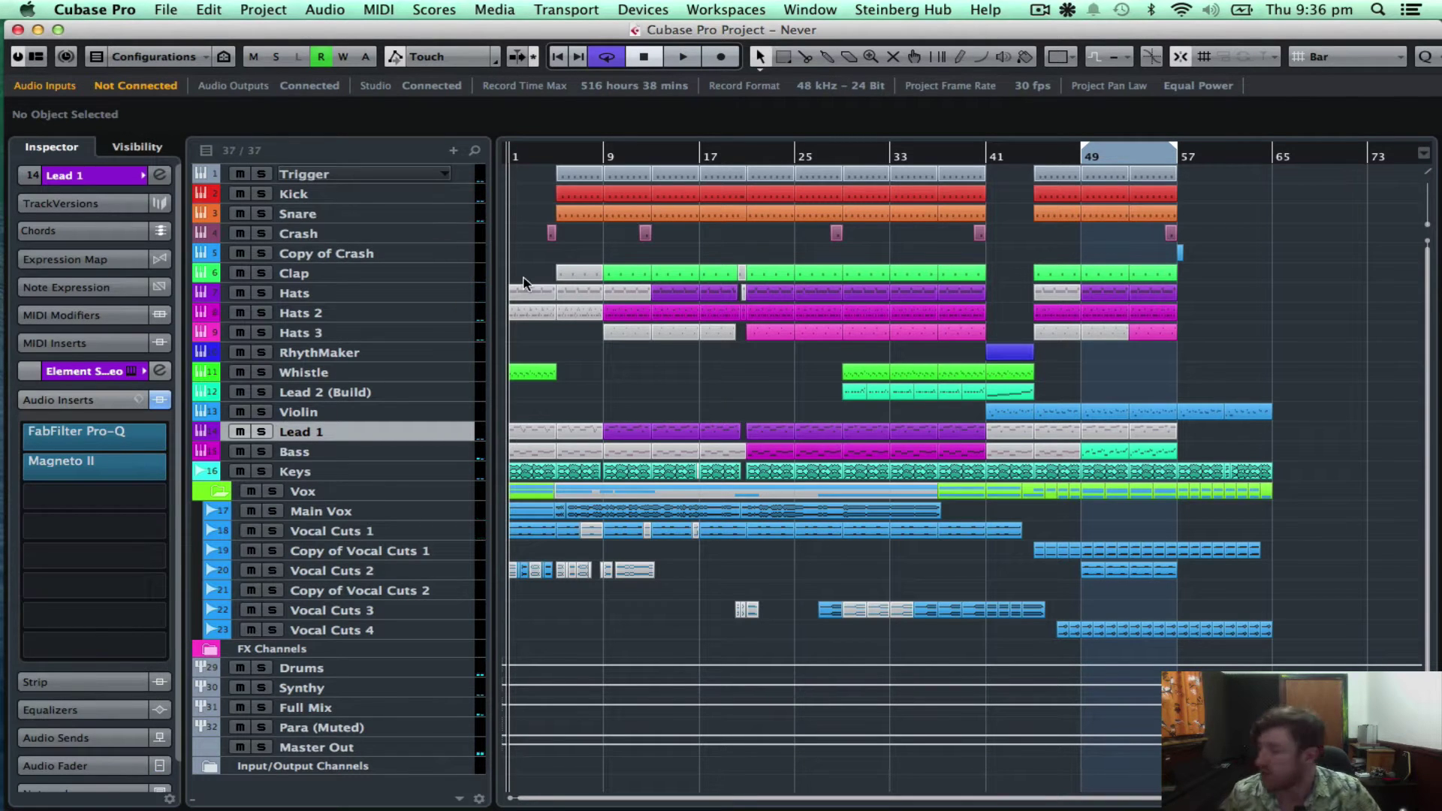
# - Select the drum tracks Kick through RhythmMaker and show them in the MixConsole
pyautogui.click(324, 196)
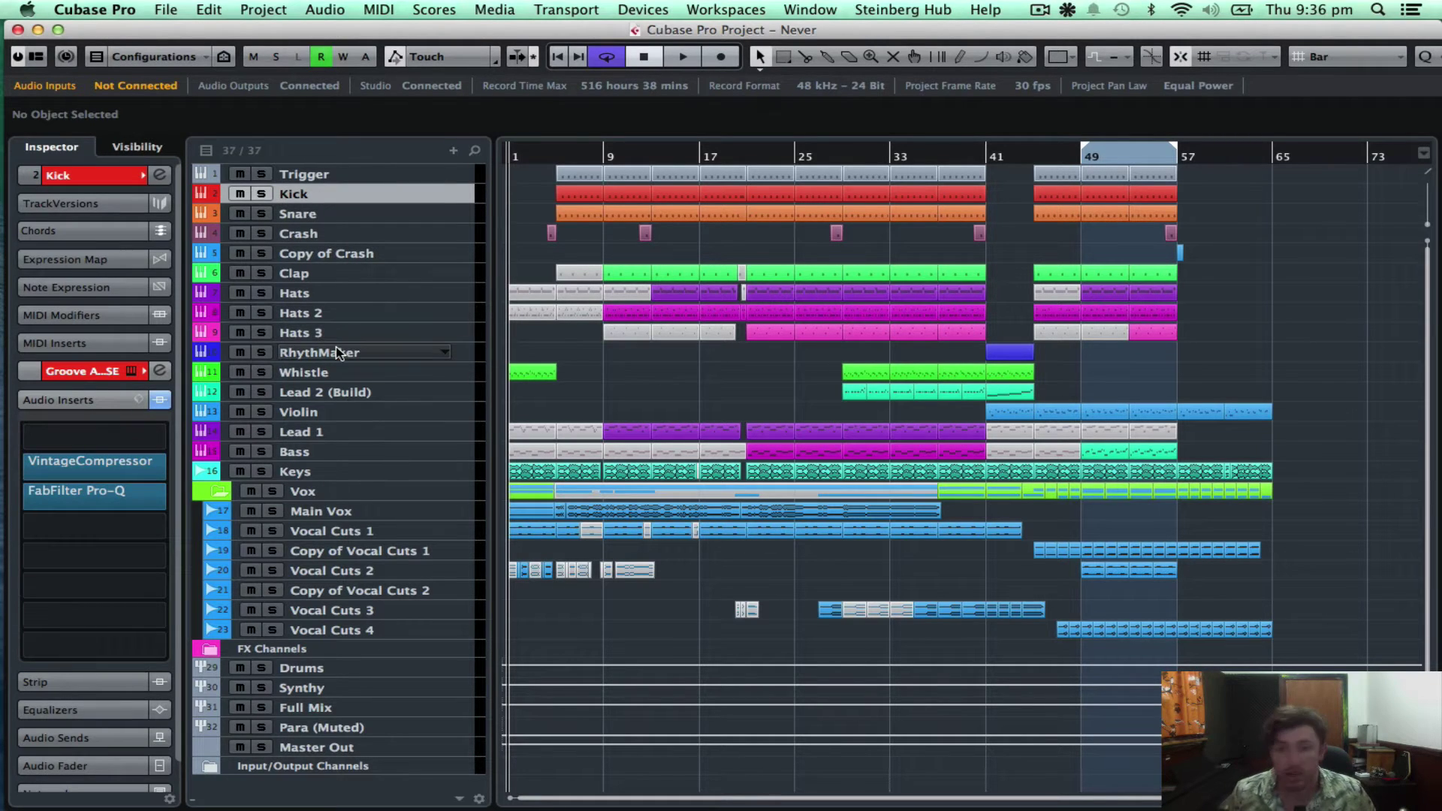
pyautogui.keyDown('shift'); pyautogui.click(332, 352); pyautogui.keyUp('shift')
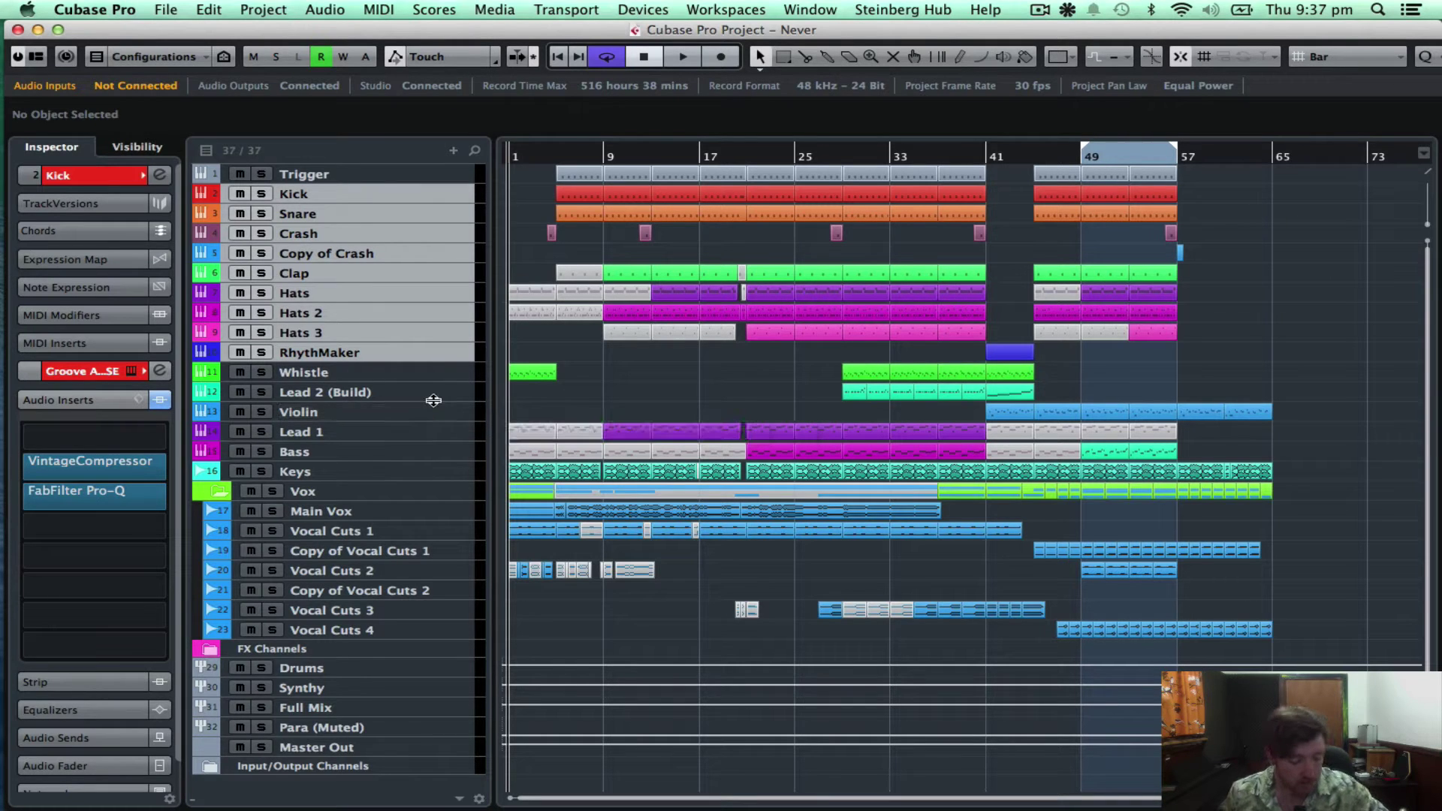
pyautogui.press('F3')
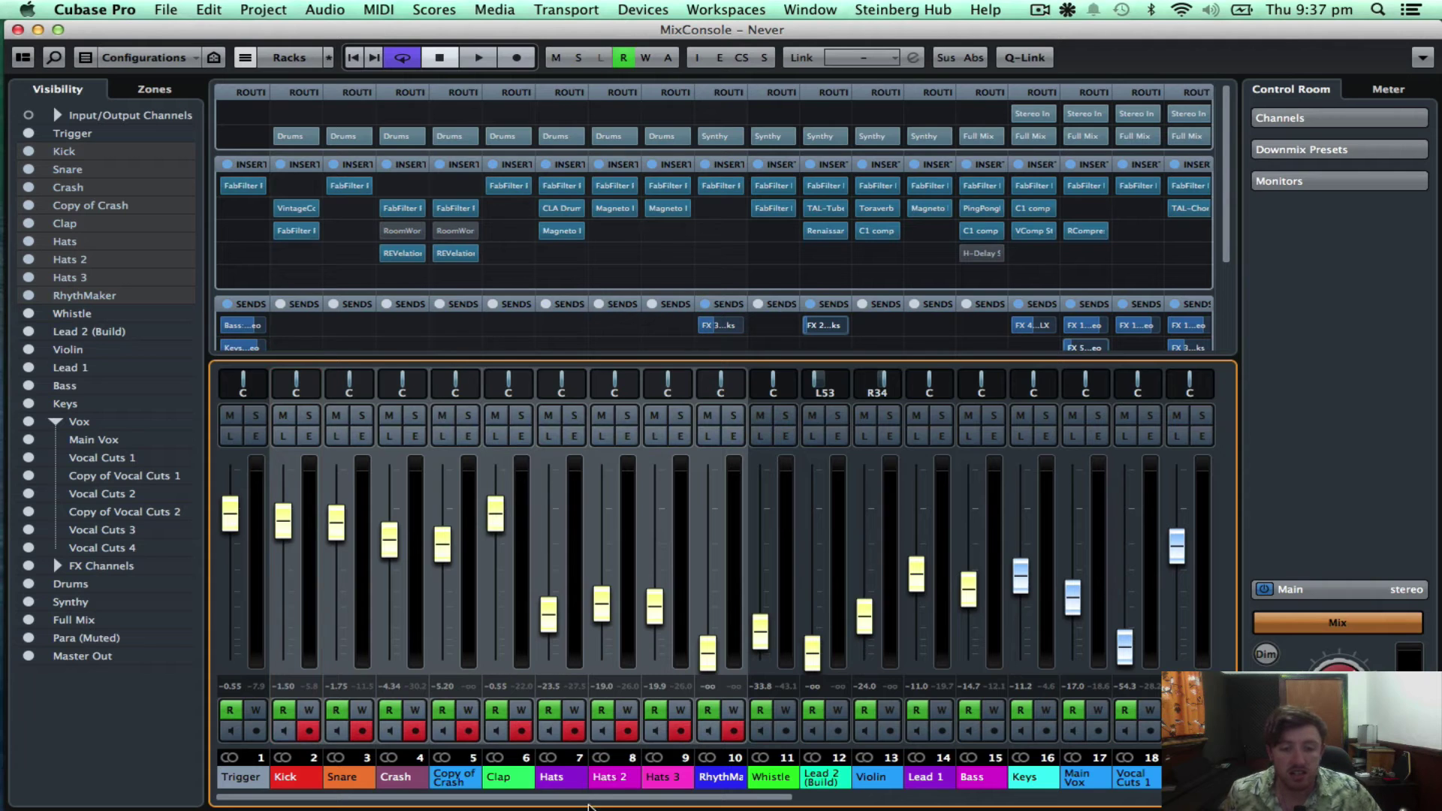
pyautogui.moveTo(579, 800)
pyautogui.mouseDown()
pyautogui.moveTo(939, 800)
pyautogui.moveTo(579, 800)
pyautogui.mouseUp()
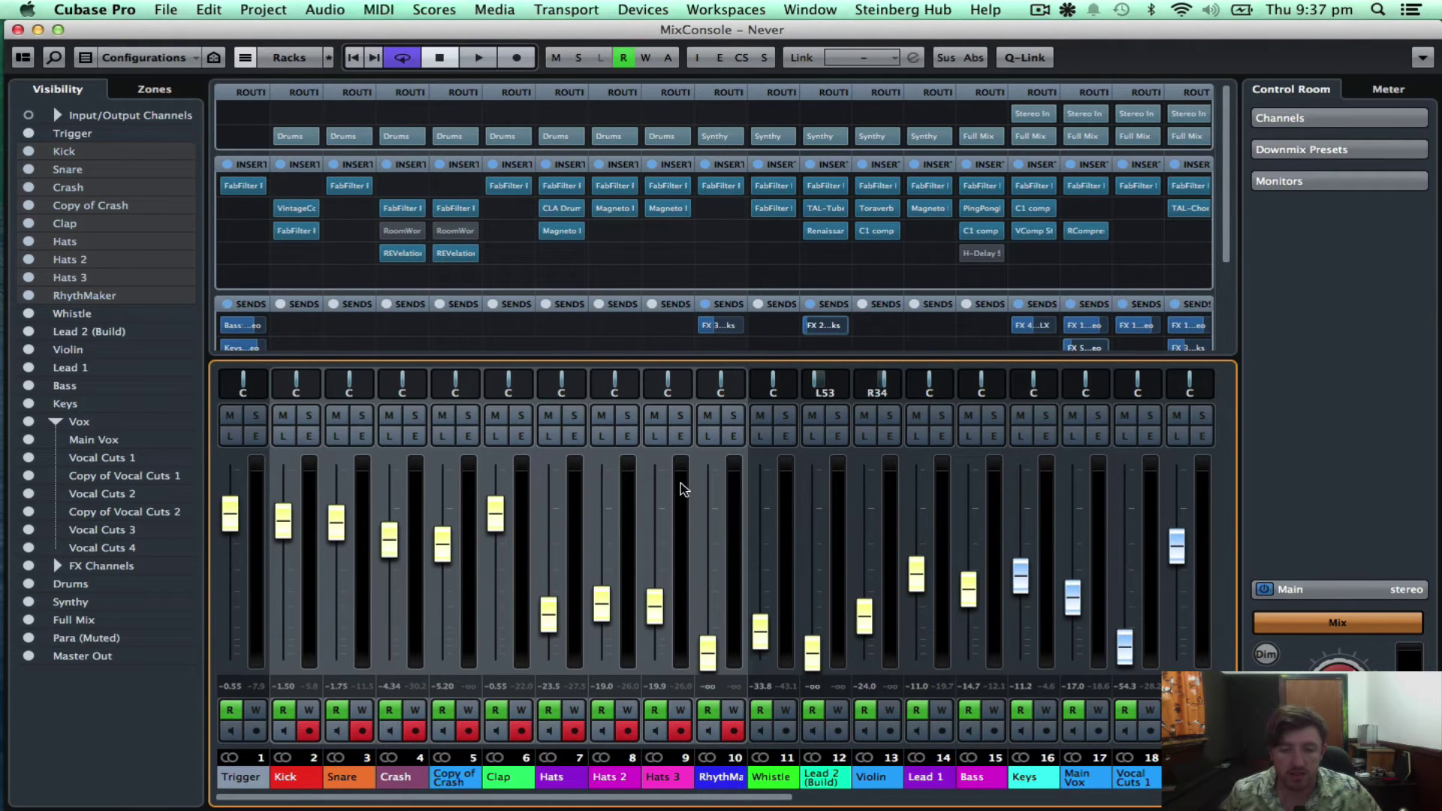
# - Add a VCA fader to the selected drum channels and close the MixConsole
pyautogui.rightClick(671, 503)
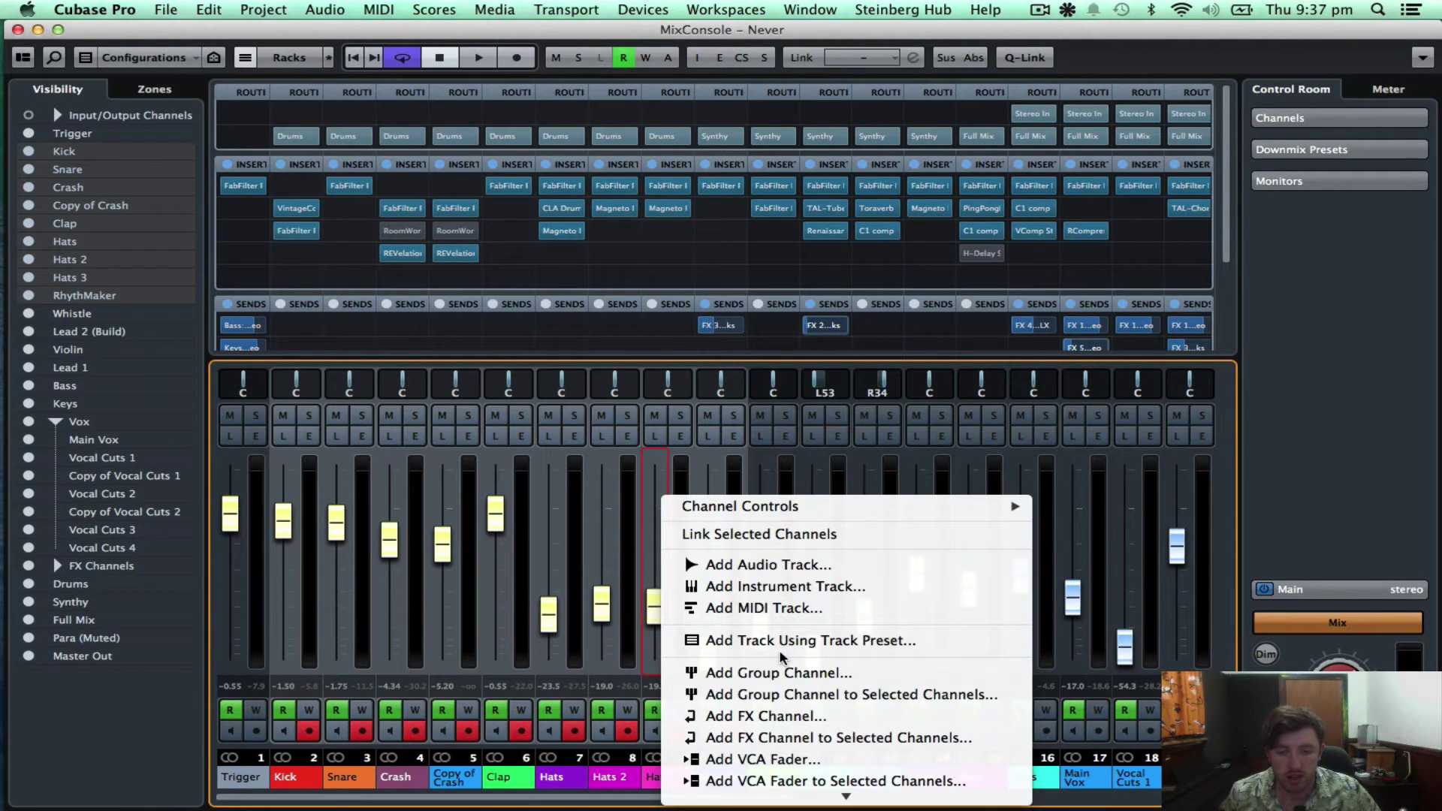
pyautogui.scroll(-5, 823, 694)
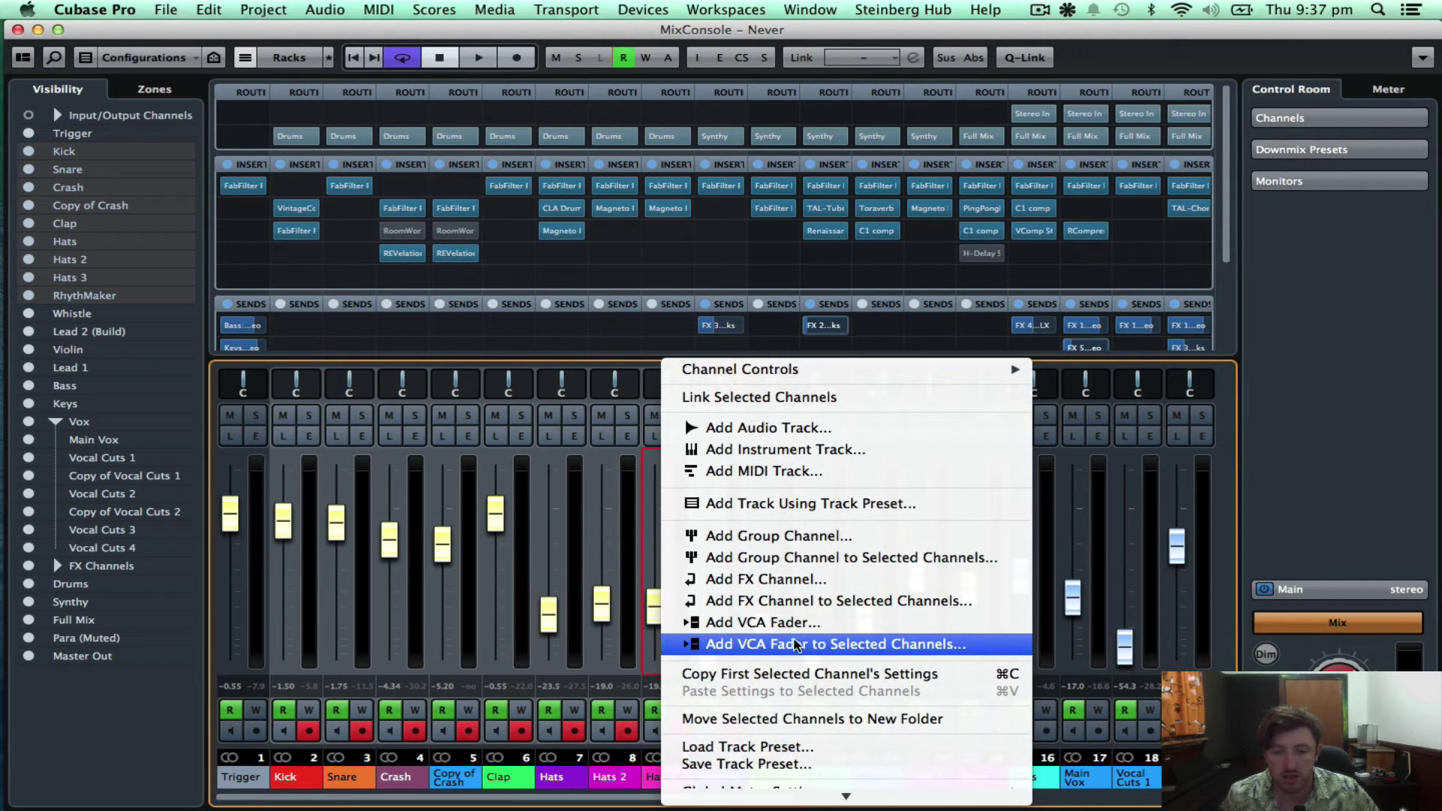
pyautogui.click(845, 646)
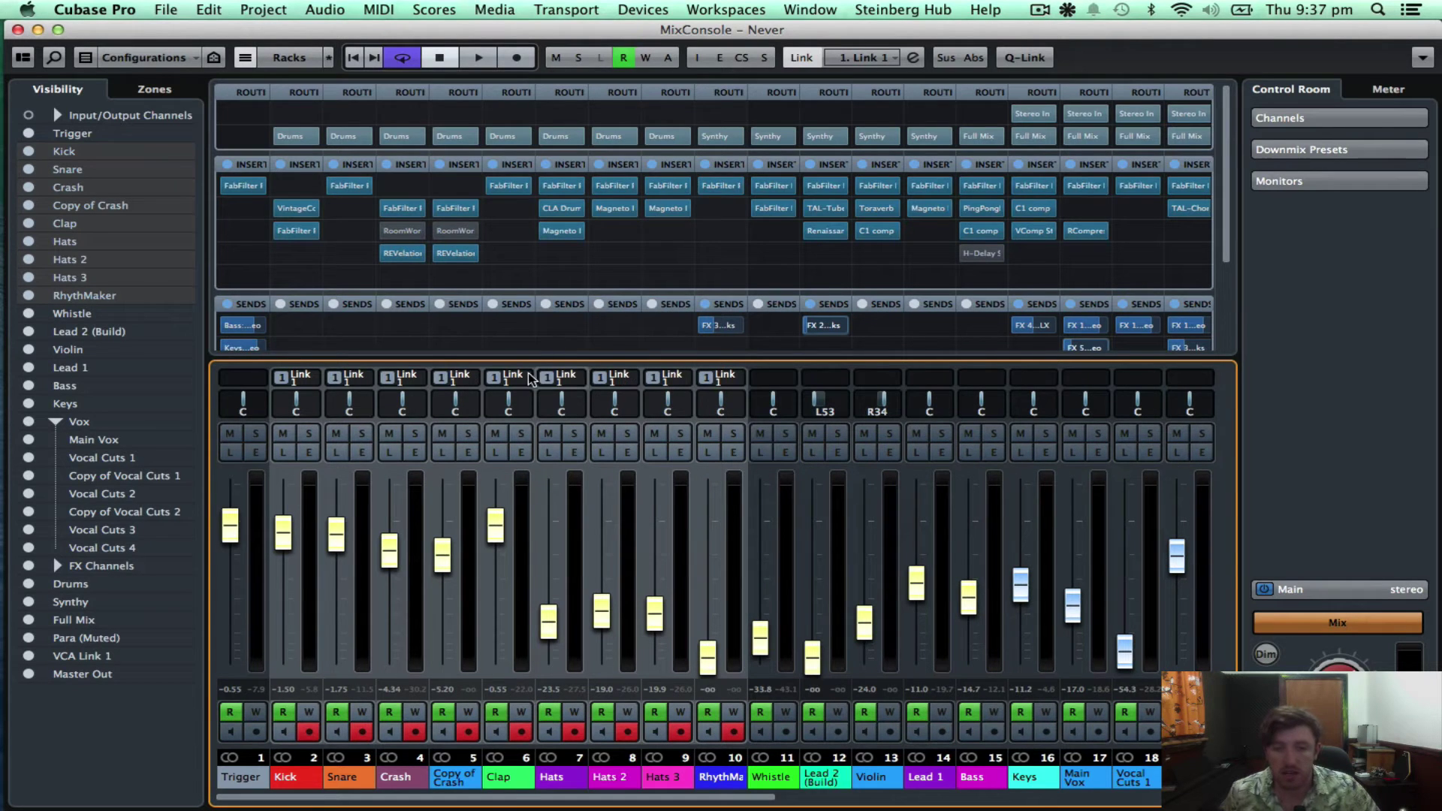
pyautogui.press('F3')
# - Move VCA Link 1 up below RhythmMaker, then lower its fader in the MixConsole and play
pyautogui.scroll(-2, 349, 720)
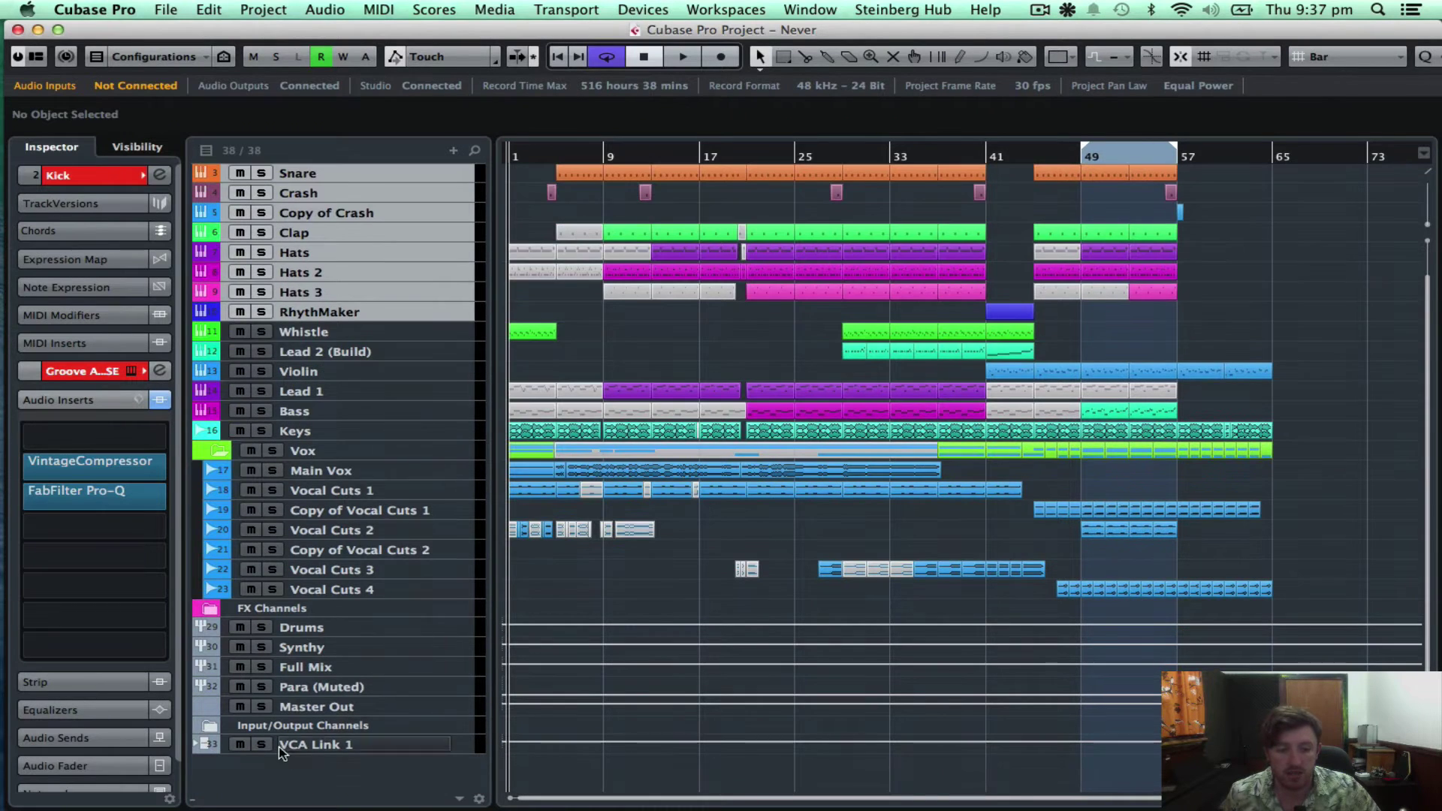
pyautogui.click(323, 744)
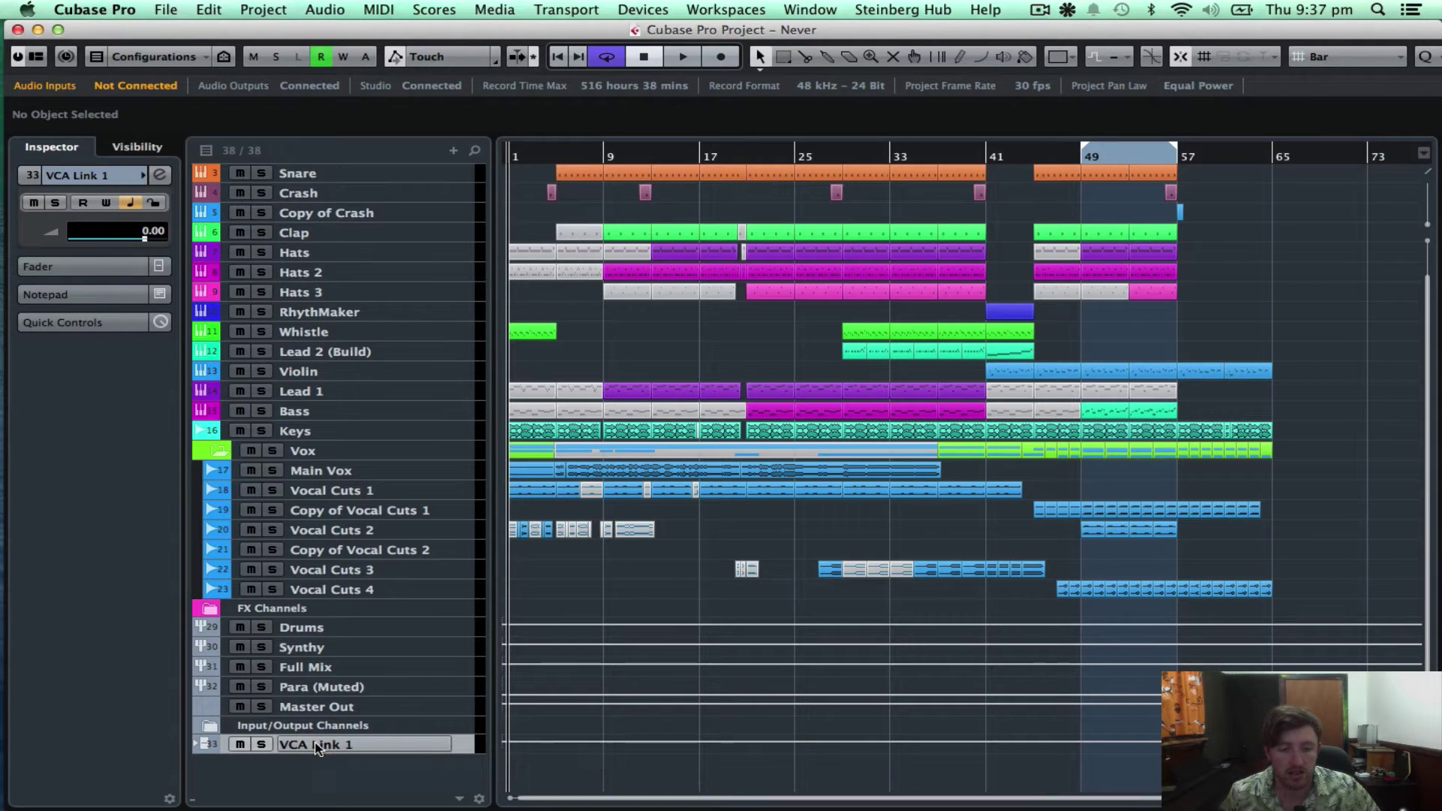
pyautogui.moveTo(291, 743); pyautogui.dragTo(280, 326)
pyautogui.press('F3')
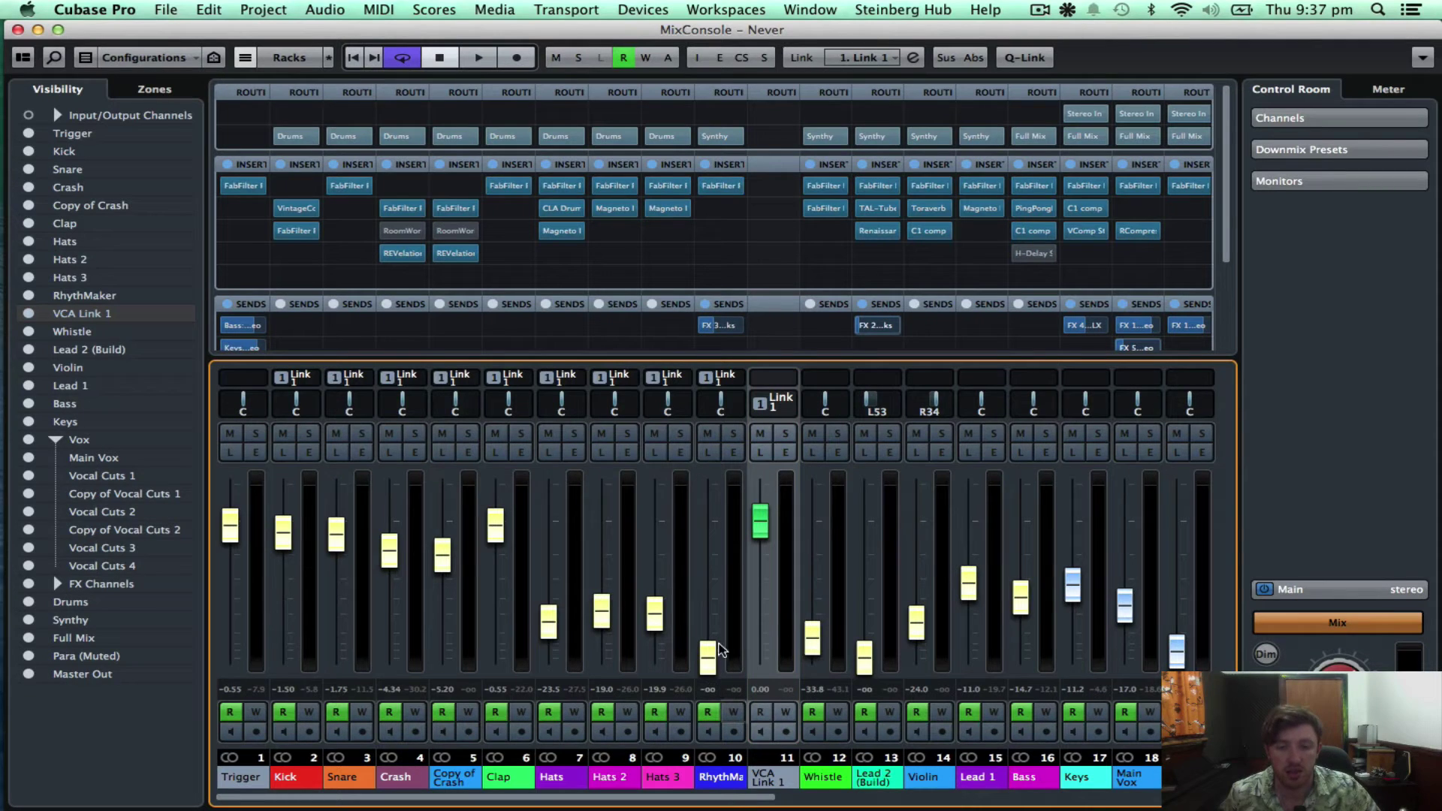
pyautogui.moveTo(758, 519)
pyautogui.mouseDown()
pyautogui.moveTo(761, 670)
pyautogui.moveTo(760, 530)
pyautogui.mouseUp()
pyautogui.press('space')
pyautogui.press('space')
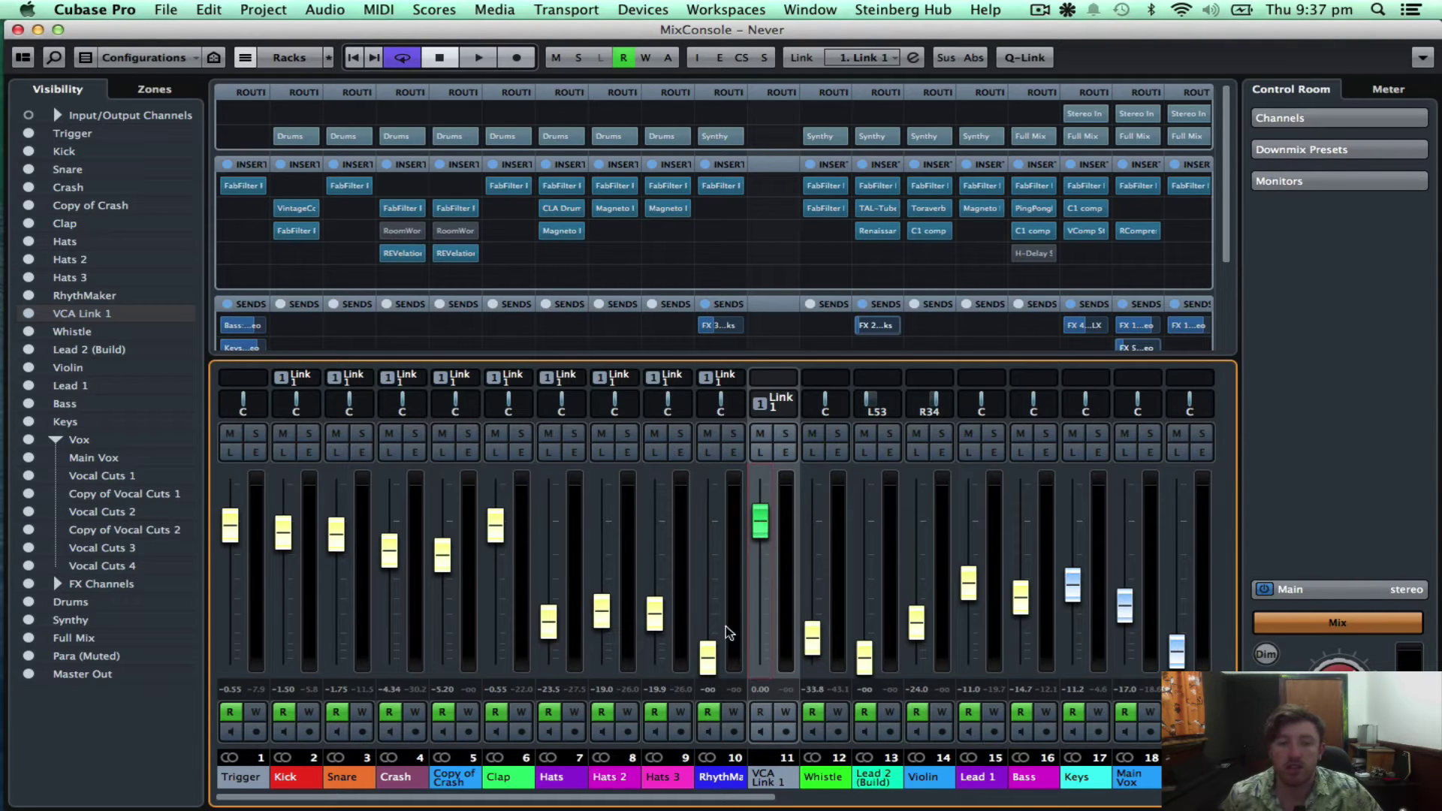
# - Review the VST Connections inputs and outputs, close it, then test lowering the VCA Link 1 fader
pyautogui.click(737, 11)
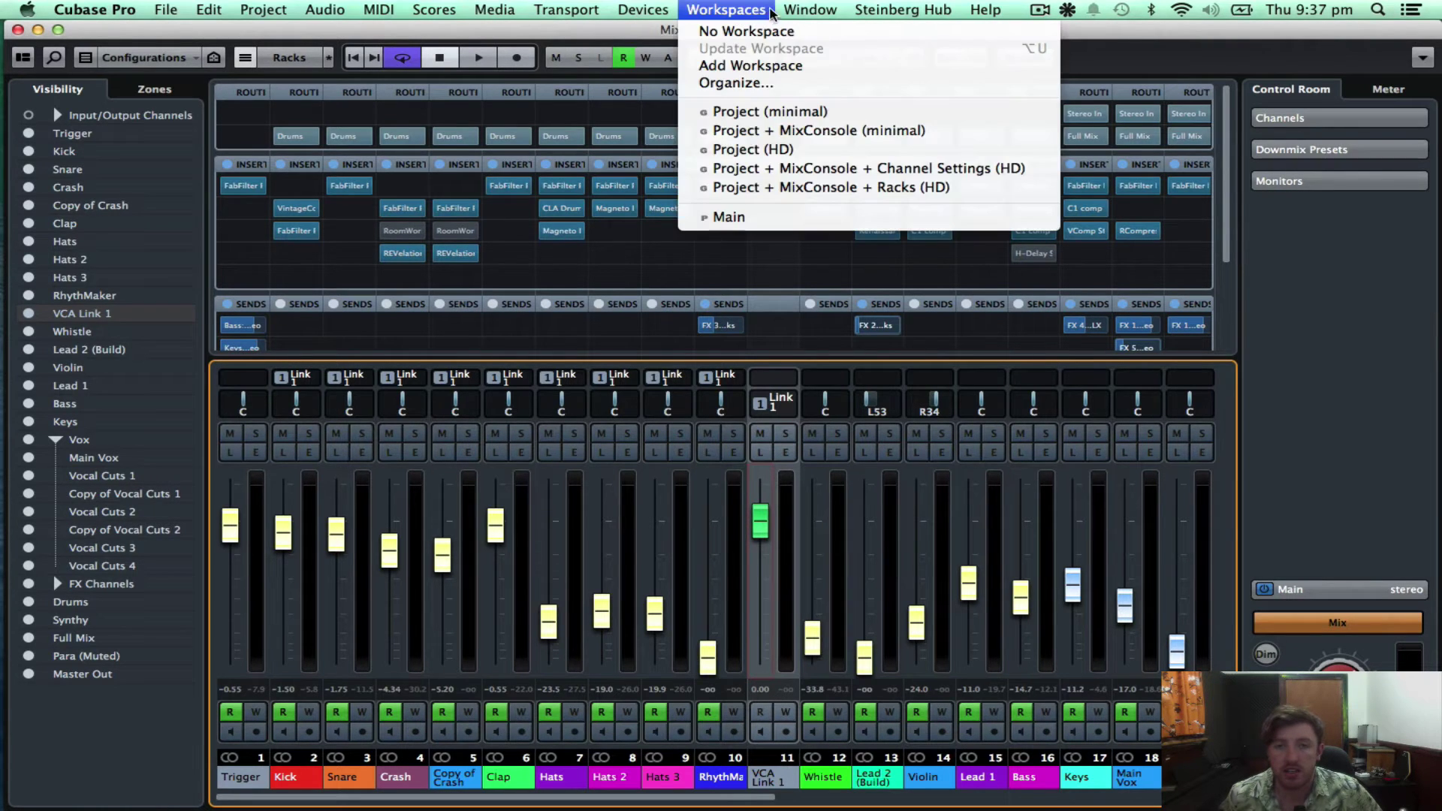
pyautogui.moveTo(643, 9)
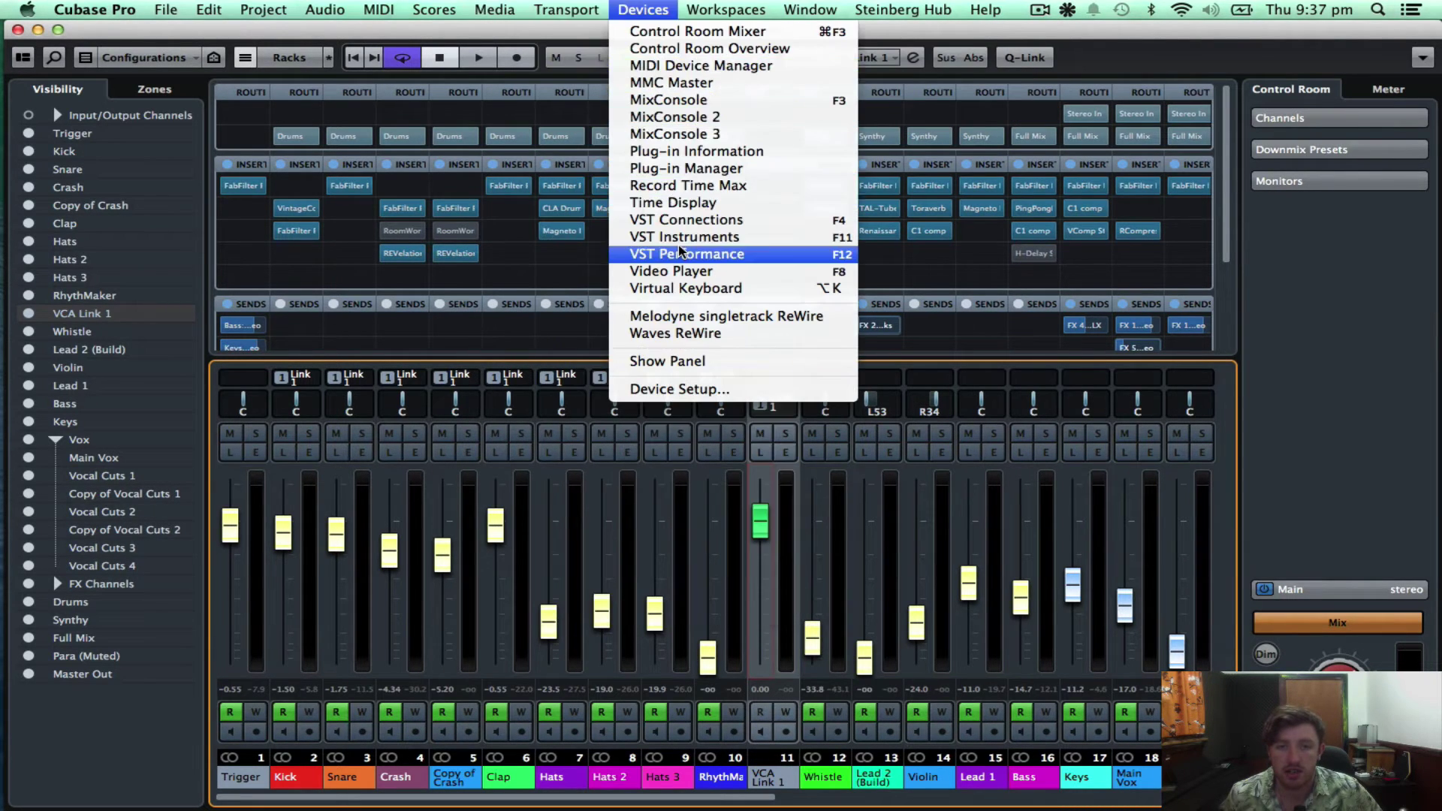
pyautogui.click(679, 220)
pyautogui.click(613, 71)
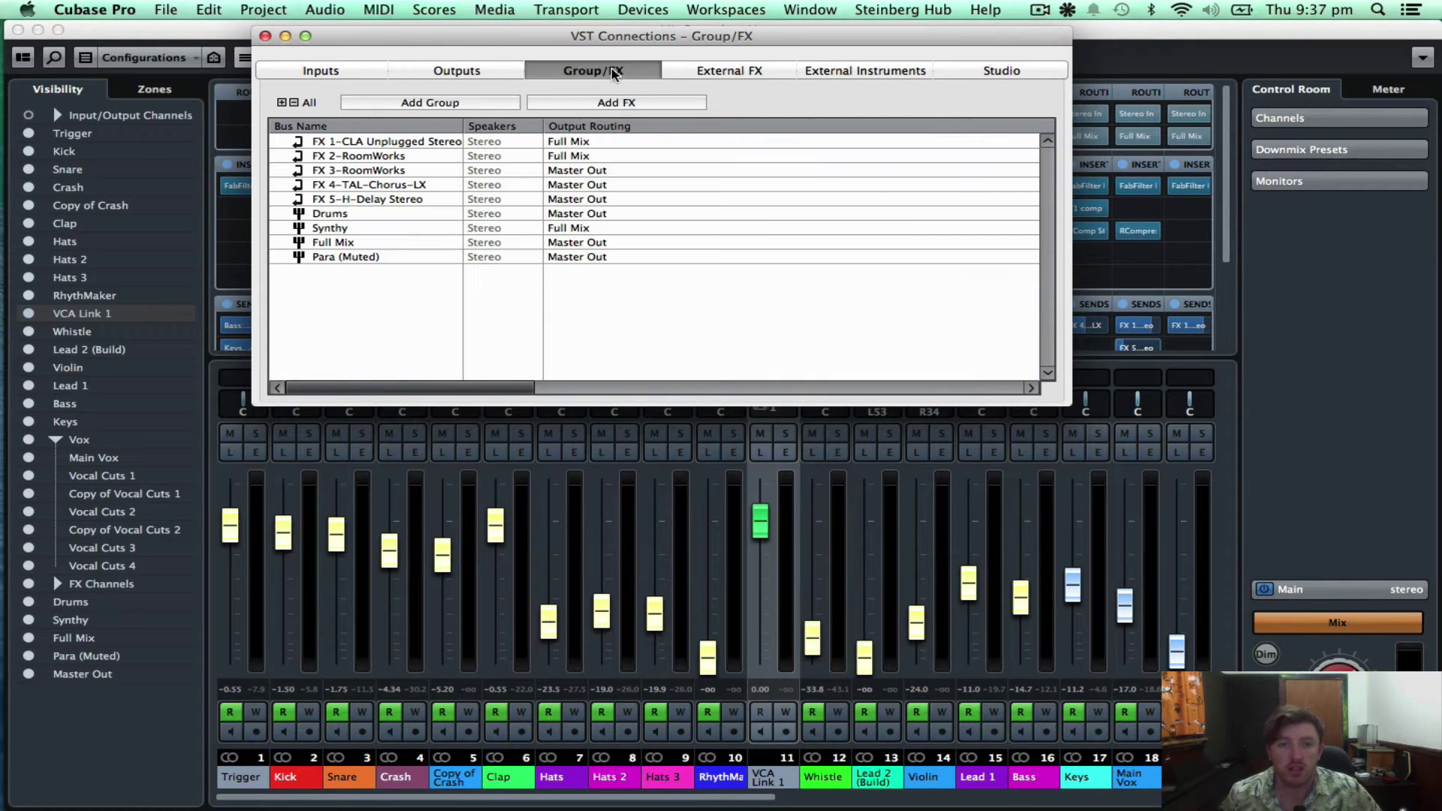
pyautogui.click(474, 66)
pyautogui.click(356, 71)
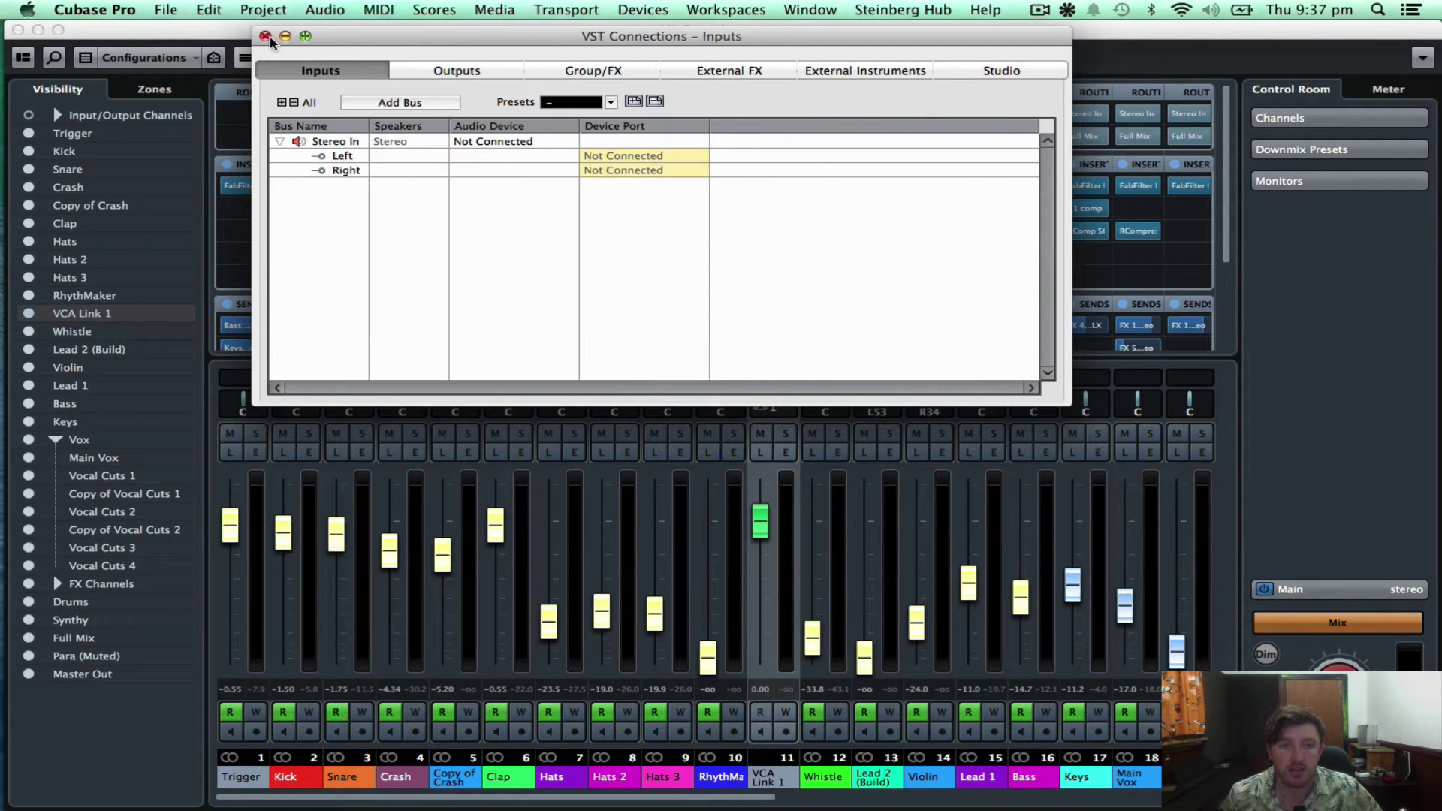
pyautogui.click(265, 36)
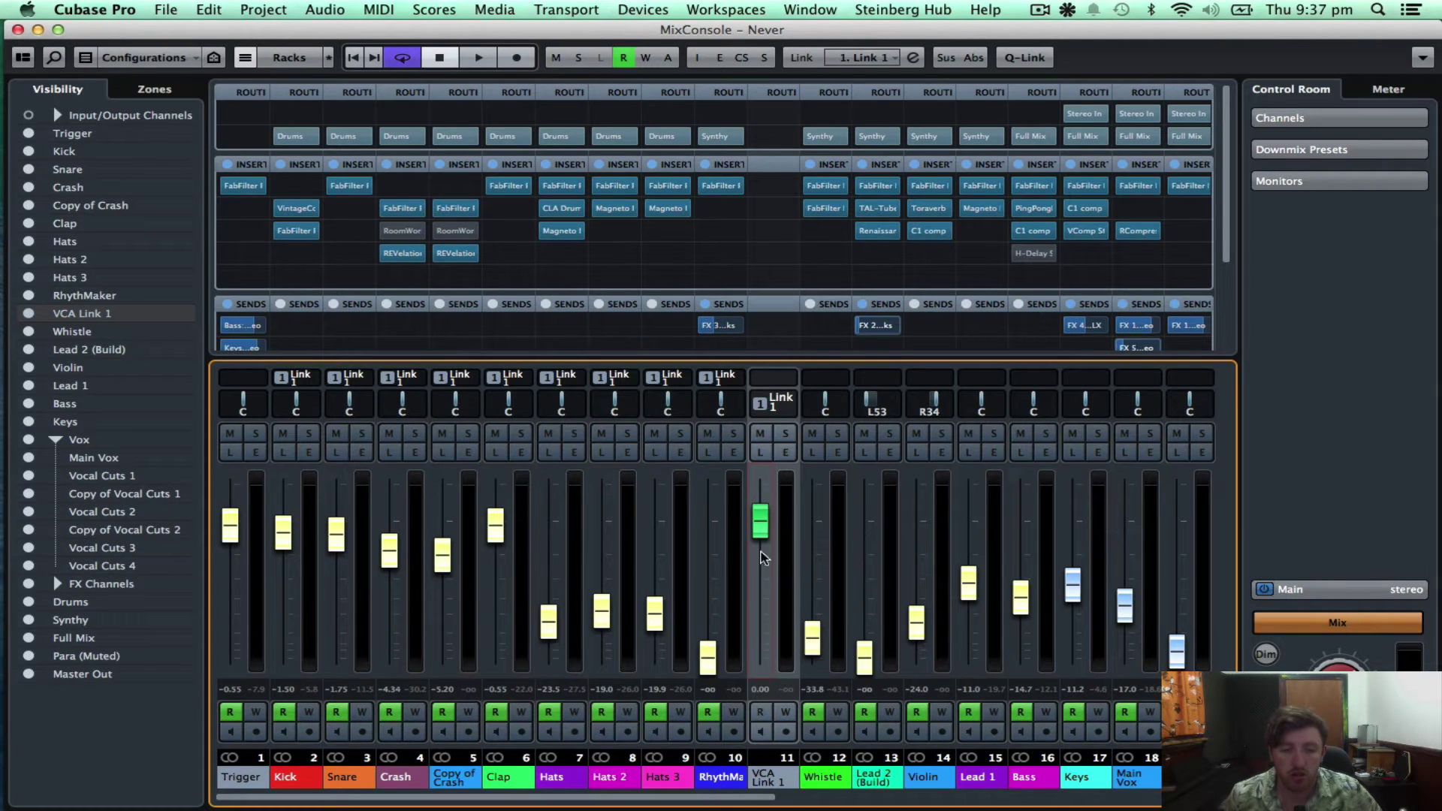
pyautogui.moveTo(760, 522)
pyautogui.mouseDown()
pyautogui.moveTo(760, 638)
pyautogui.moveTo(760, 517)
pyautogui.moveTo(760, 556)
pyautogui.moveTo(761, 534)
pyautogui.mouseUp()
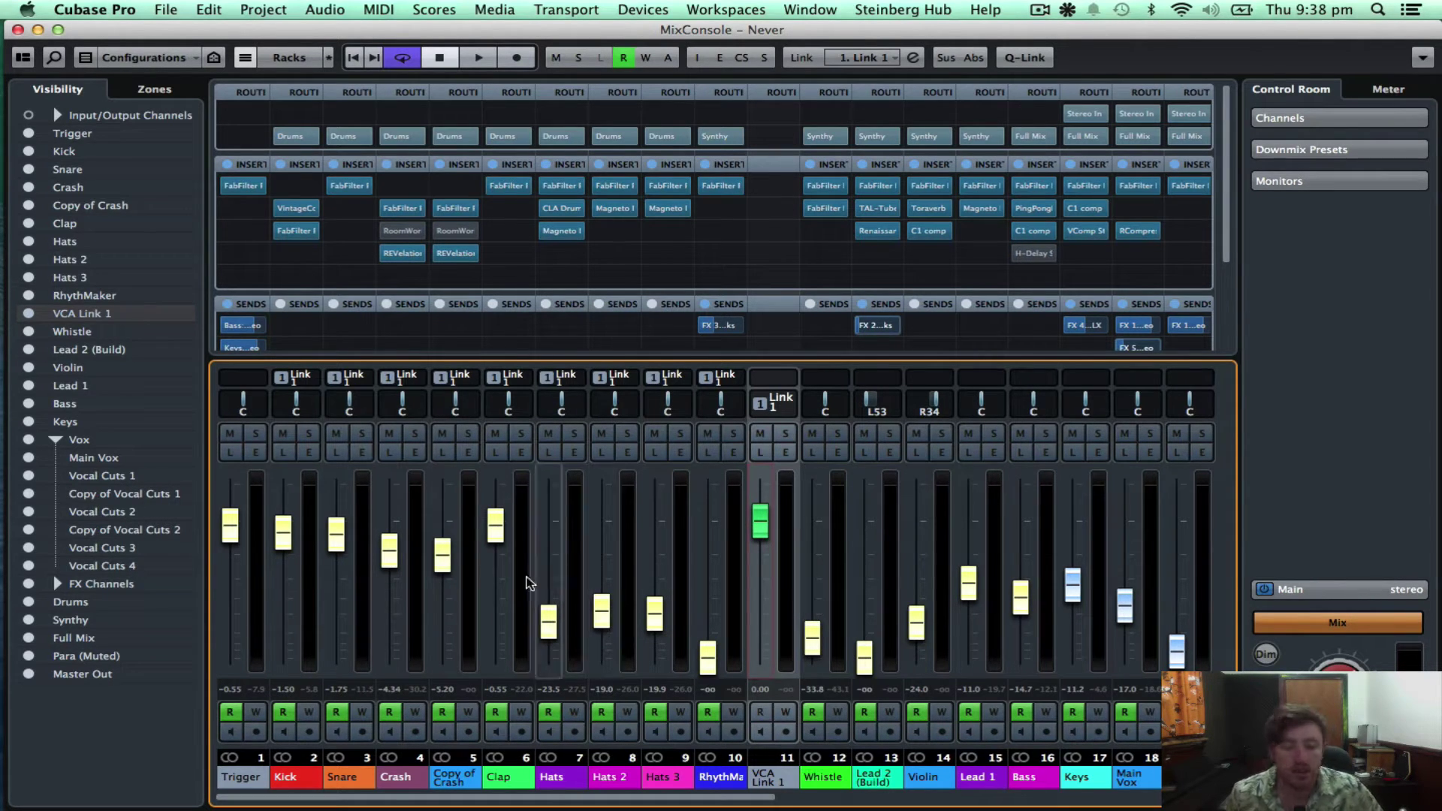
# - Back in the Project window, rename the VCA Link 1 track to 'Drums VCA'
pyautogui.press('F3')
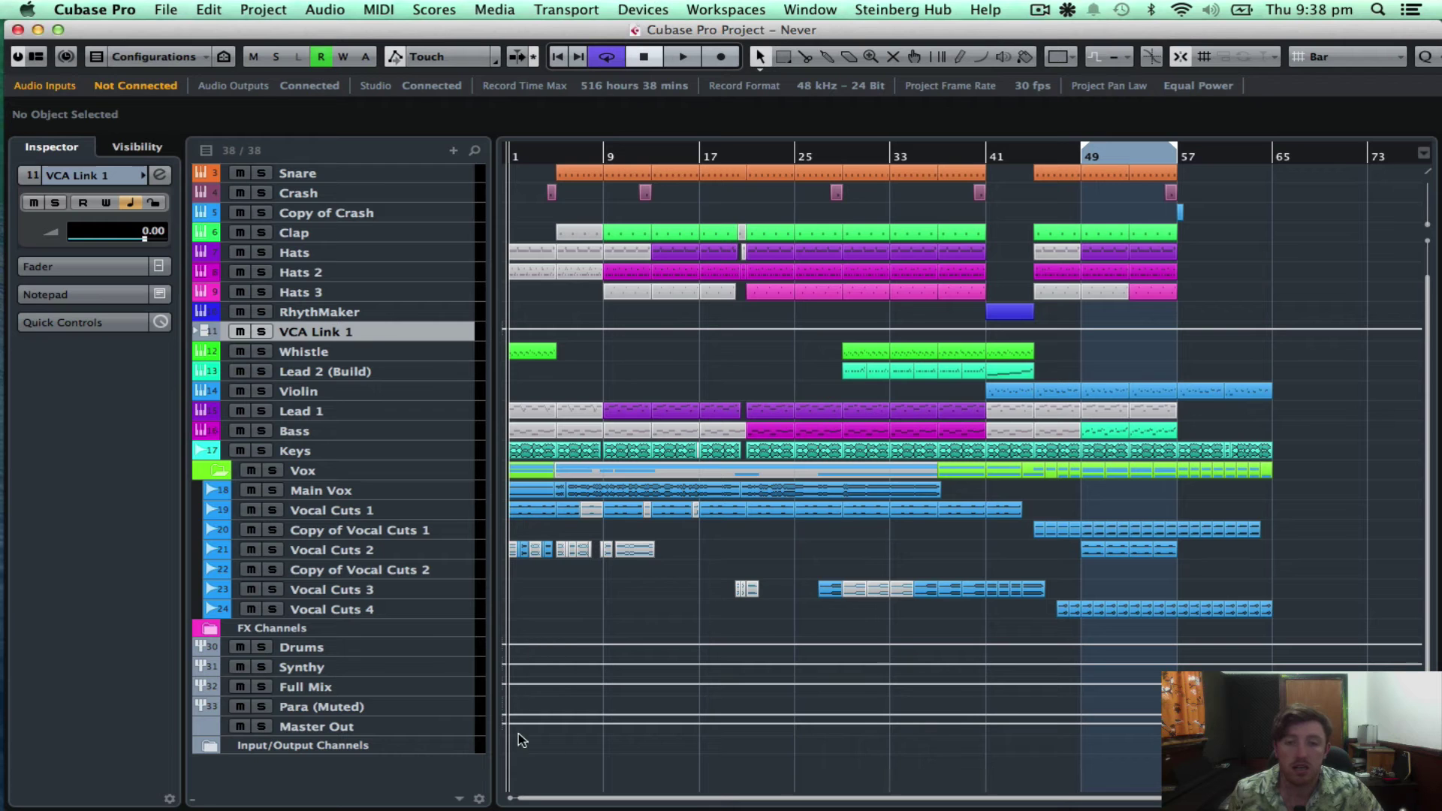
pyautogui.doubleClick(323, 331)
pyautogui.doubleClick(325, 333)
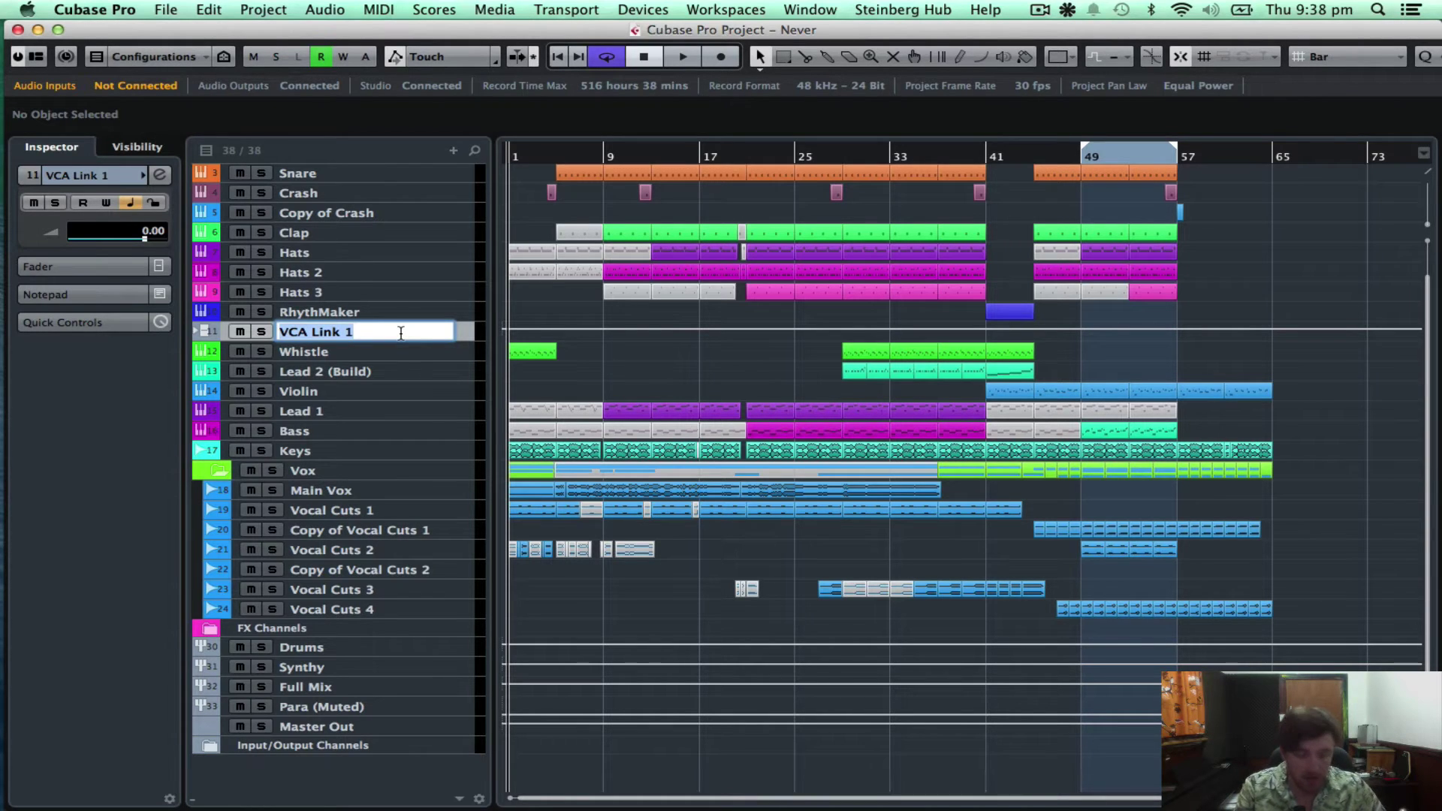
pyautogui.write('Drums VCA')
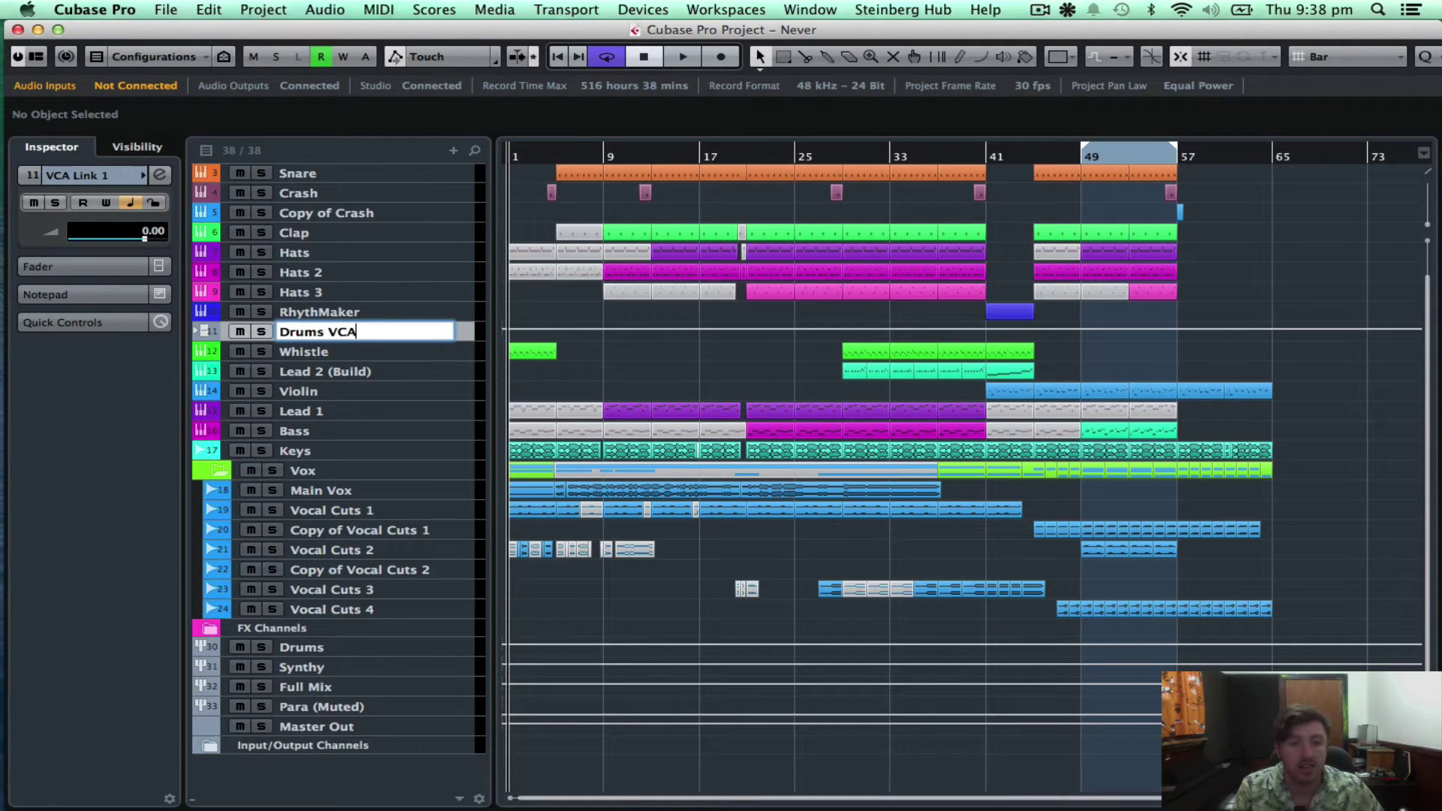
pyautogui.press('Return')
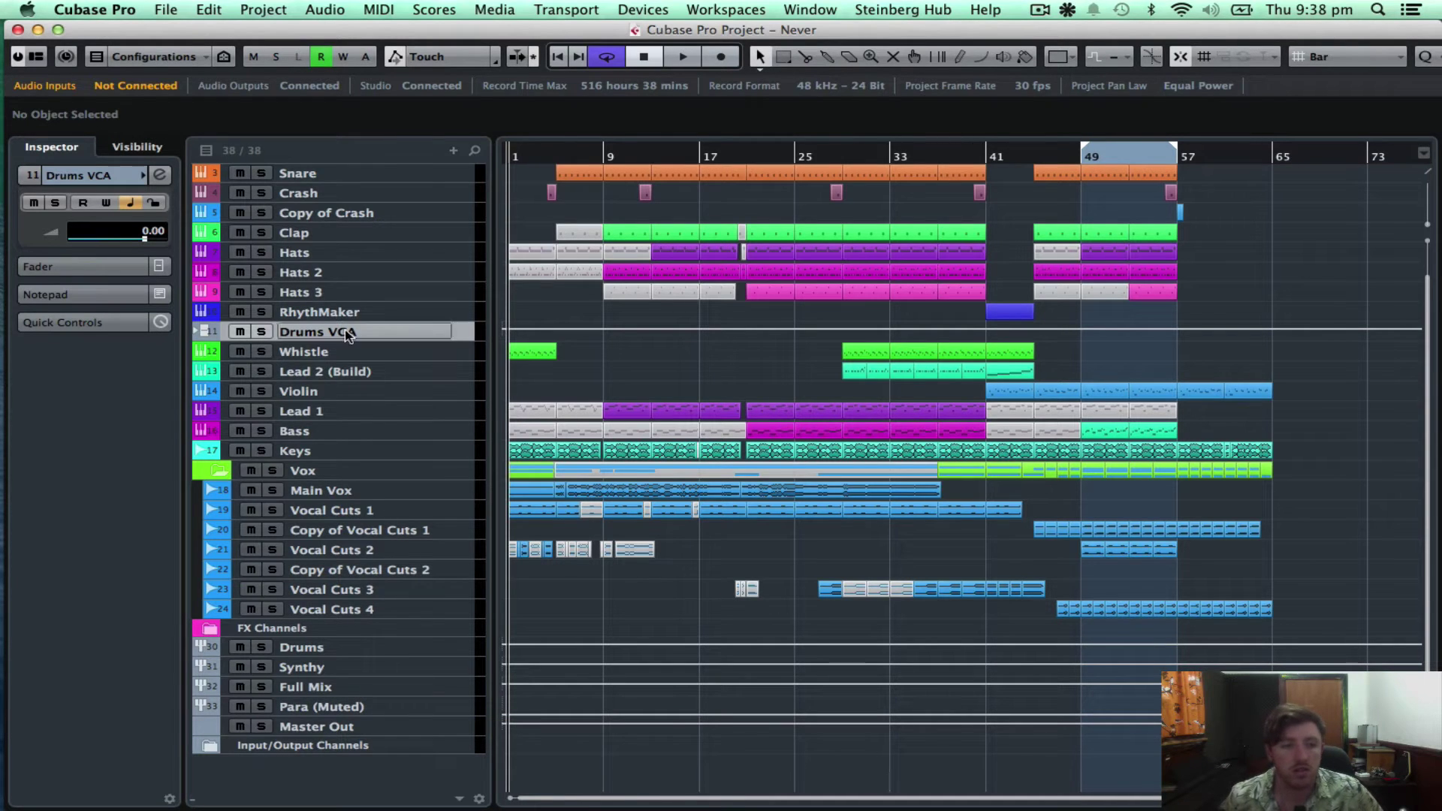
# - Enlarge the Bass track, select its five parts spanning bars 21–41, and show Edit > Render in Place
pyautogui.scroll(2, 668, 373)
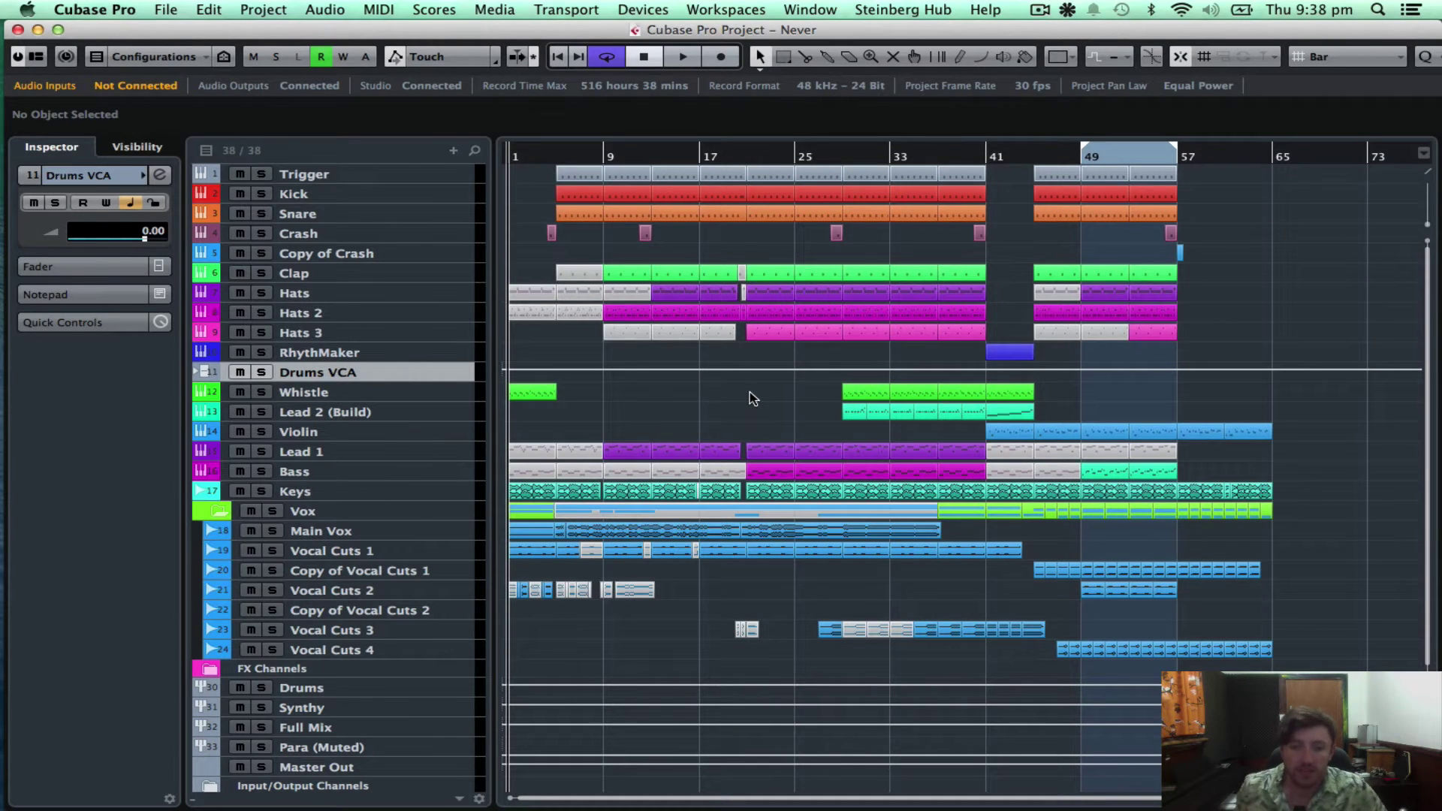
pyautogui.click(324, 451)
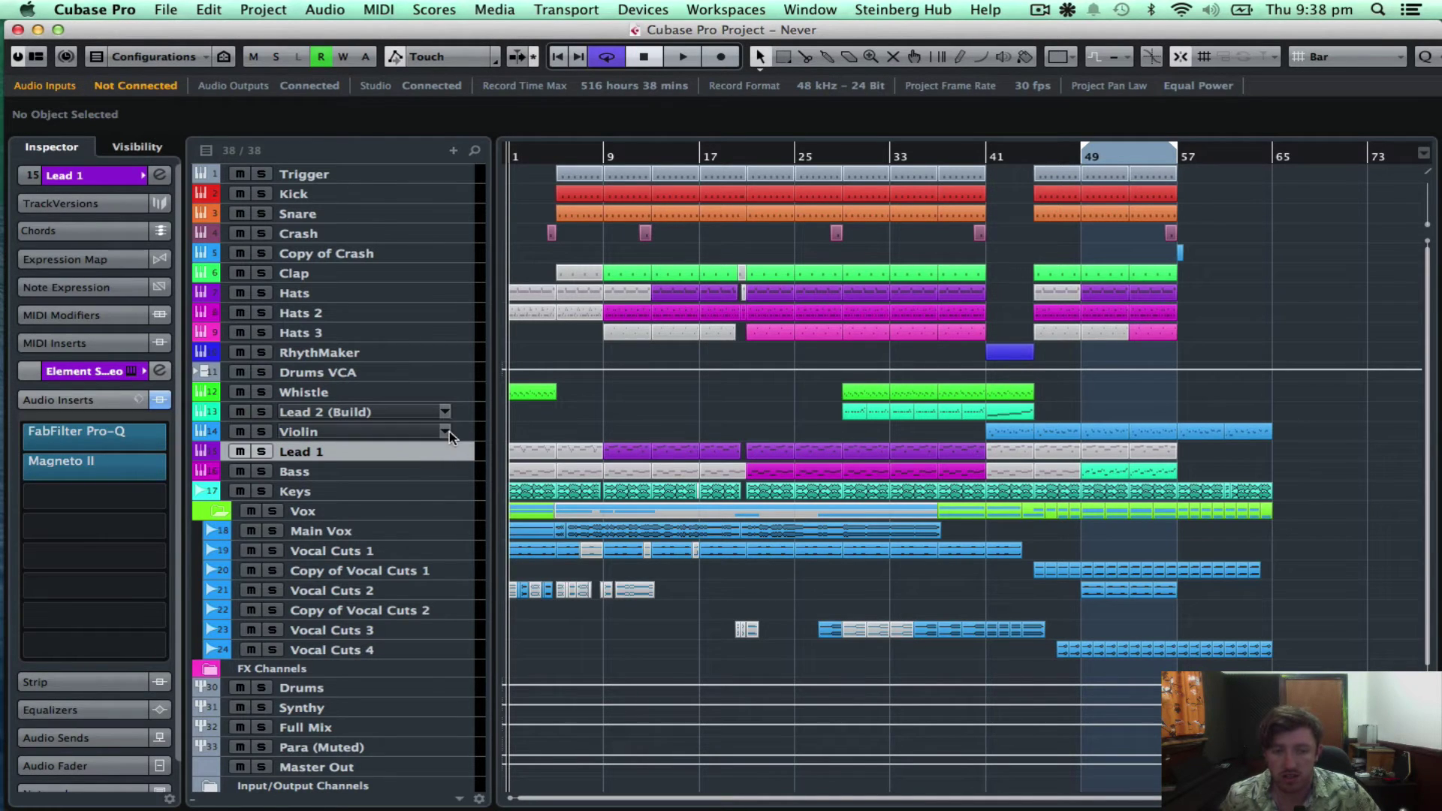
pyautogui.click(342, 477)
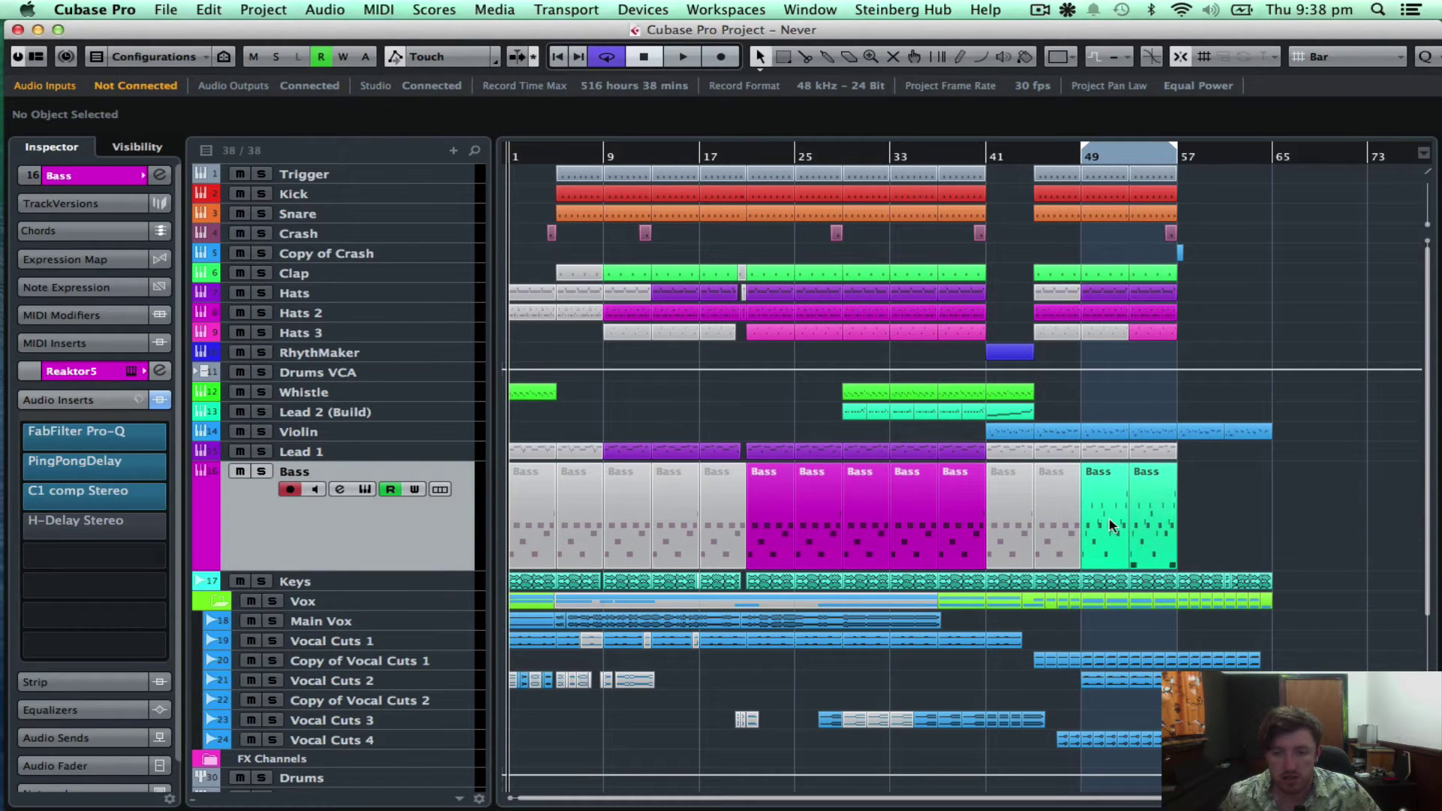
pyautogui.click(788, 528)
pyautogui.keyDown('shift'); pyautogui.click(941, 519); pyautogui.keyUp('shift')
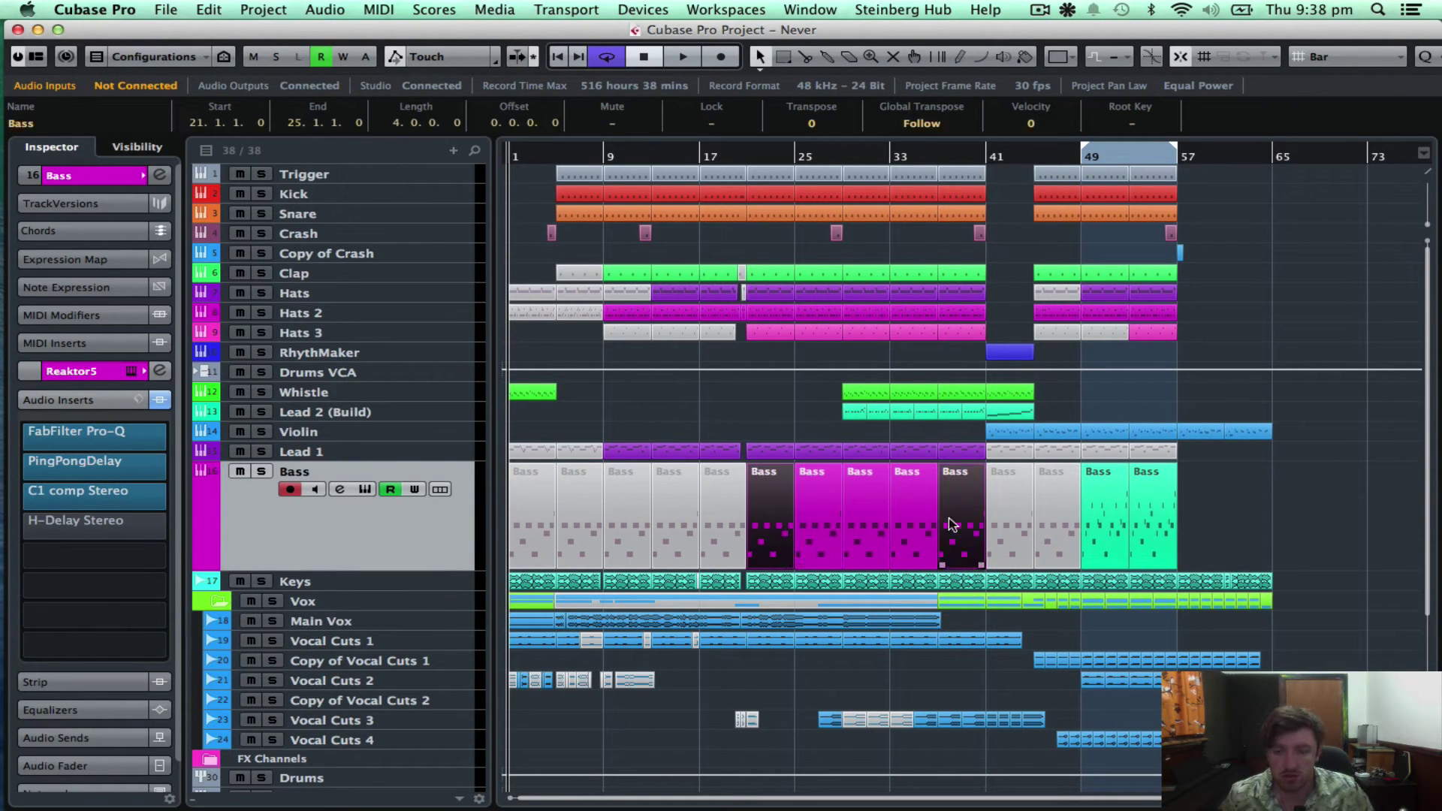
pyautogui.keyDown('shift'); pyautogui.click(807, 531); pyautogui.keyUp('shift')
pyautogui.keyDown('shift'); pyautogui.click(865, 530); pyautogui.keyUp('shift')
pyautogui.keyDown('shift'); pyautogui.click(918, 526); pyautogui.keyUp('shift')
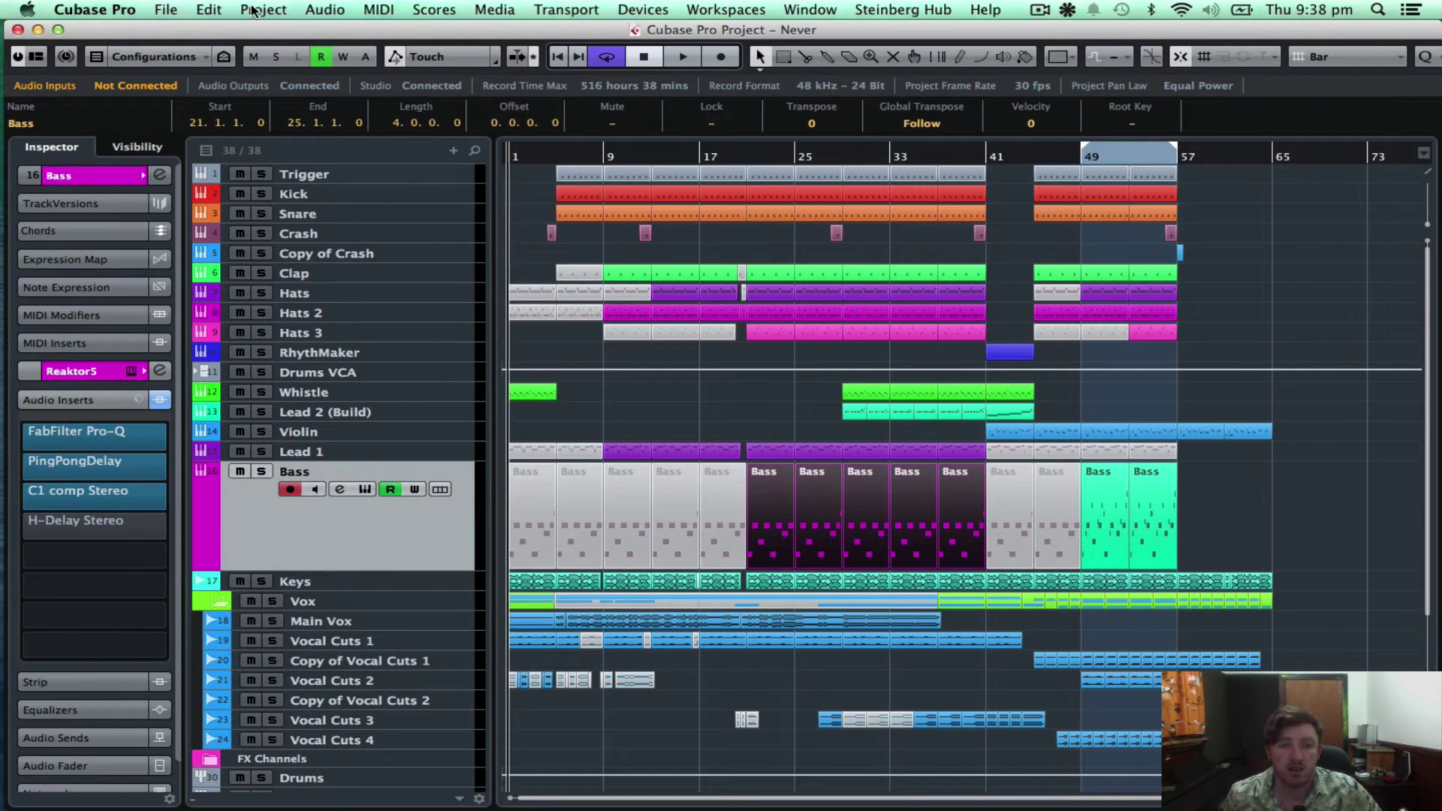
pyautogui.click(210, 10)
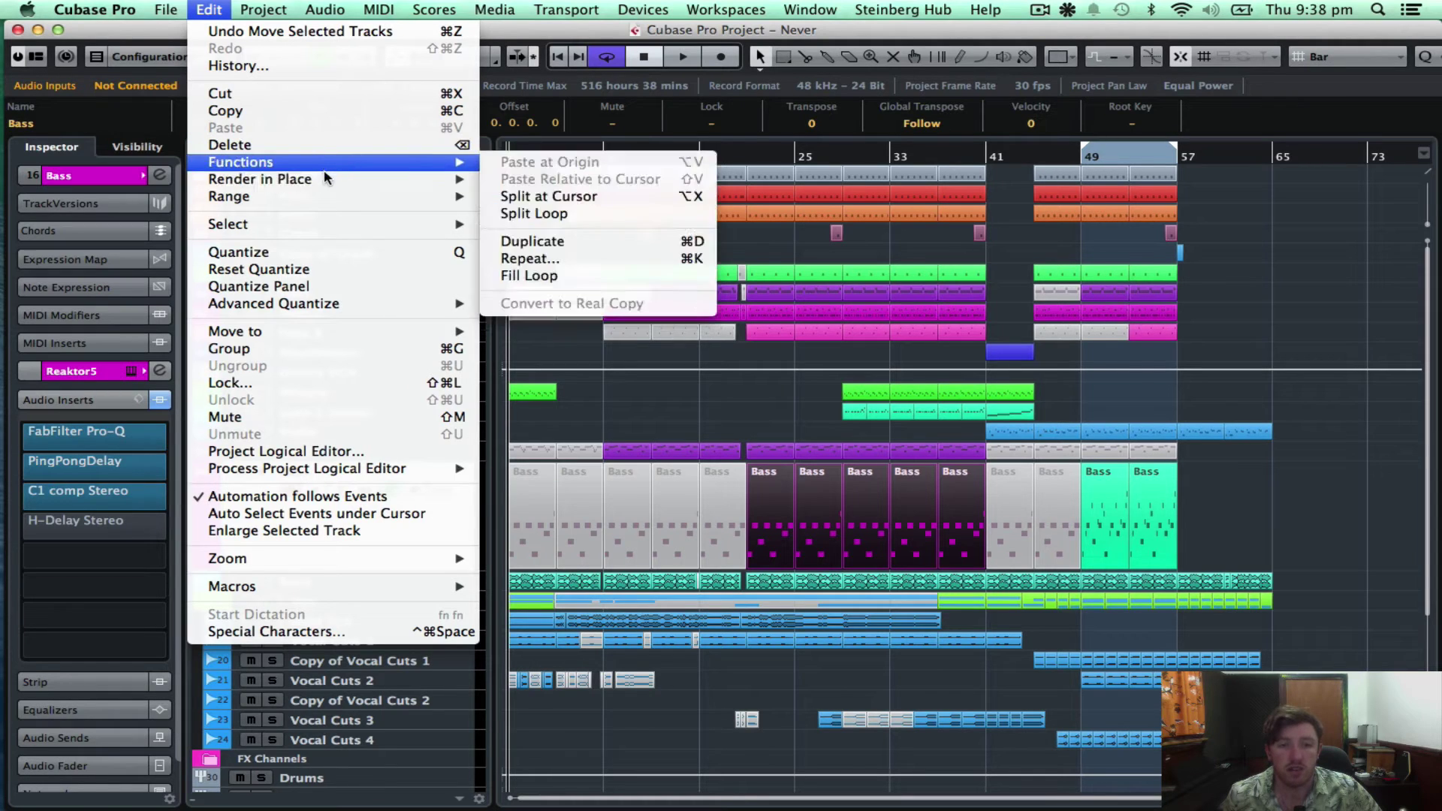
pyautogui.moveTo(321, 181)
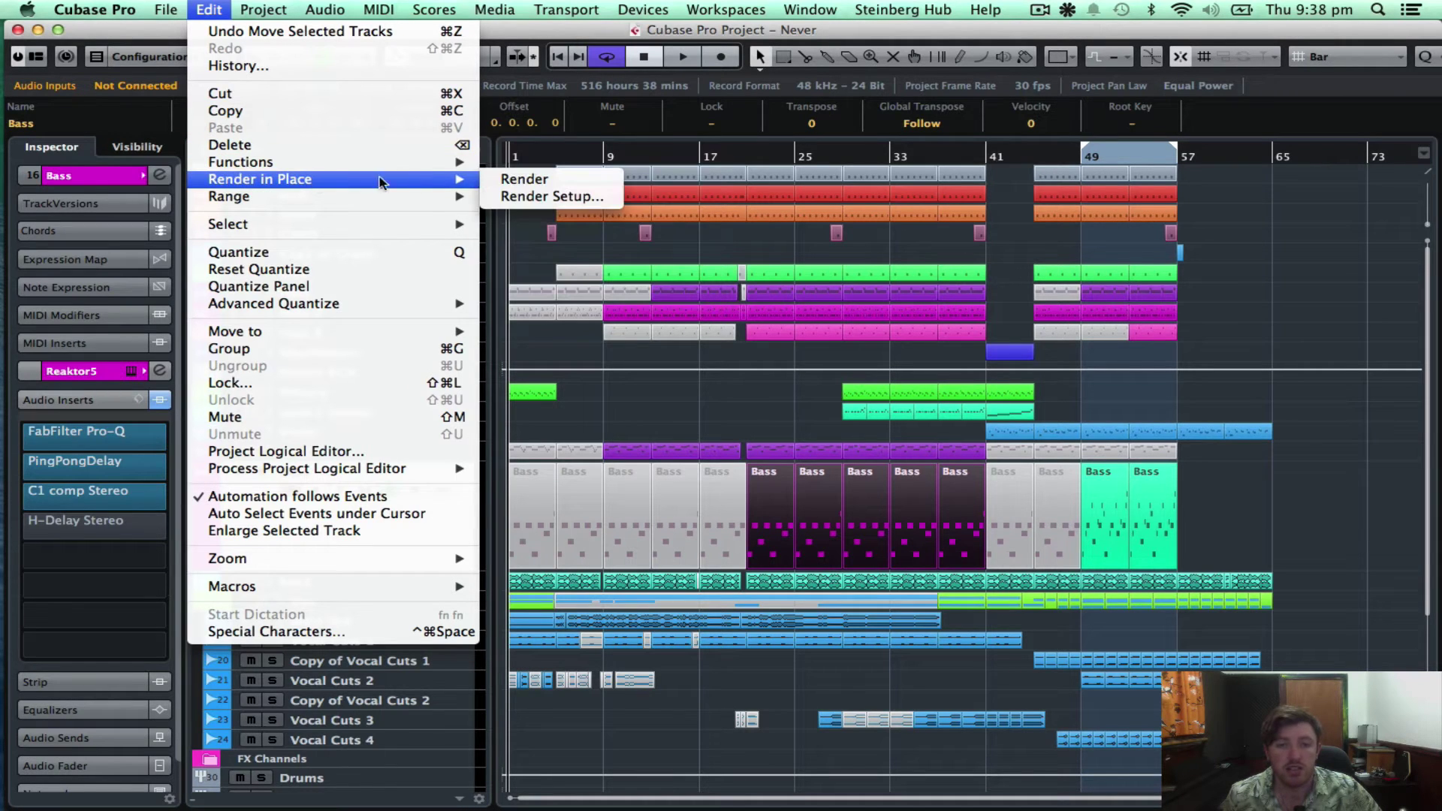
# - Render the selected Bass parts Dry to a new Bass (R) track, muting the source events
pyautogui.click(561, 197)
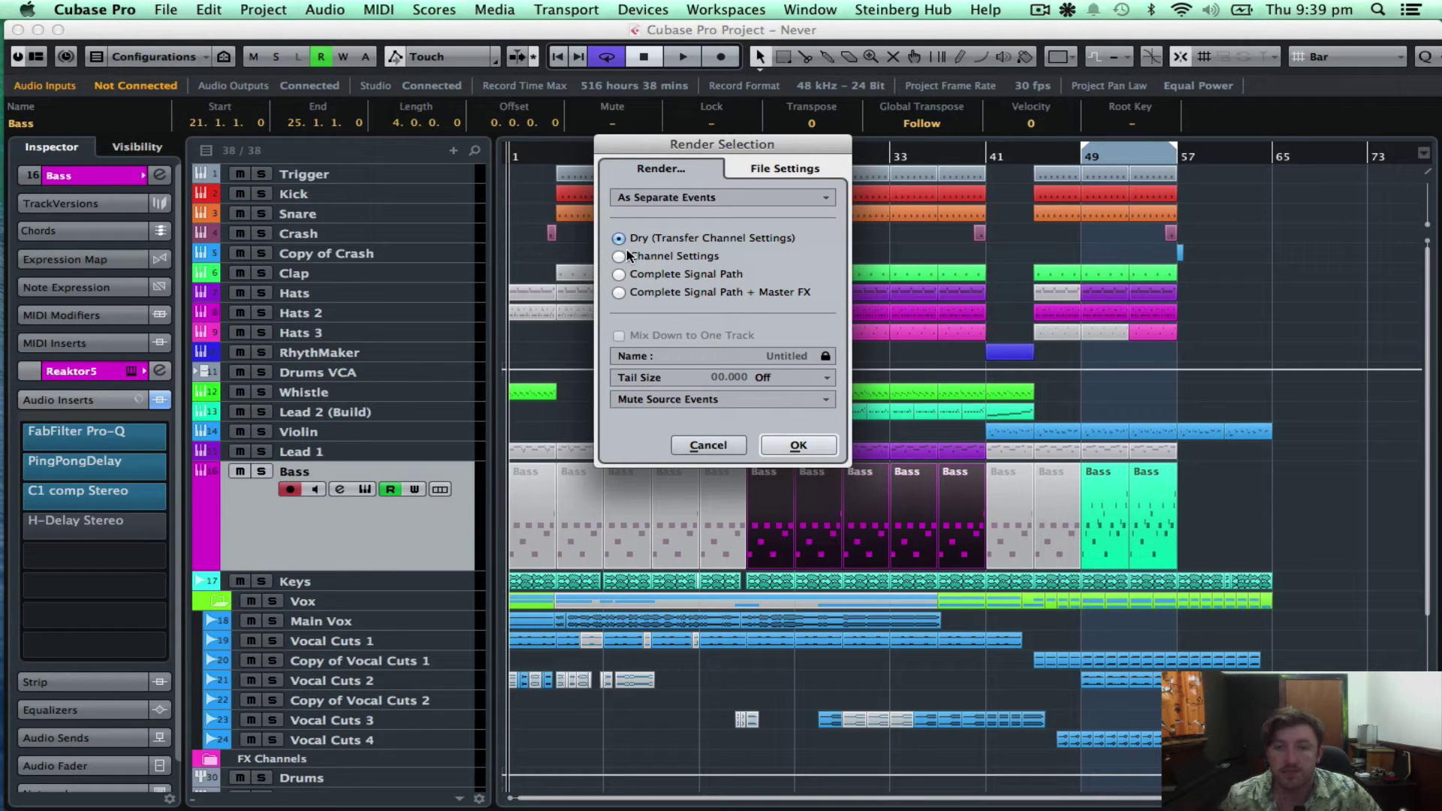
pyautogui.click(799, 445)
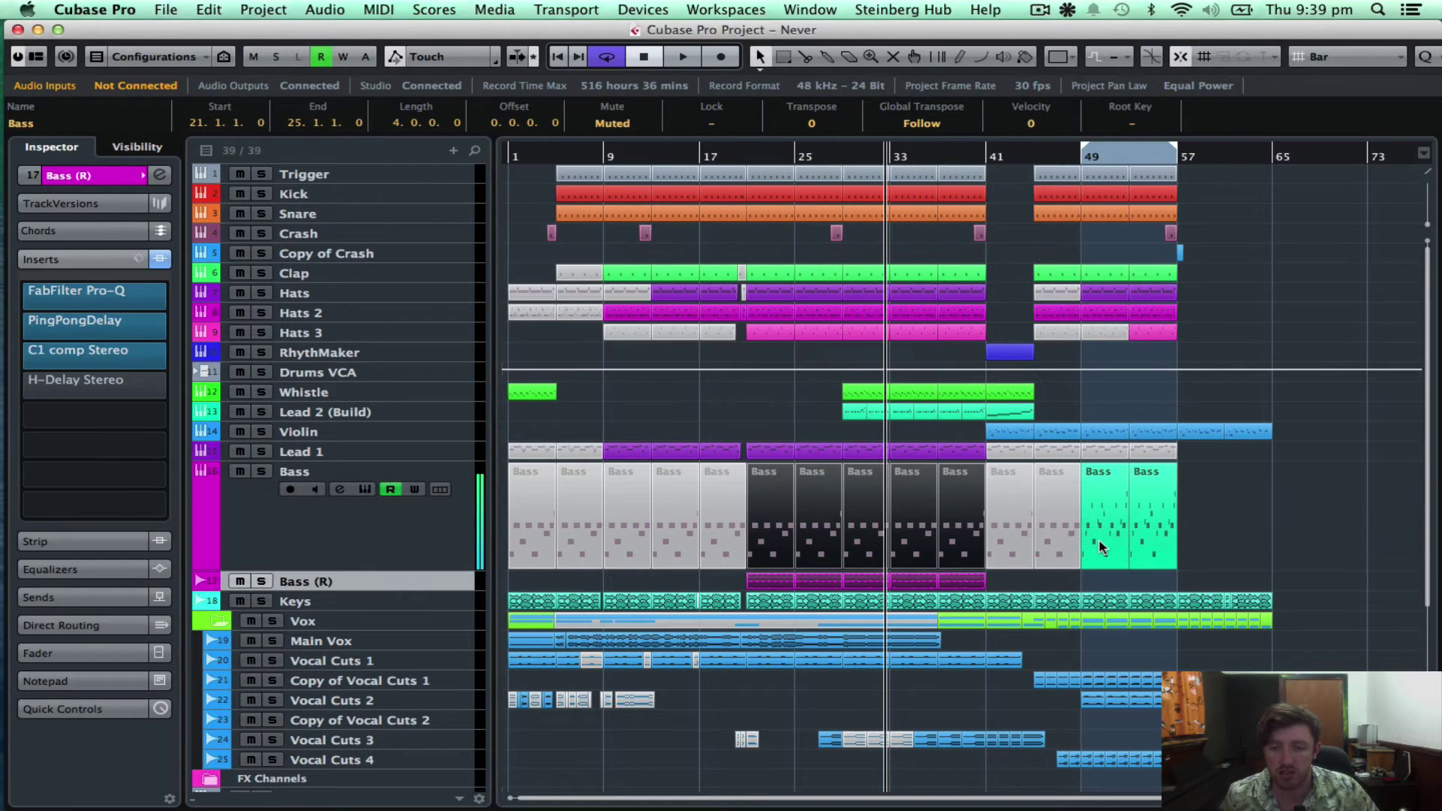
# - Deselect the Bass parts and make the Bass (R) track taller to show its waveforms
pyautogui.click(1287, 505)
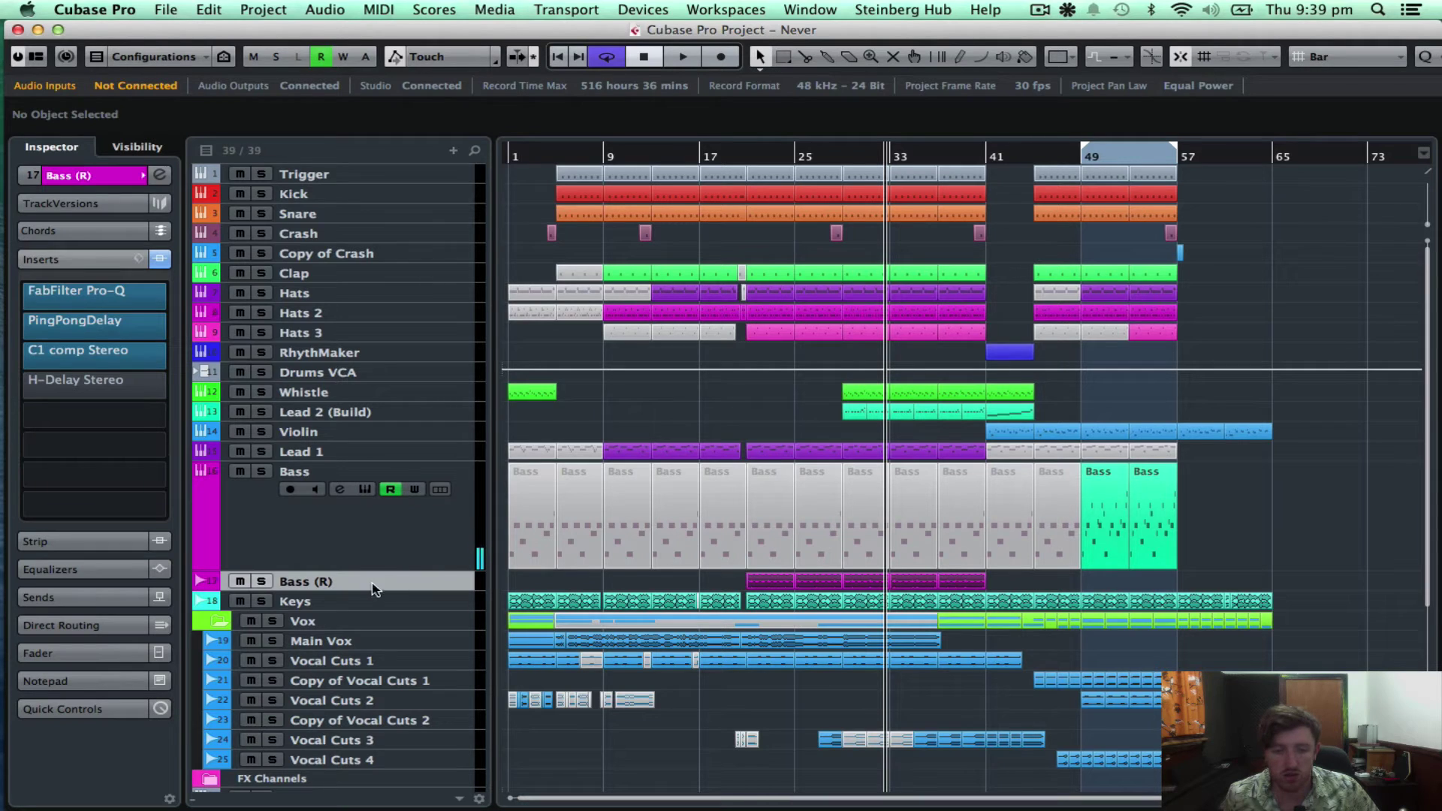
pyautogui.click(439, 584)
pyautogui.press('Escape')
pyautogui.moveTo(361, 590); pyautogui.dragTo(362, 644)
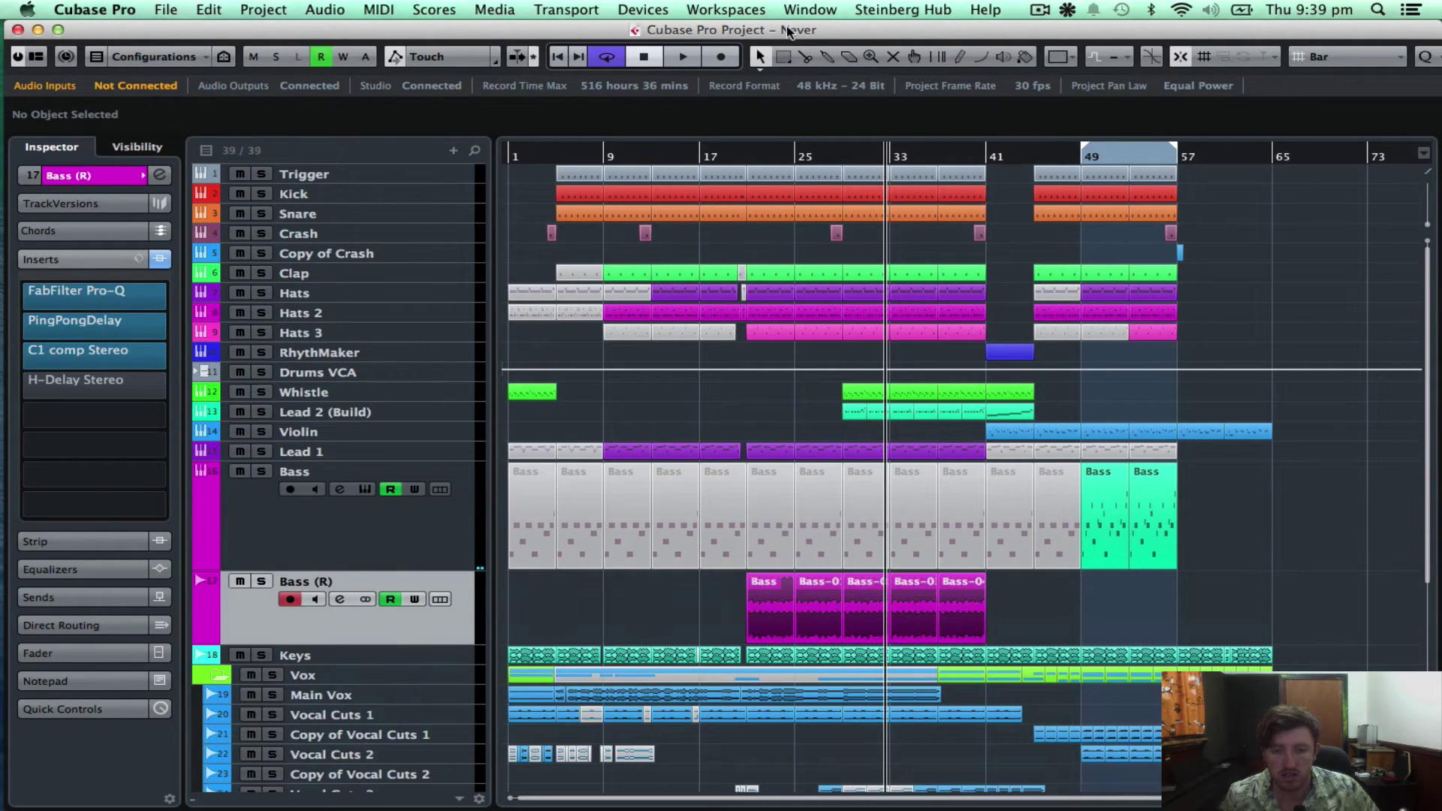
# - Play Bass (R) soloed from bar 20, then stop and unsolo it
pyautogui.click(747, 154)
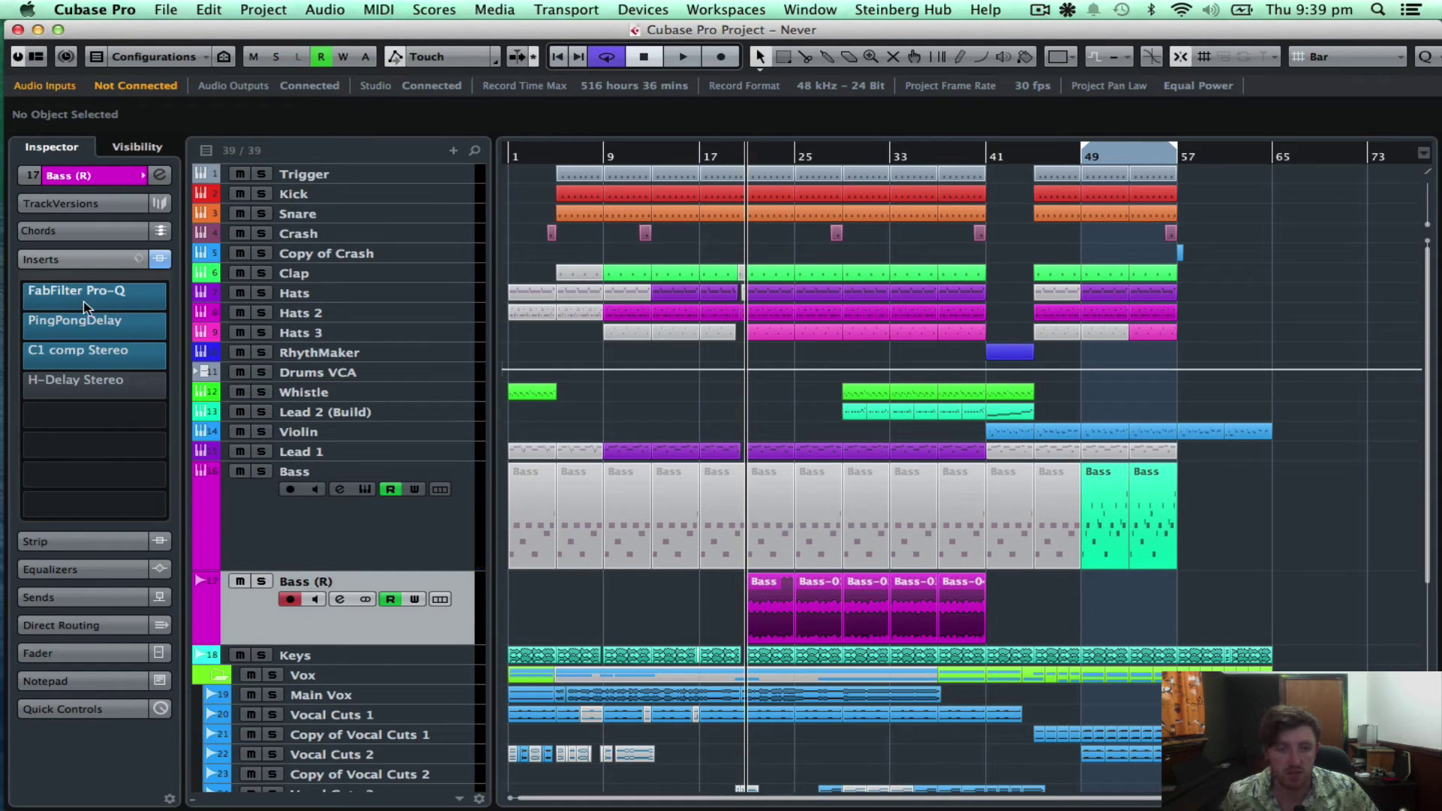
pyautogui.press('space')
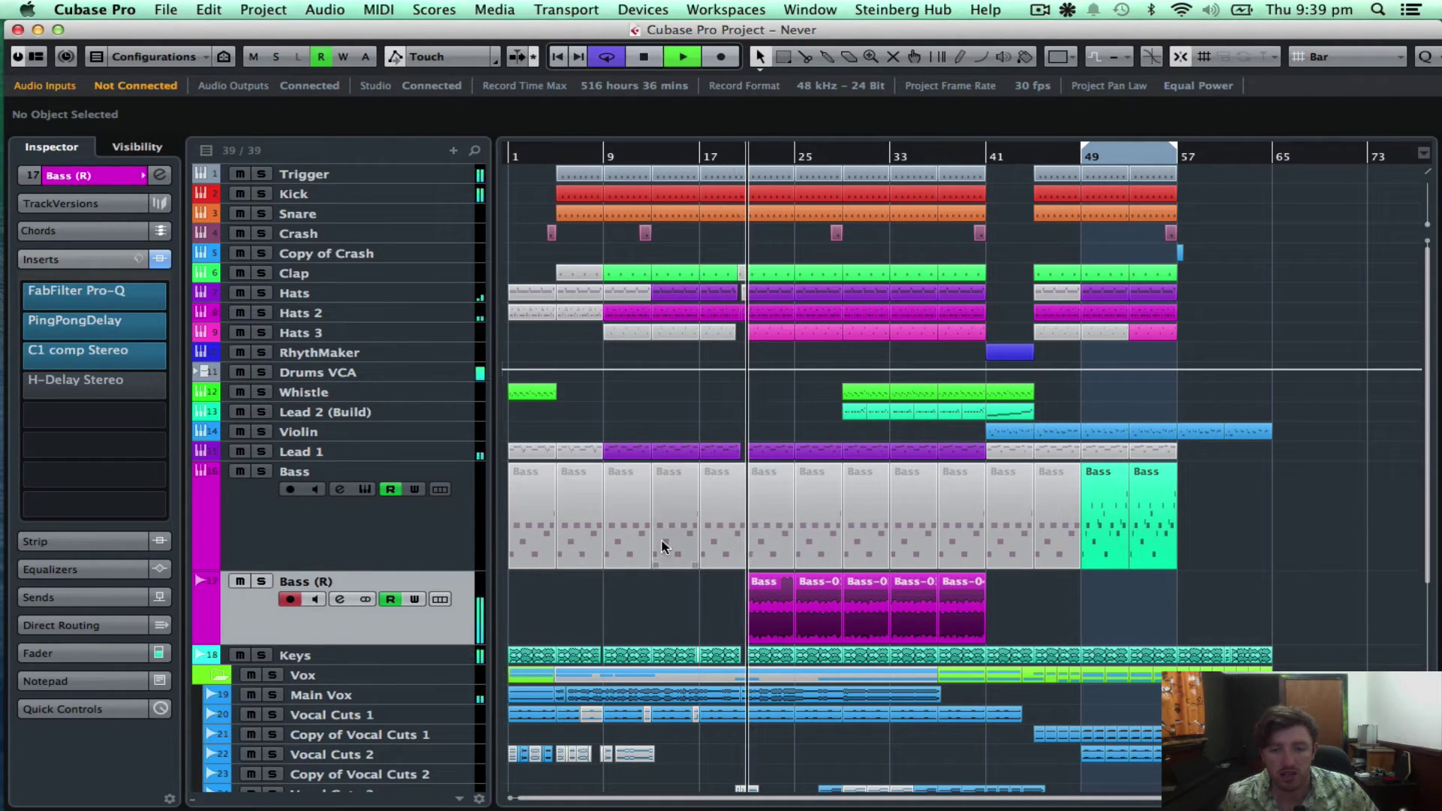
pyautogui.click(262, 582)
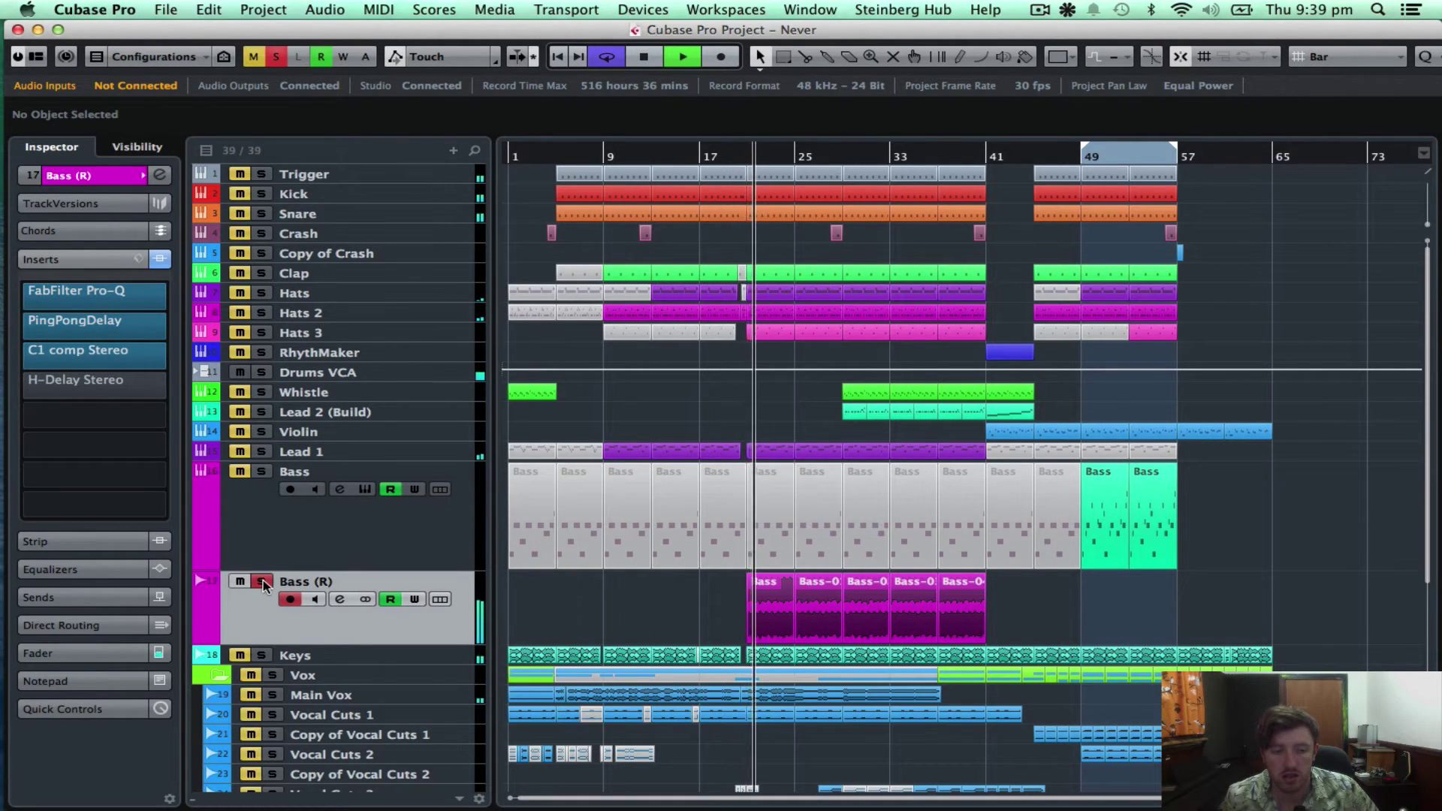
pyautogui.press('space')
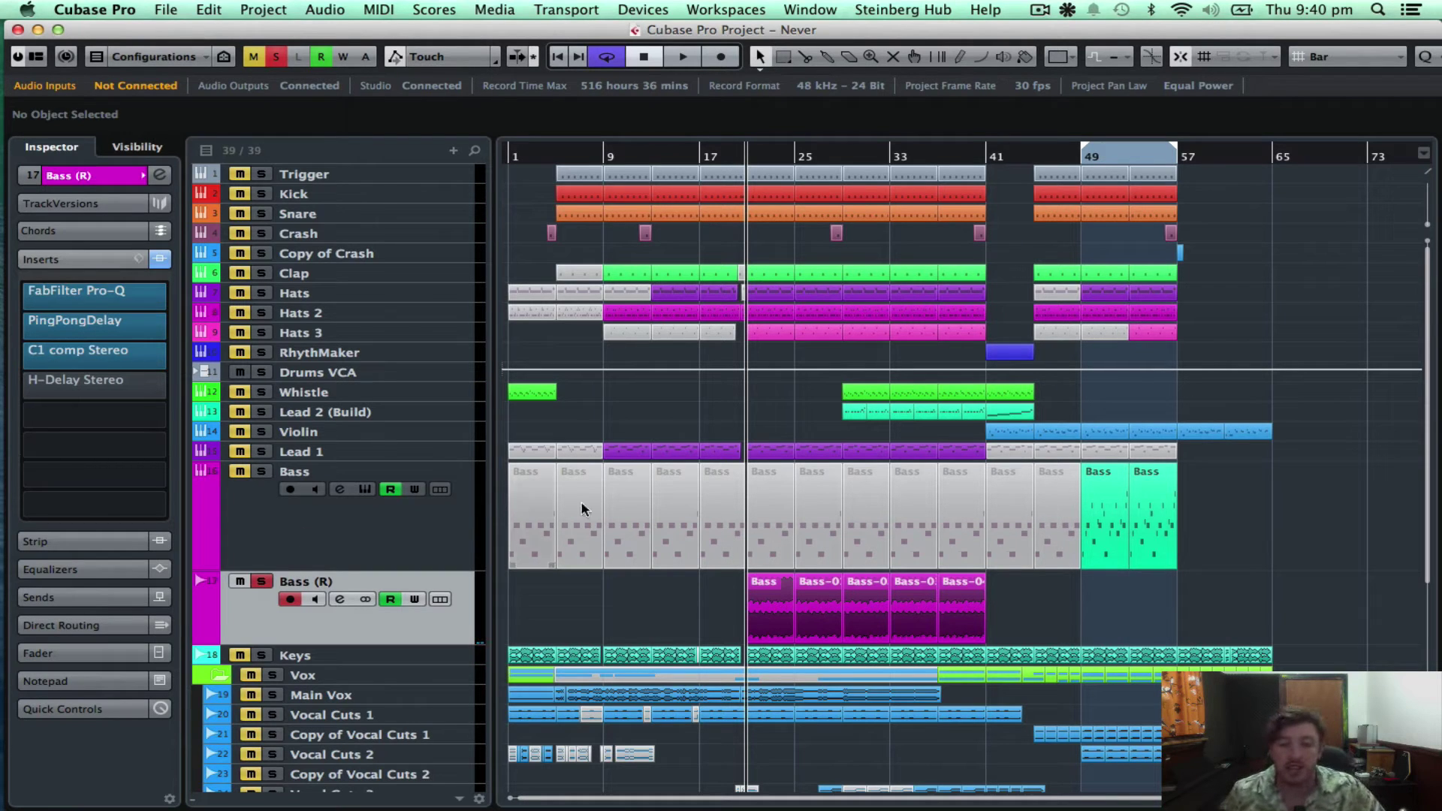
pyautogui.click(268, 586)
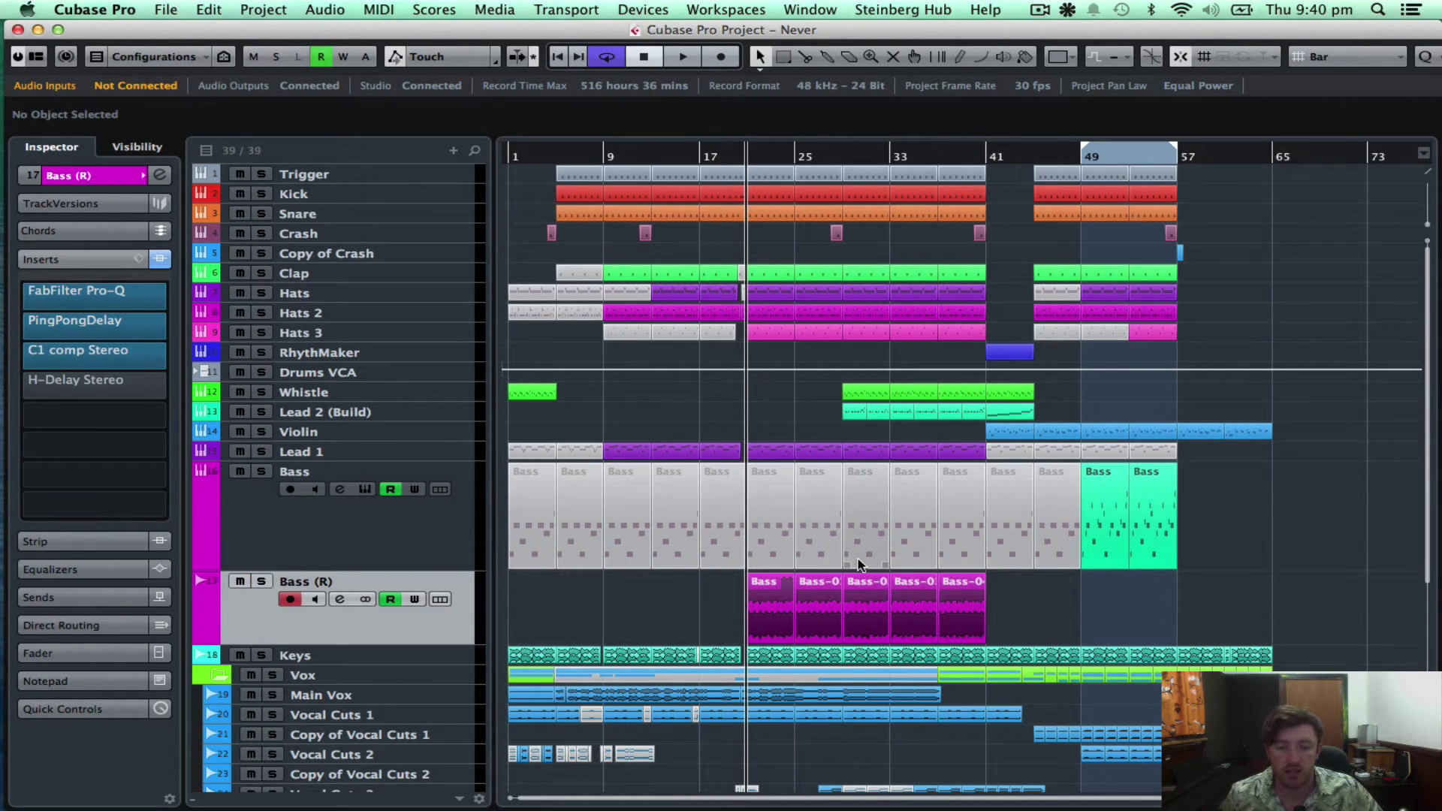
pyautogui.scroll(-3, 875, 563)
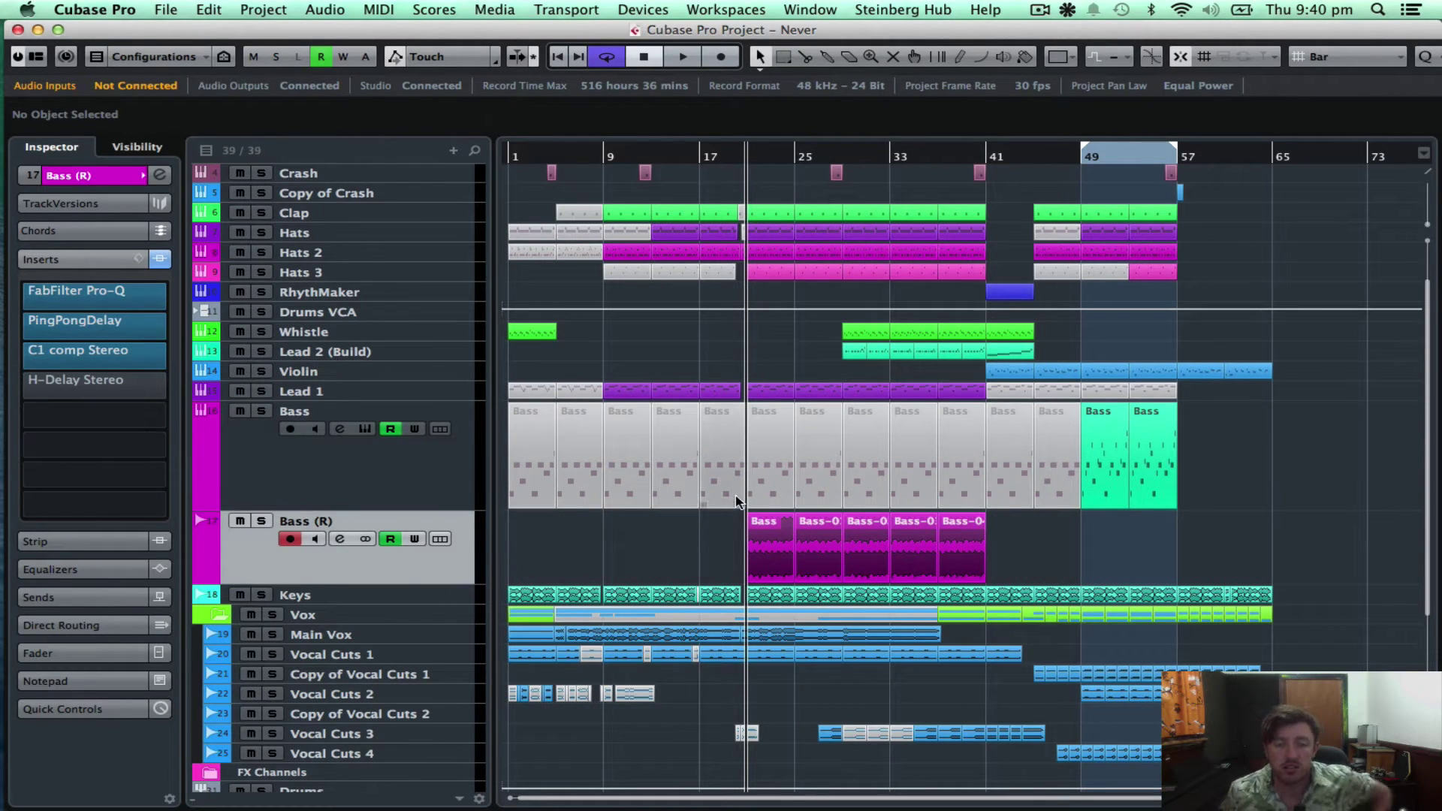
# - Select the two Bass parts at bar 49
pyautogui.click(203, 9)
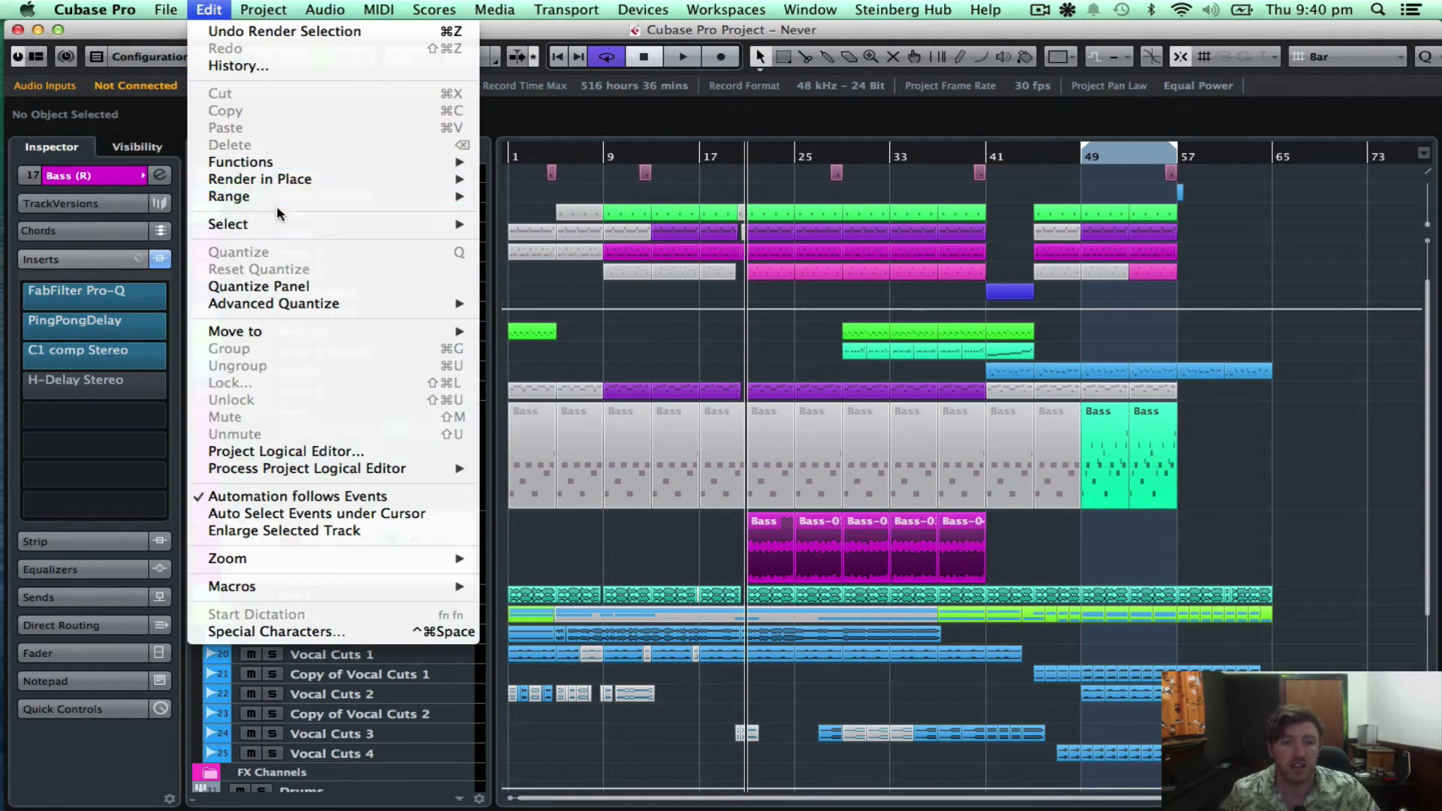
pyautogui.moveTo(268, 301)
pyautogui.click(1253, 451)
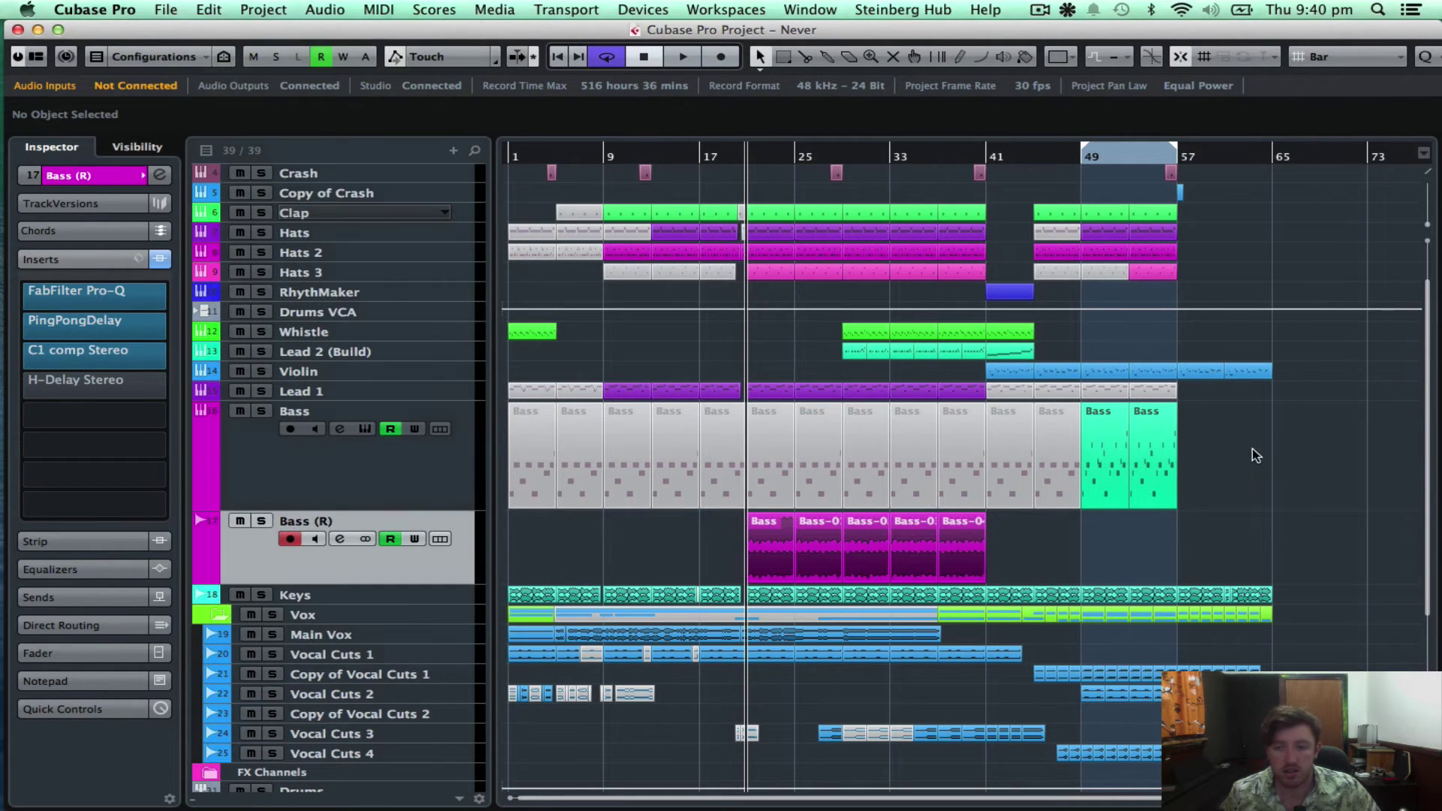
pyautogui.moveTo(1259, 449); pyautogui.dragTo(1117, 505)
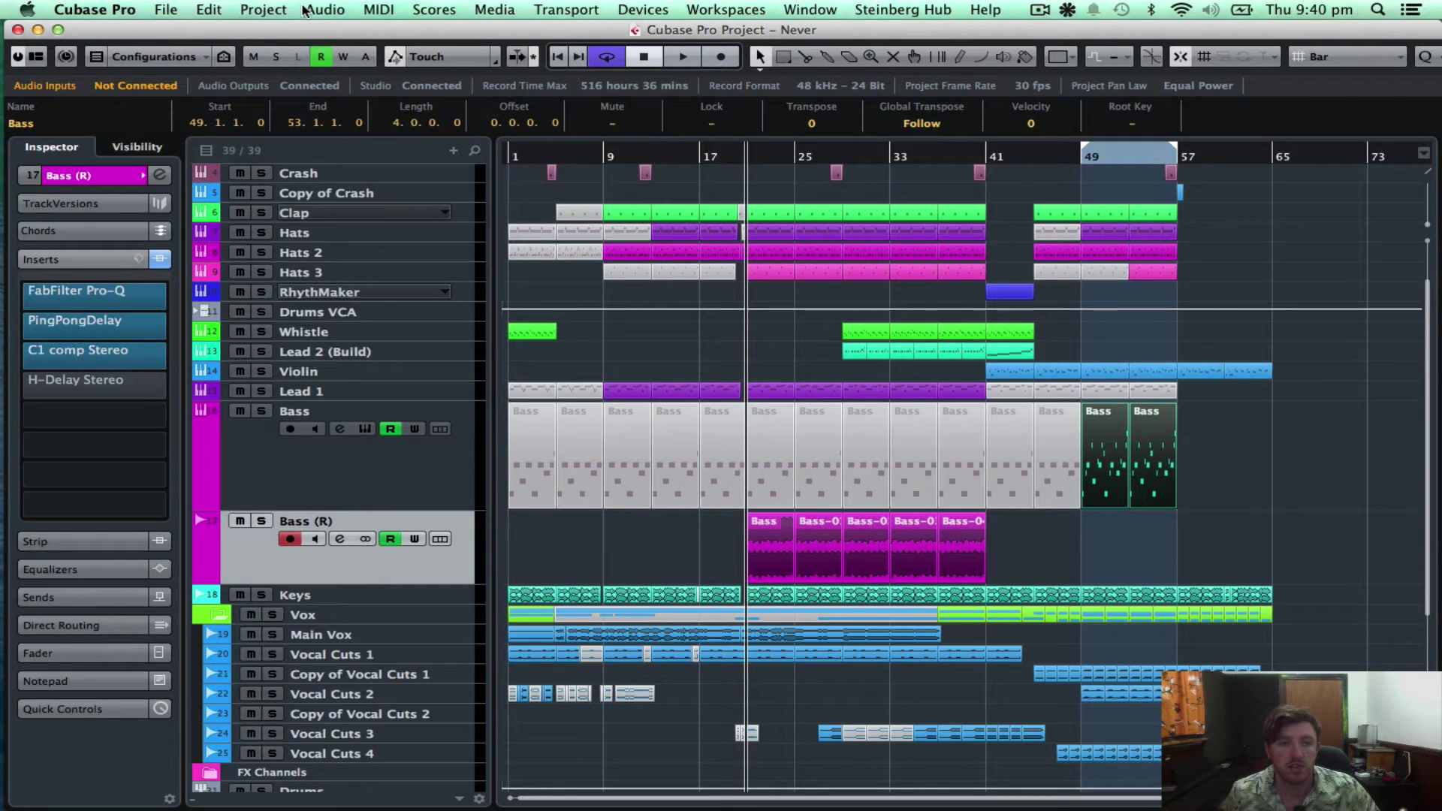
# - Render the selected Bass parts in place with Complete Signal Path via Render Setup
pyautogui.click(216, 10)
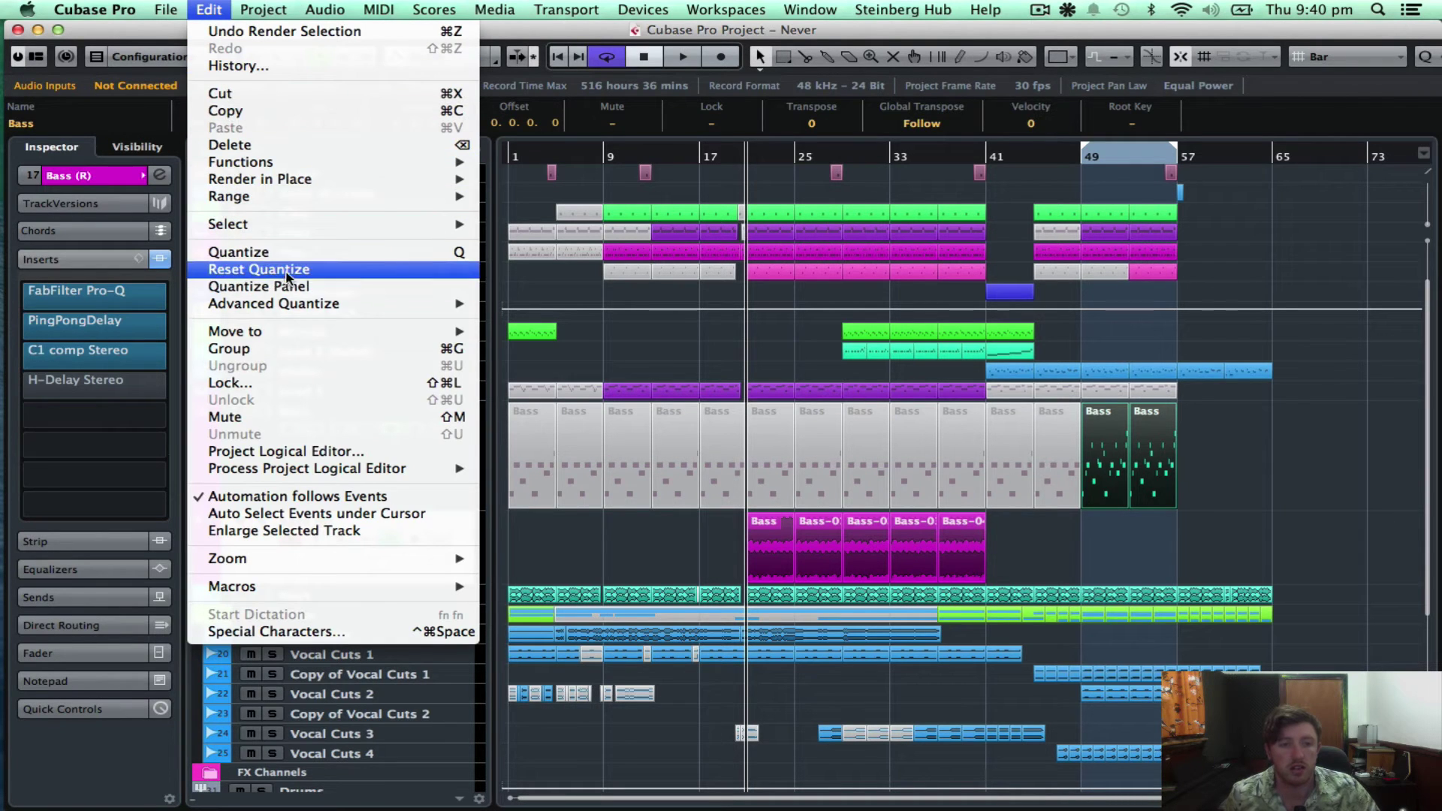
pyautogui.moveTo(378, 183)
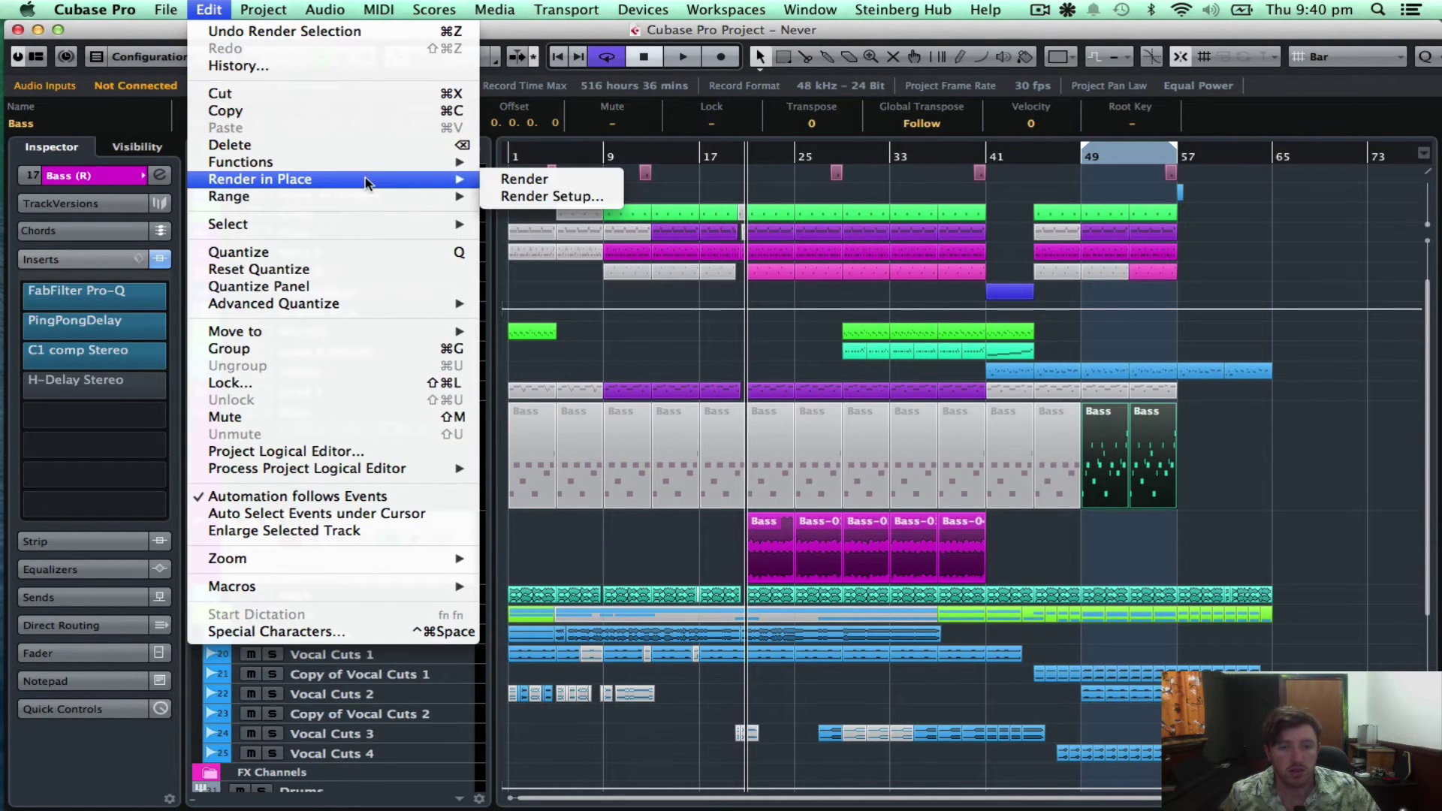
pyautogui.click(552, 196)
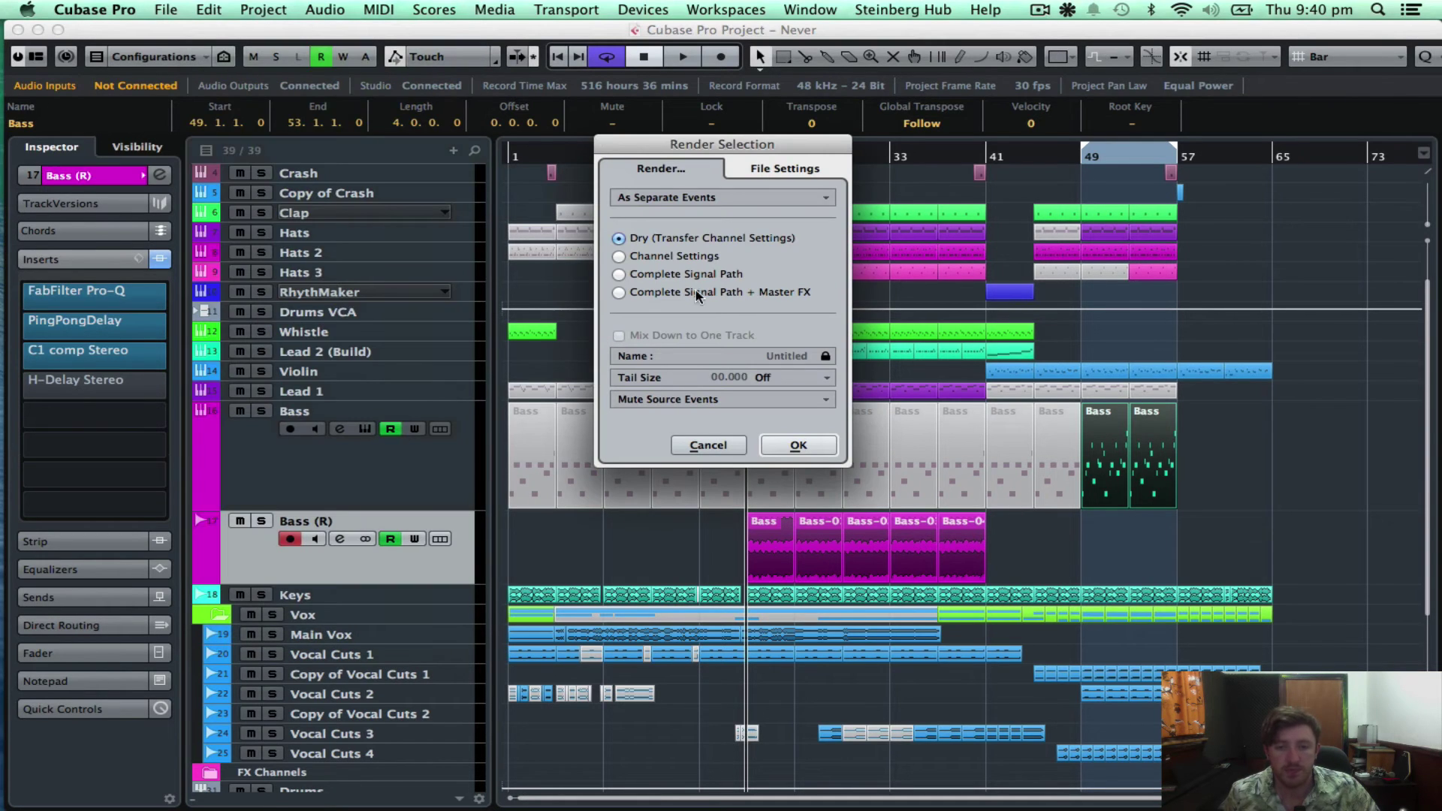
pyautogui.click(661, 275)
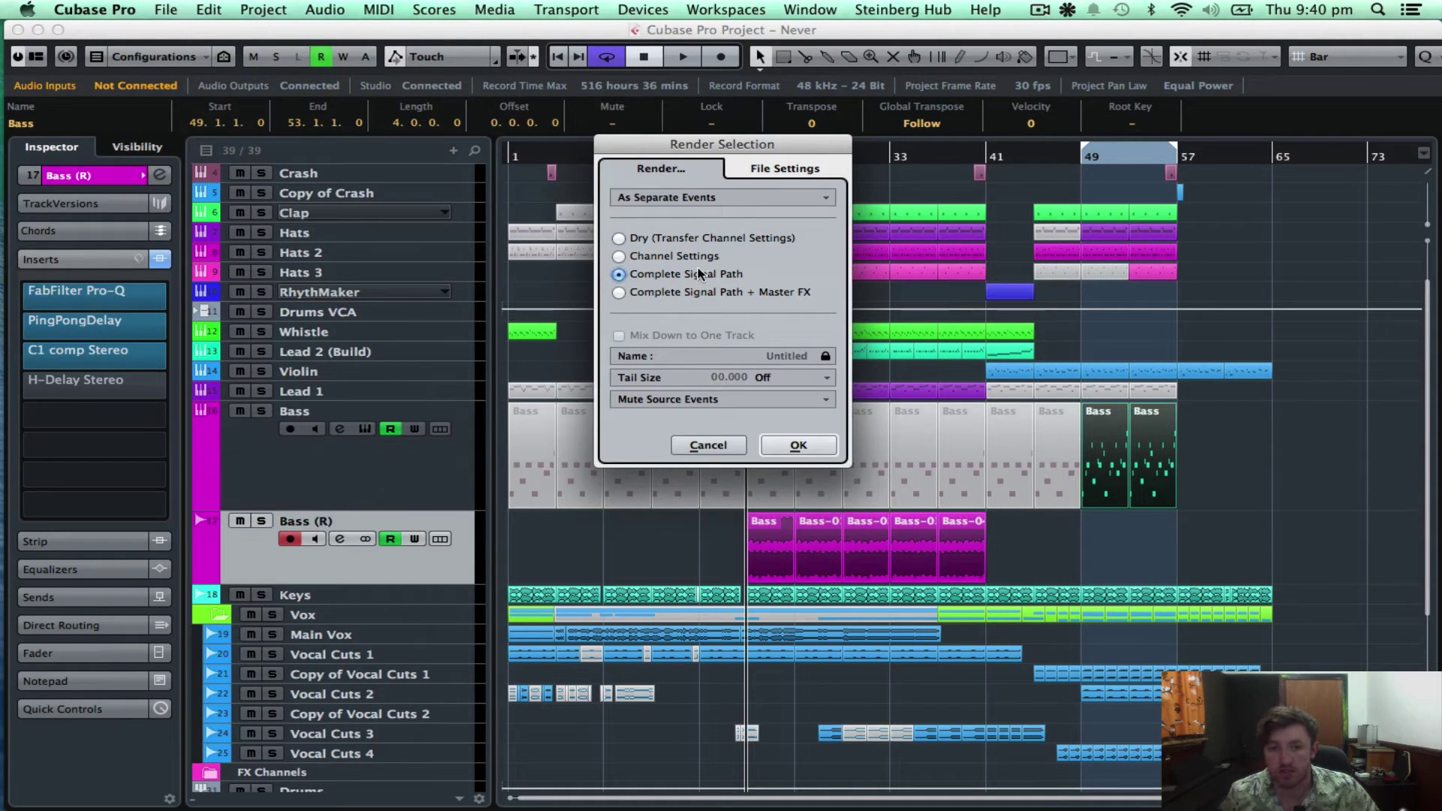
pyautogui.click(774, 446)
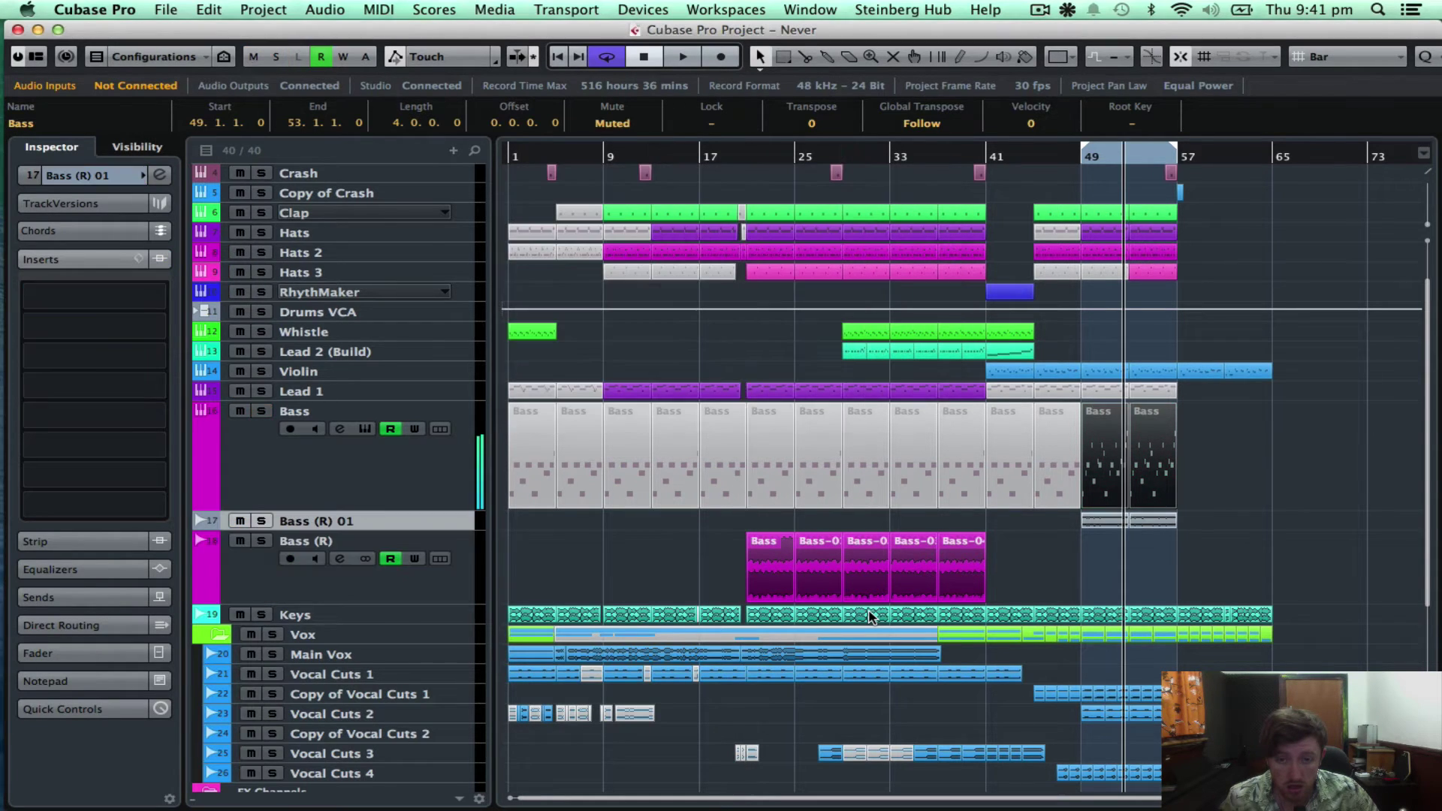
# - Clear the selection, select and expand Bass (R) 01, and zoom in on its rendered events
pyautogui.click(1113, 541)
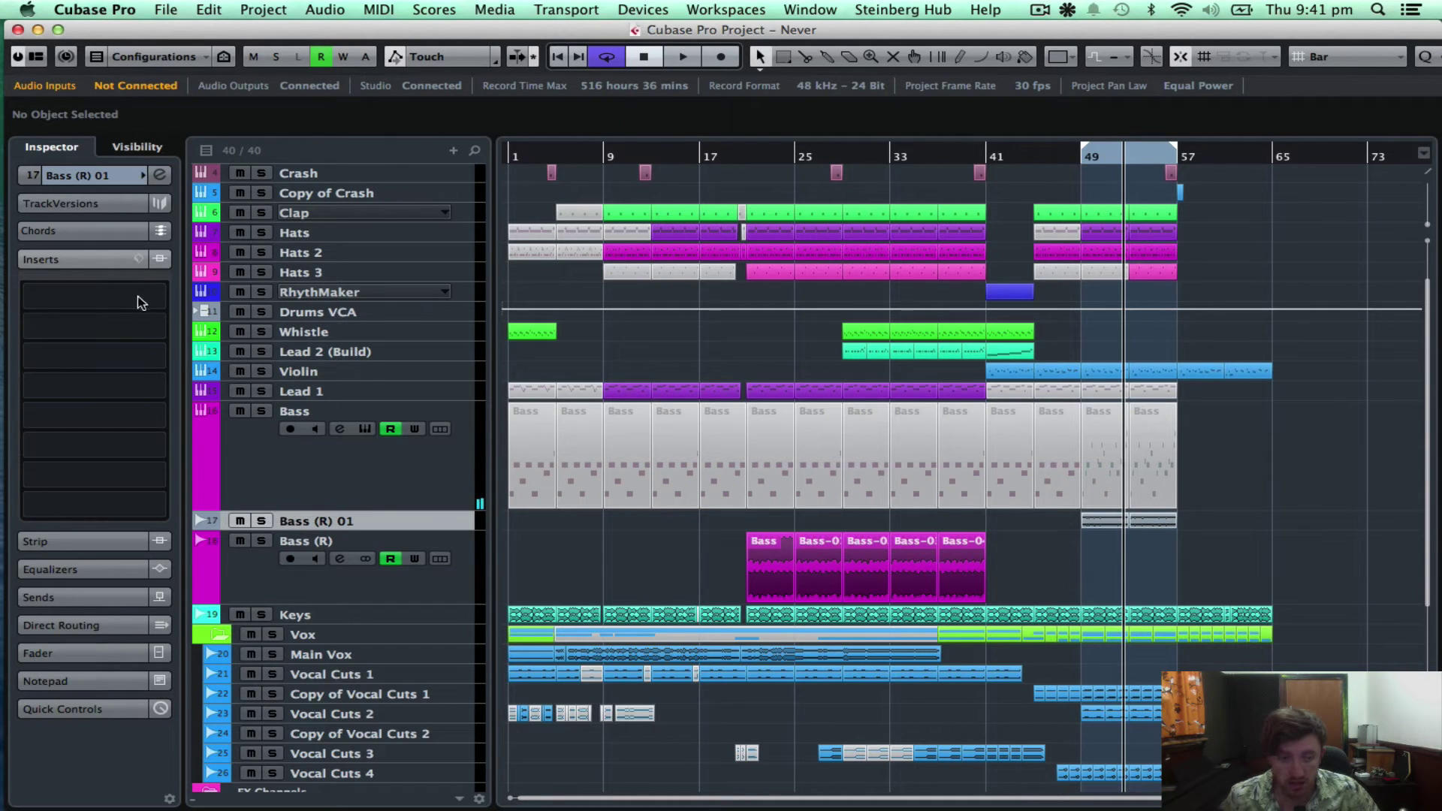
pyautogui.click(319, 537)
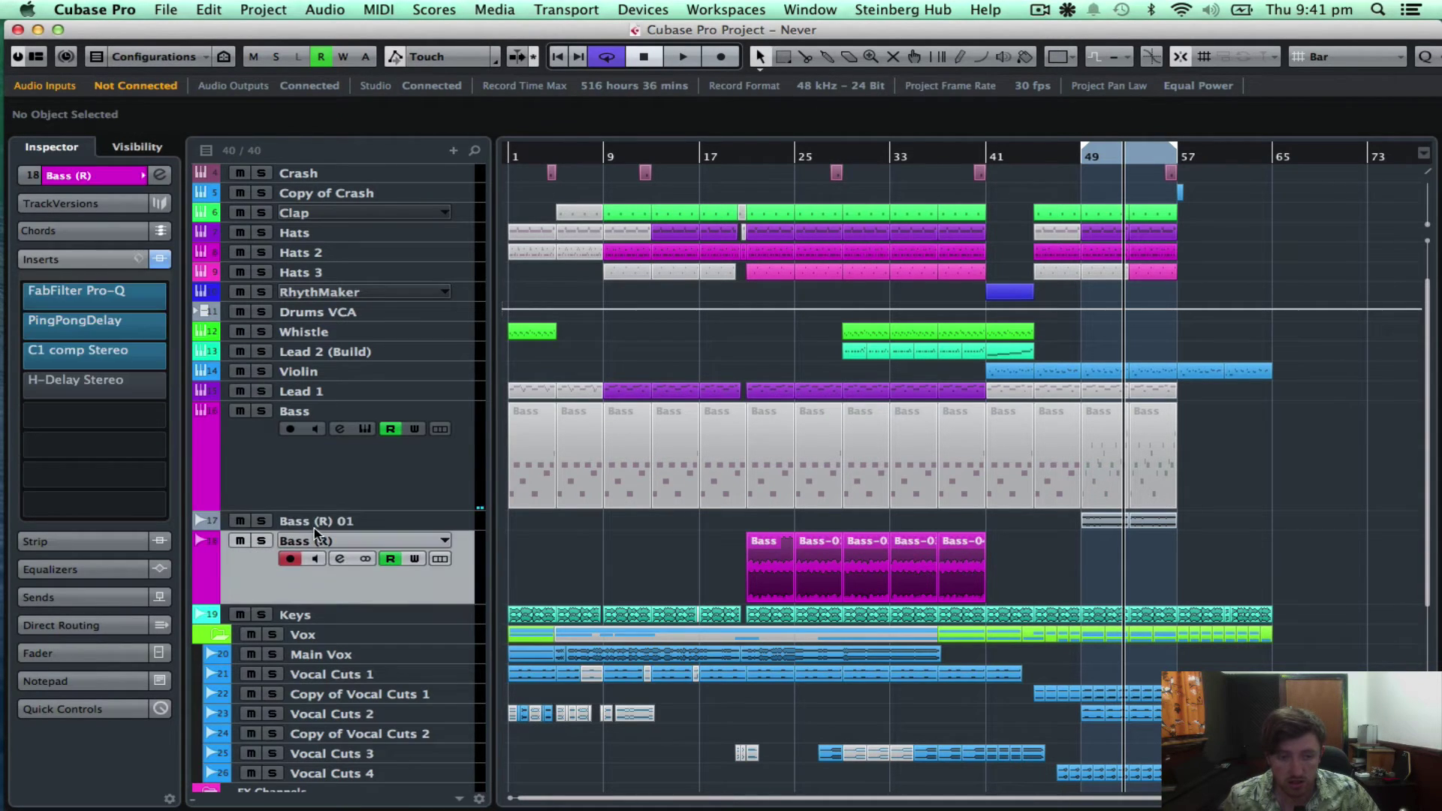
pyautogui.click(319, 522)
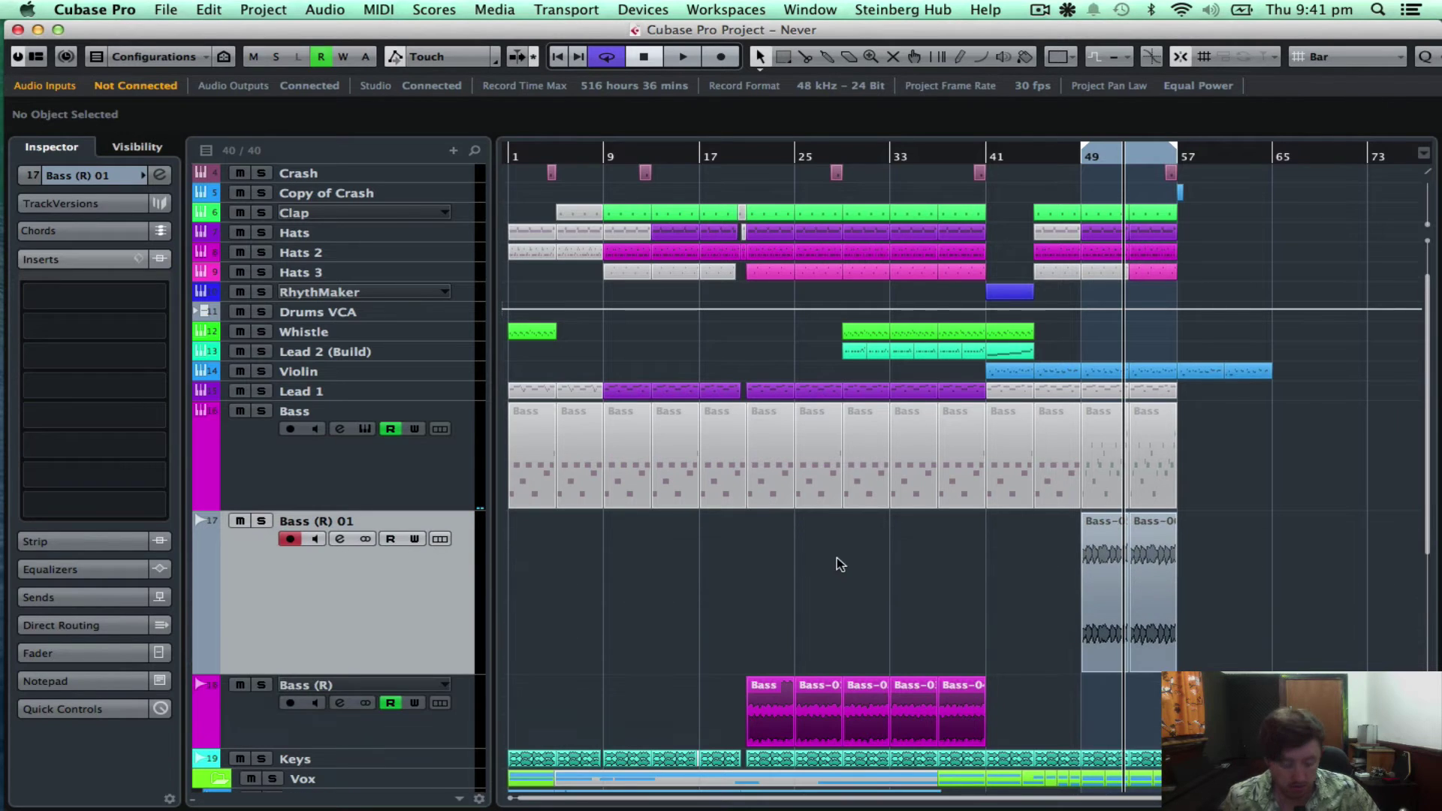
pyautogui.press('h')
pyautogui.press('h')
pyautogui.press('h')
pyautogui.press('h')
pyautogui.press('h')
pyautogui.press('h')
pyautogui.press('h')
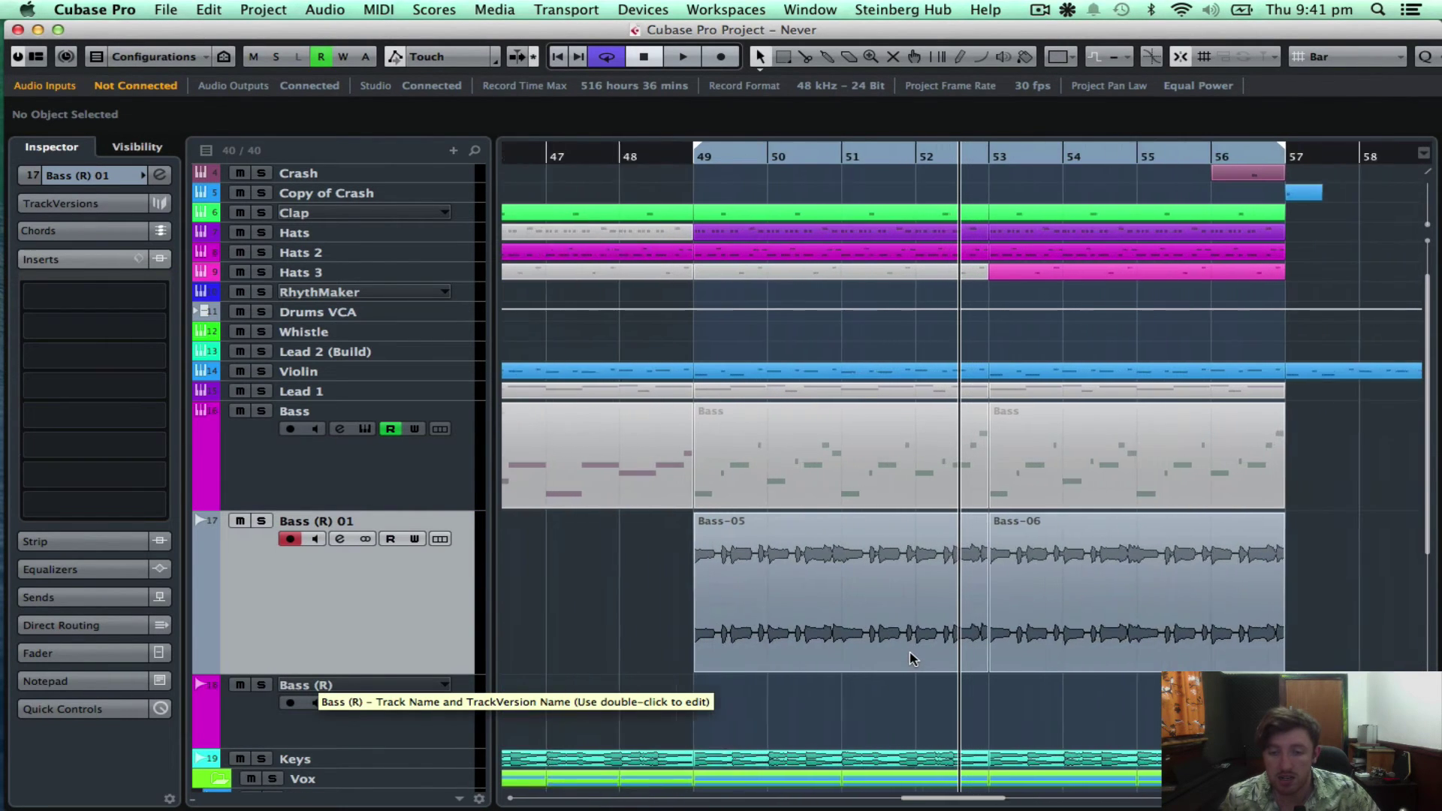
# - Play from bar 49 with Bass (R) 01 soloed briefly, then stop and zoom back out
pyautogui.click(634, 161)
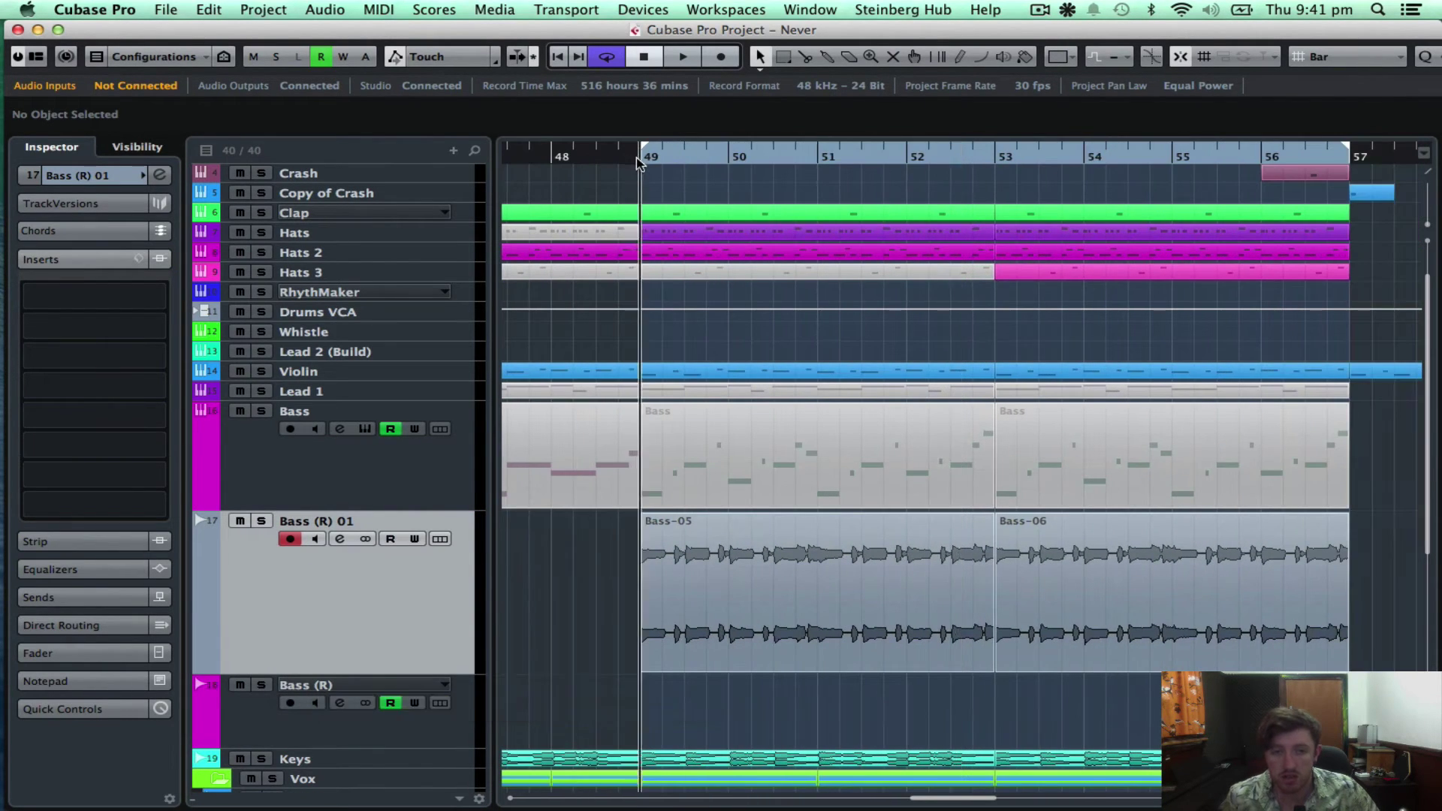
pyautogui.press('space')
pyautogui.click(262, 518)
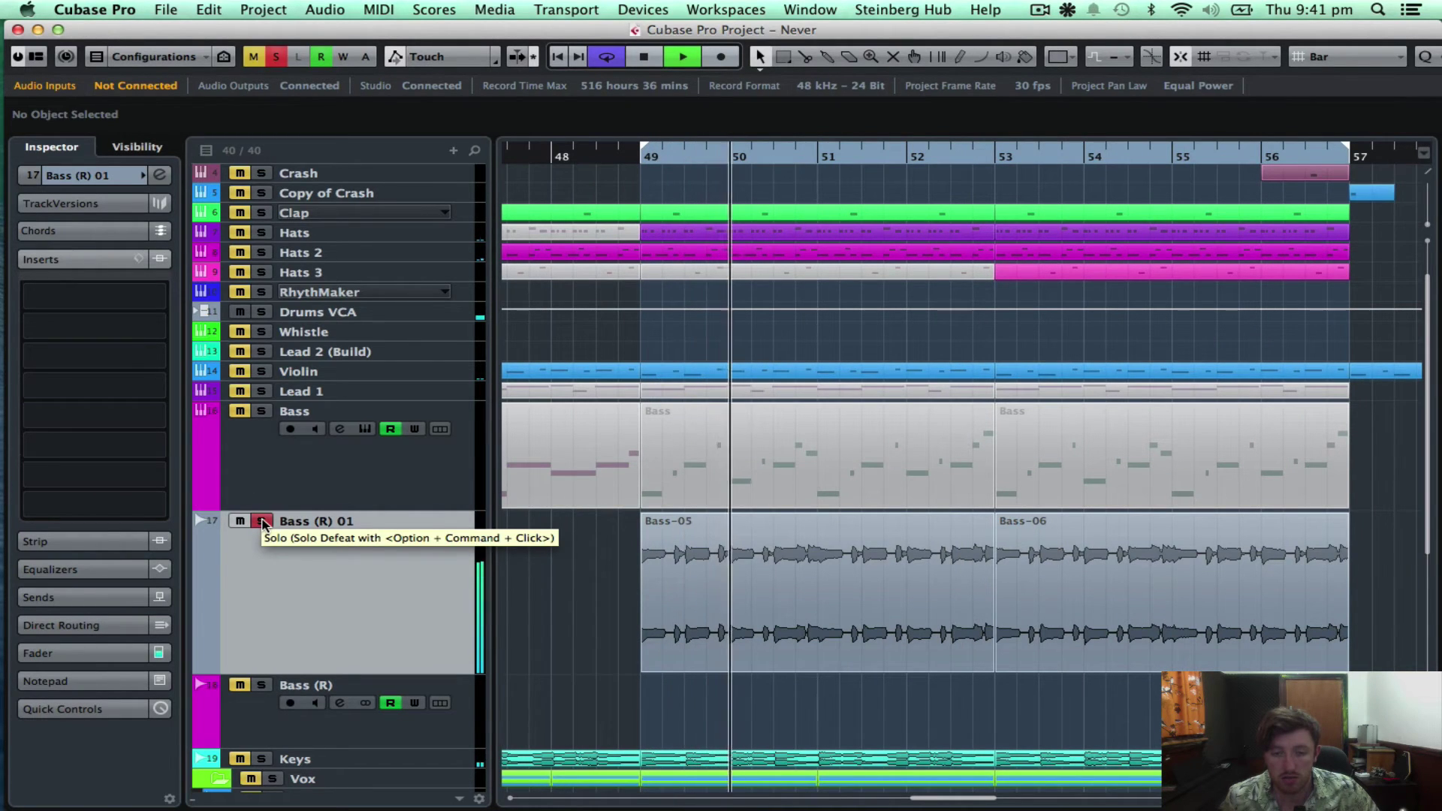
pyautogui.click(261, 521)
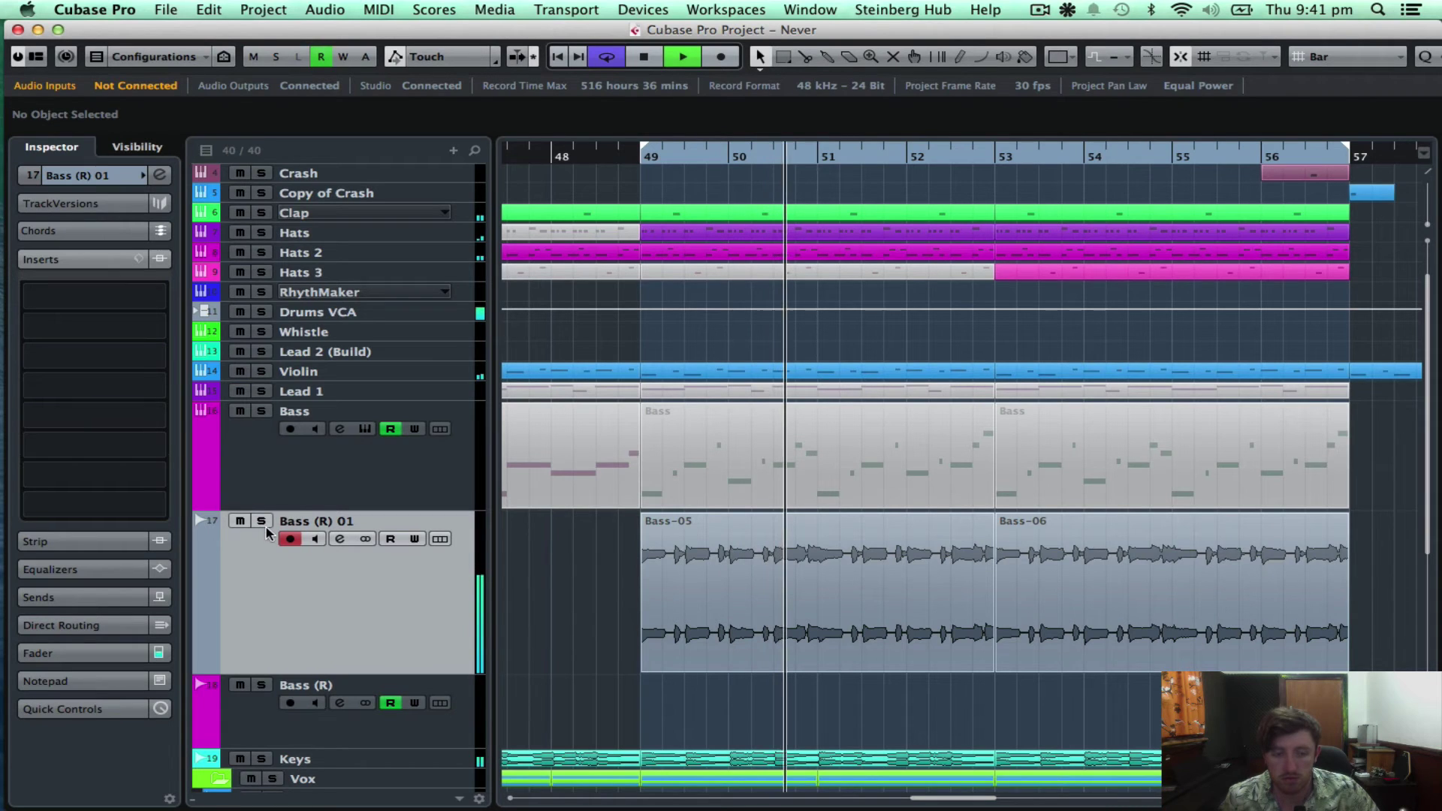
pyautogui.press('space')
pyautogui.press('g')
pyautogui.press('g')
pyautogui.press('g')
pyautogui.press('g')
pyautogui.press('g')
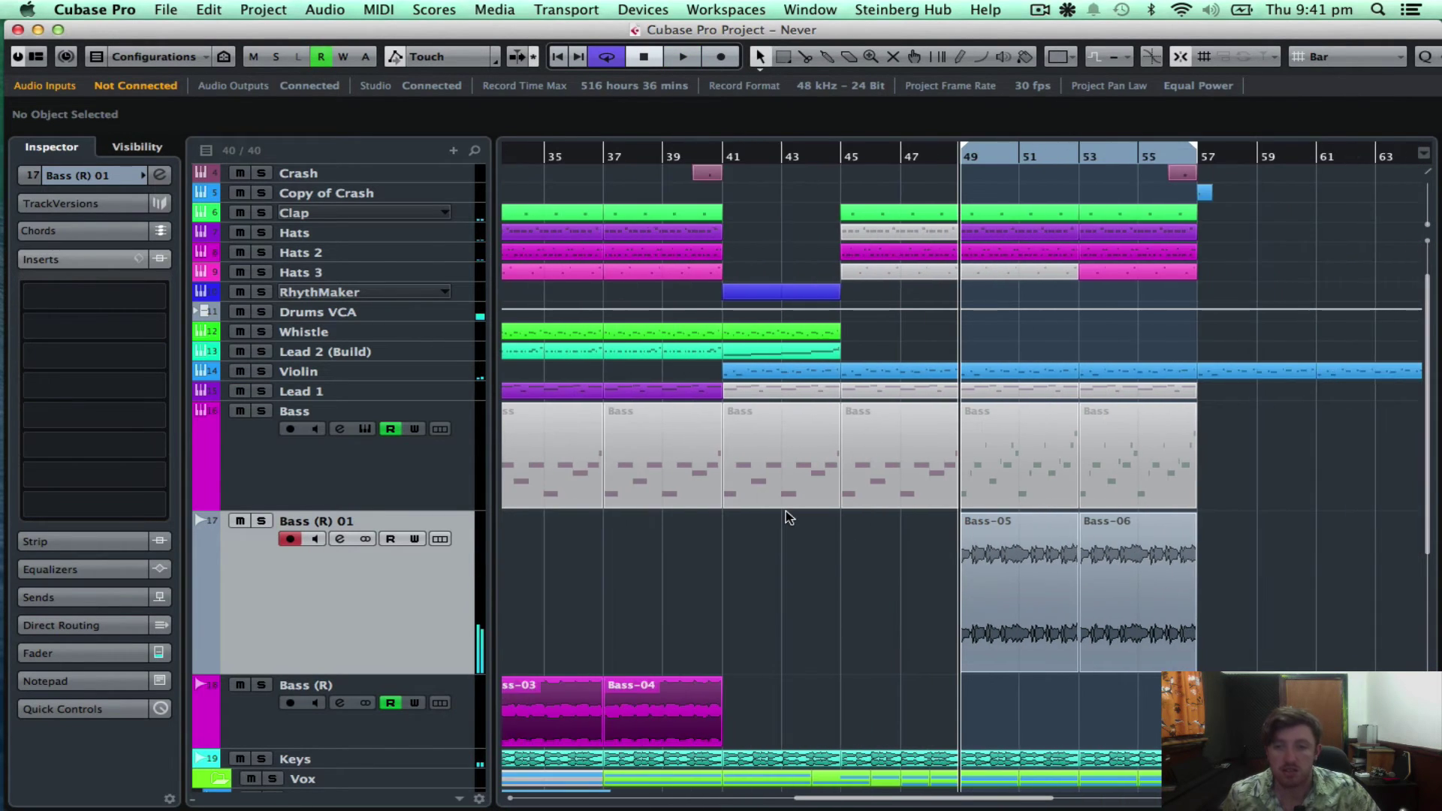
pyautogui.scroll(-5, 786, 511)
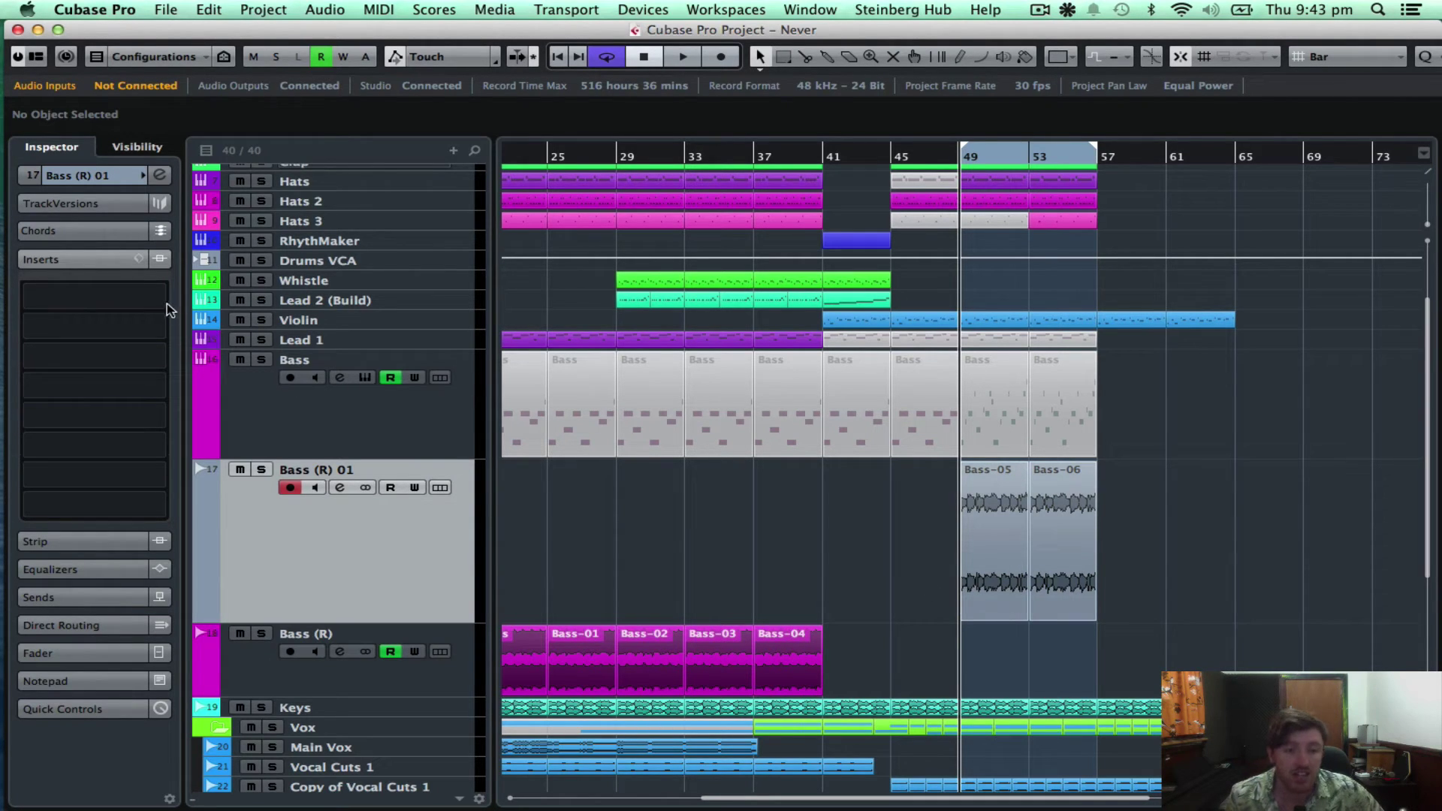
# - Browse the plug-in list for Bass (R) 01's first insert slot and close it without adding an effect
pyautogui.moveTo(160, 294)
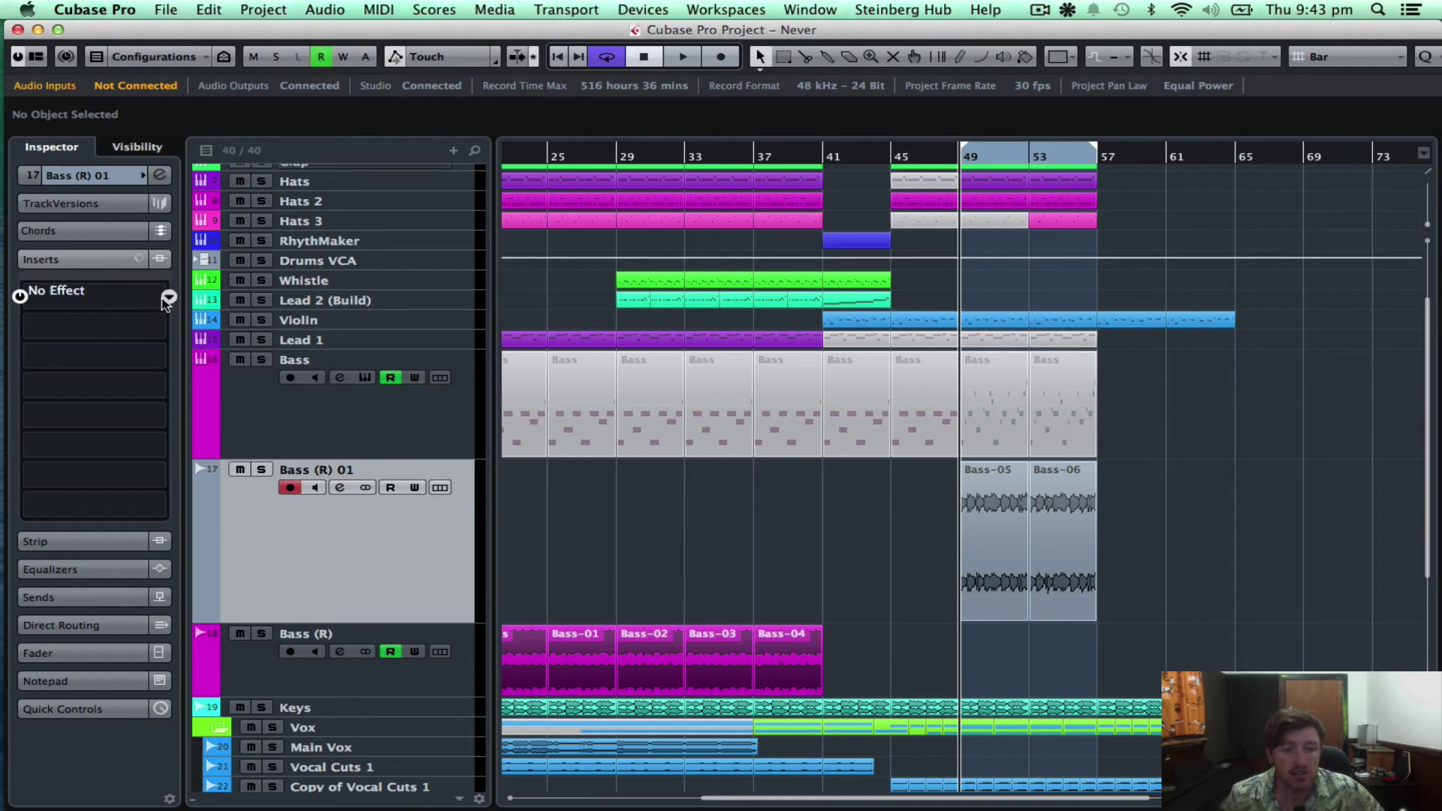
pyautogui.click(163, 299)
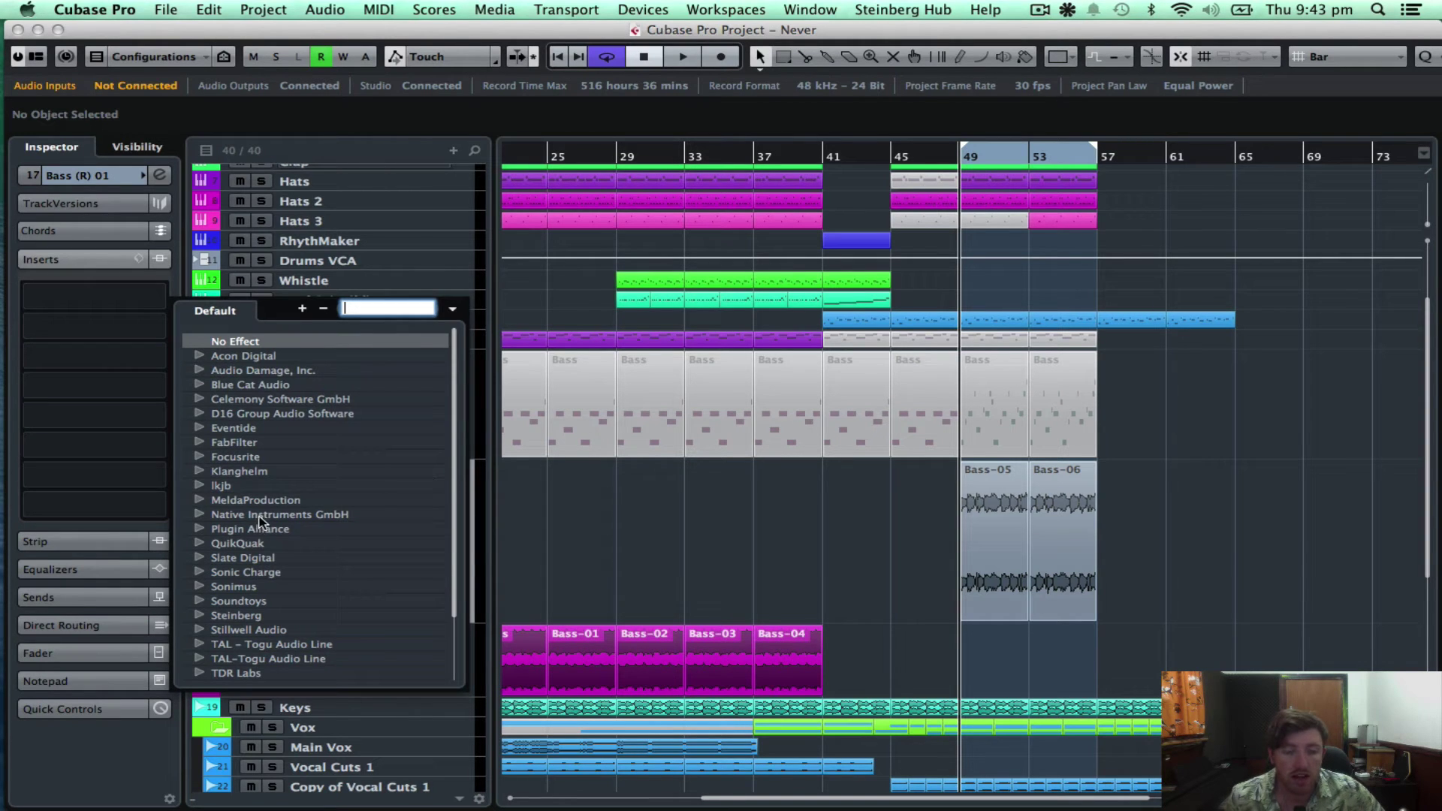
pyautogui.scroll(-3, 263, 522)
pyautogui.scroll(3, 328, 467)
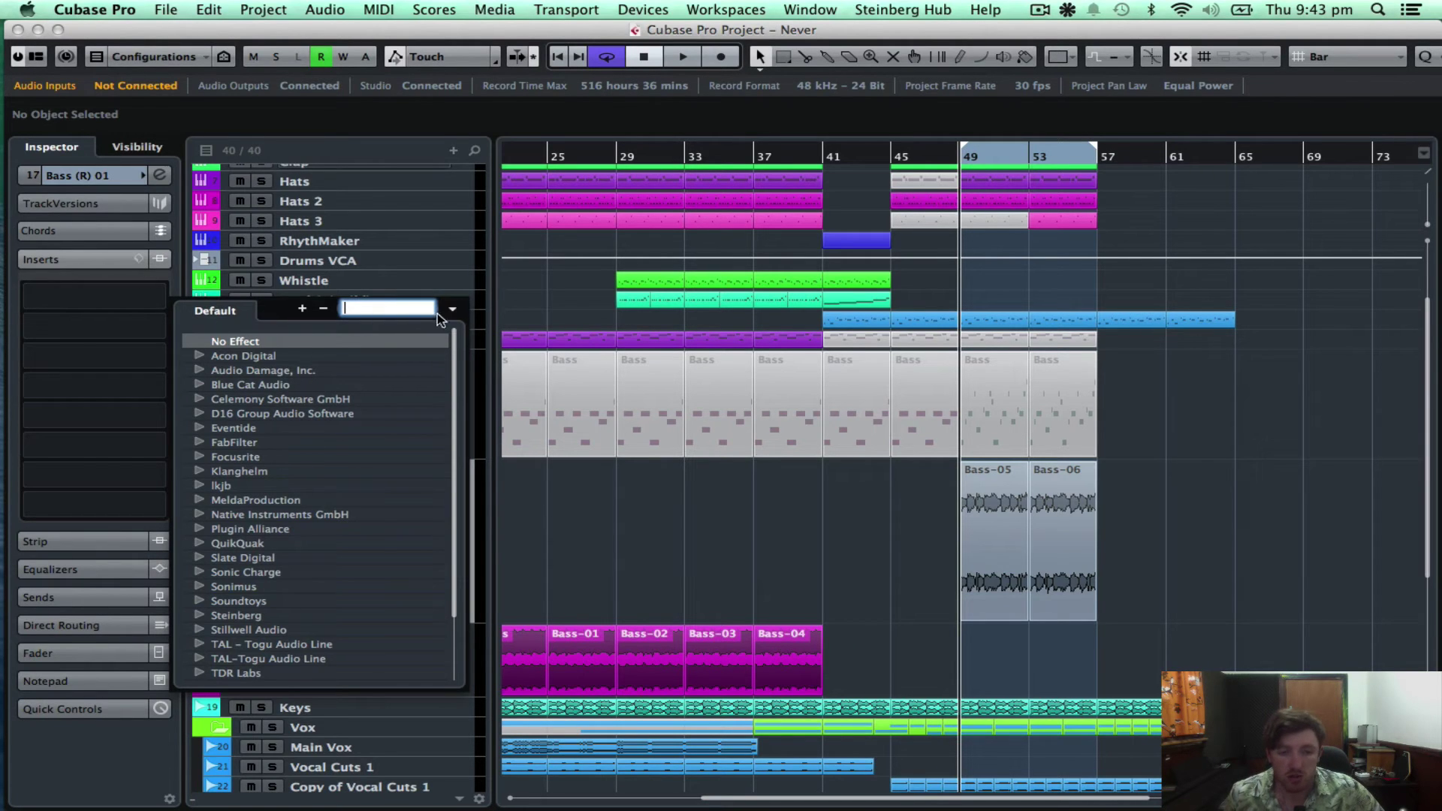
pyautogui.click(1213, 520)
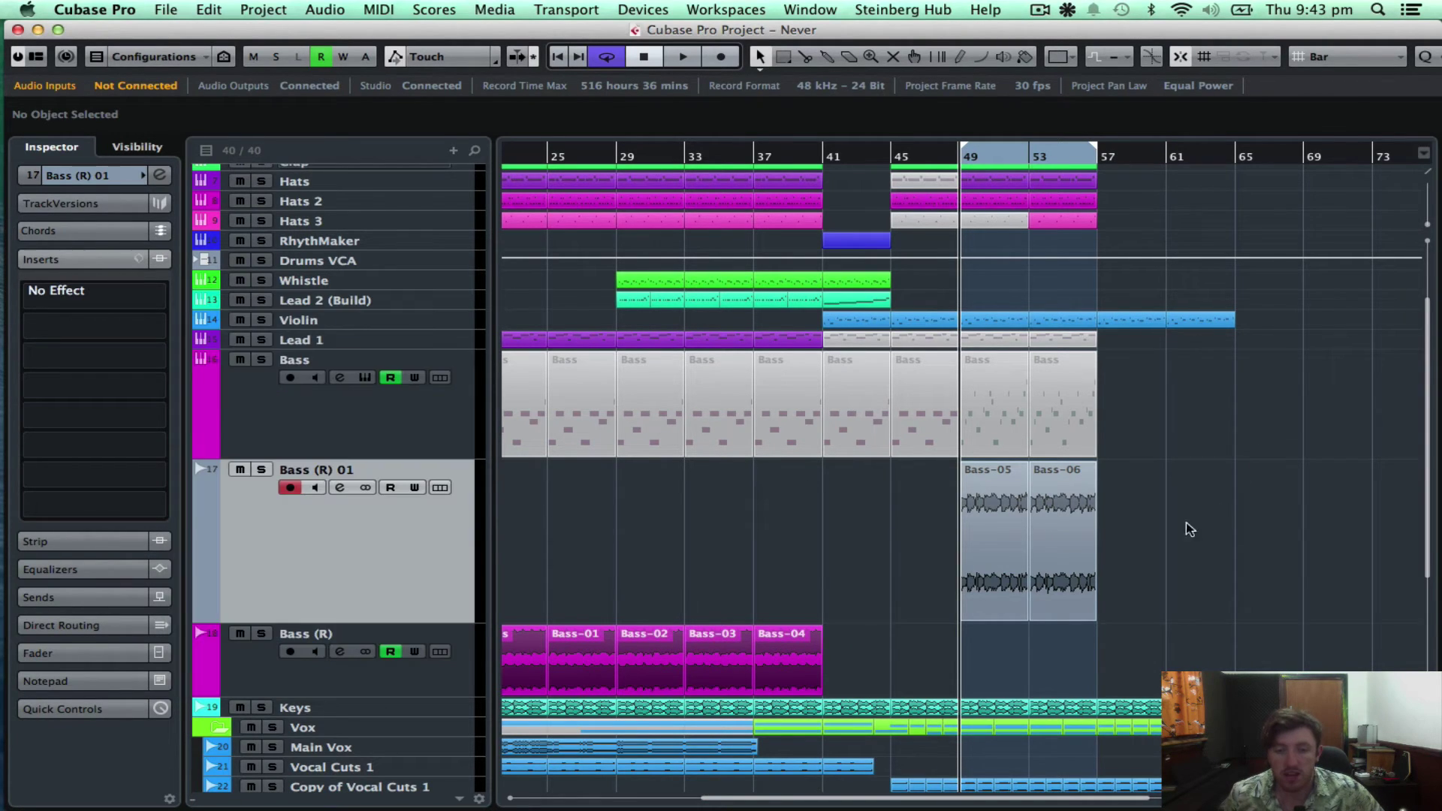
pyautogui.click(725, 9)
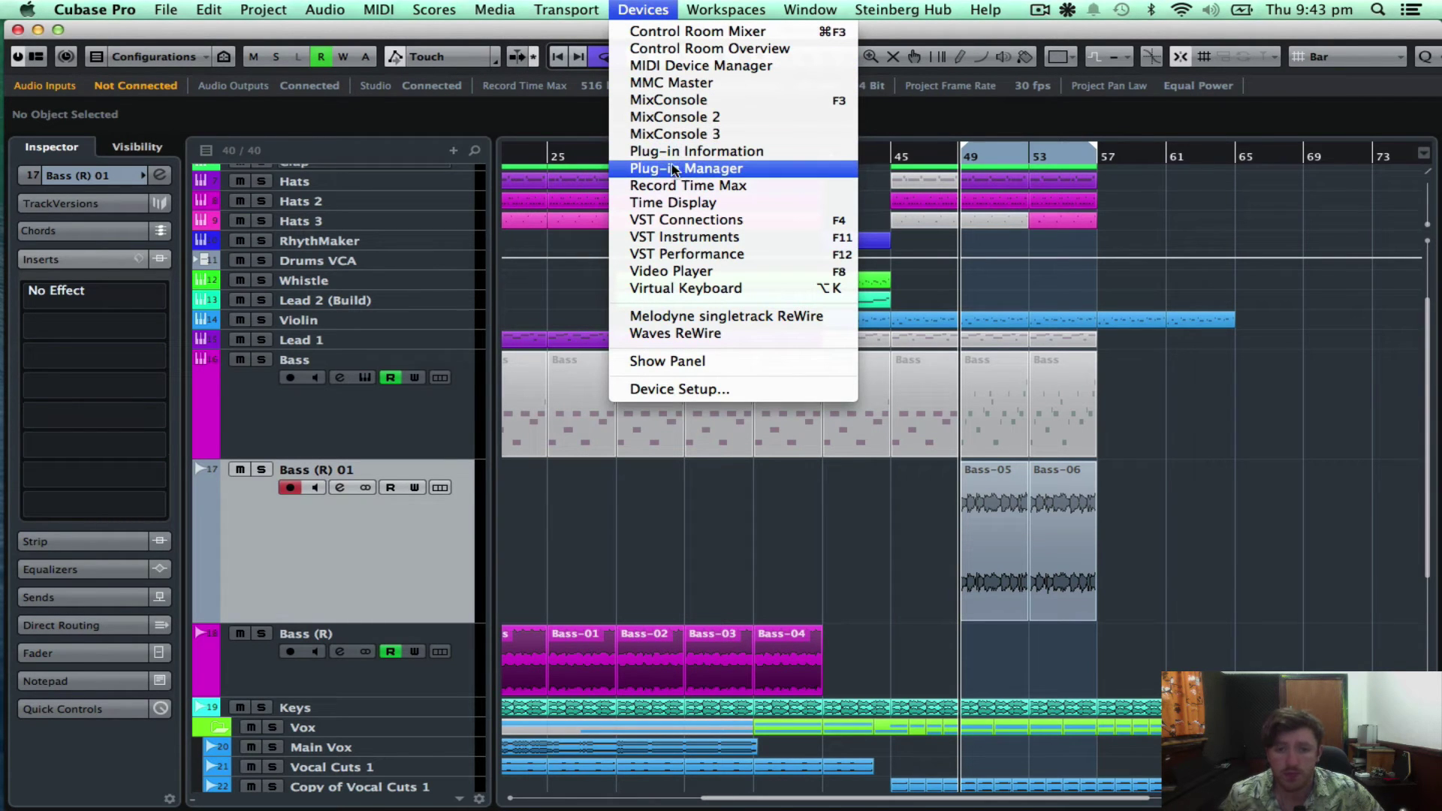
# - In the Plug-in Manager, create a new empty collection named 'Favs'
pyautogui.click(684, 172)
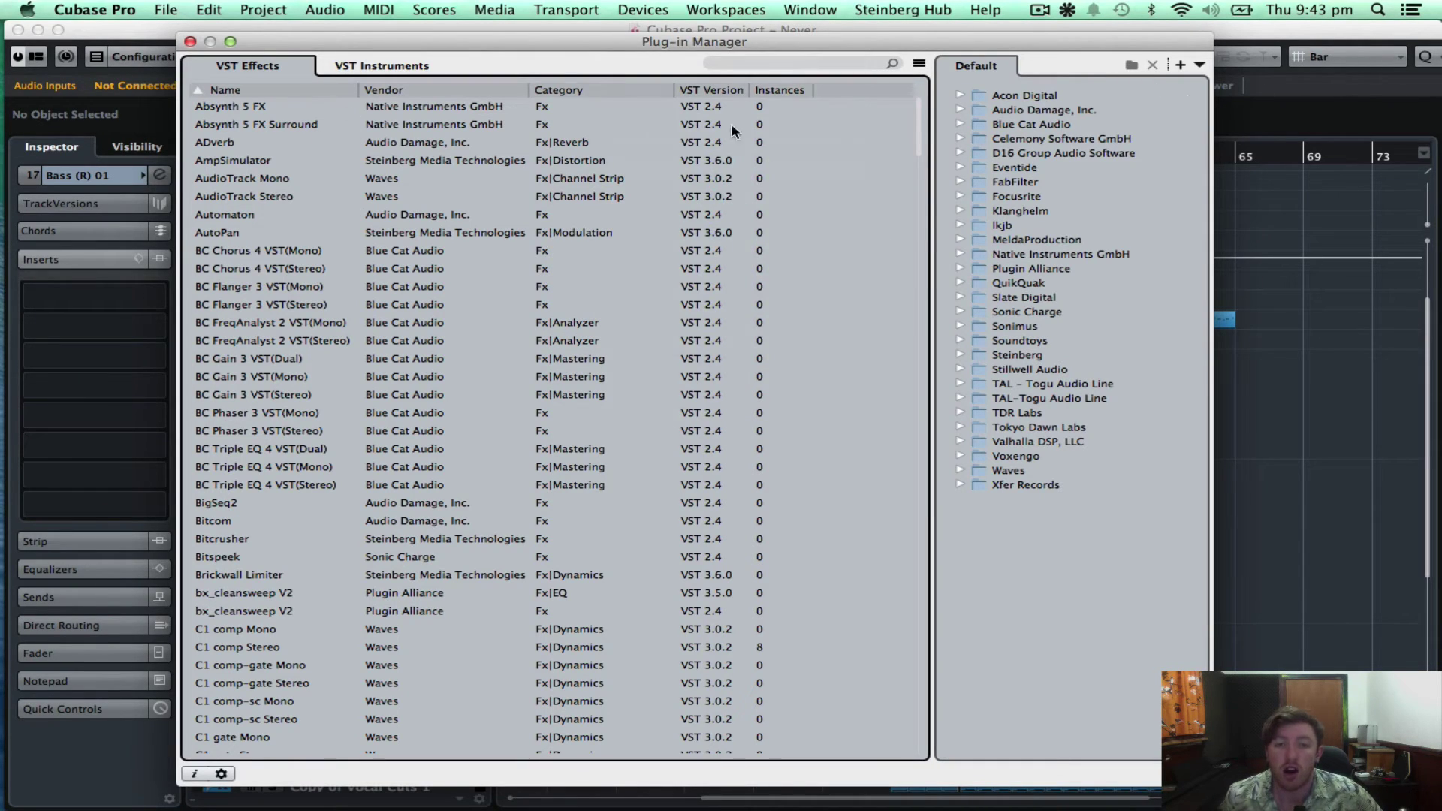
pyautogui.click(1181, 66)
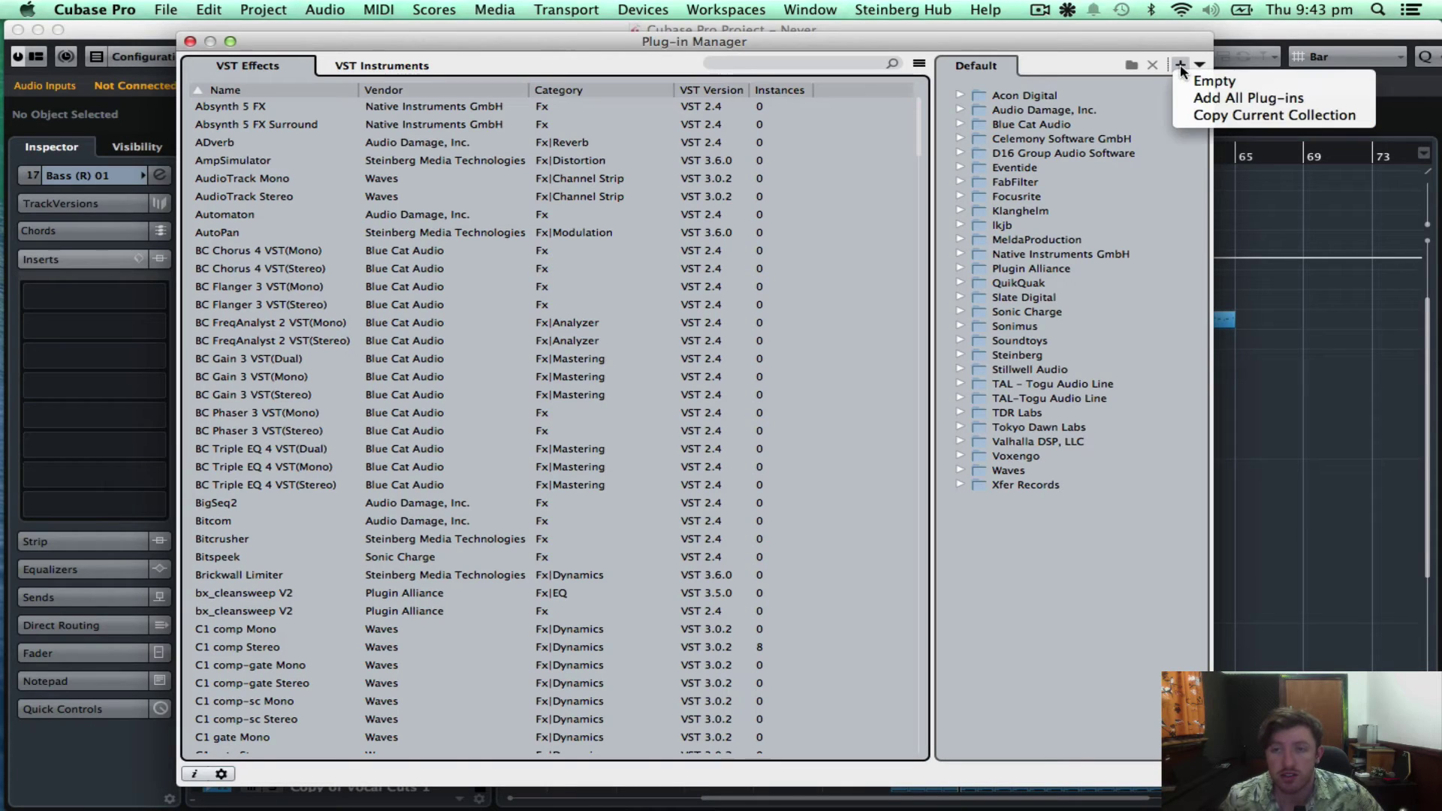
pyautogui.click(1252, 83)
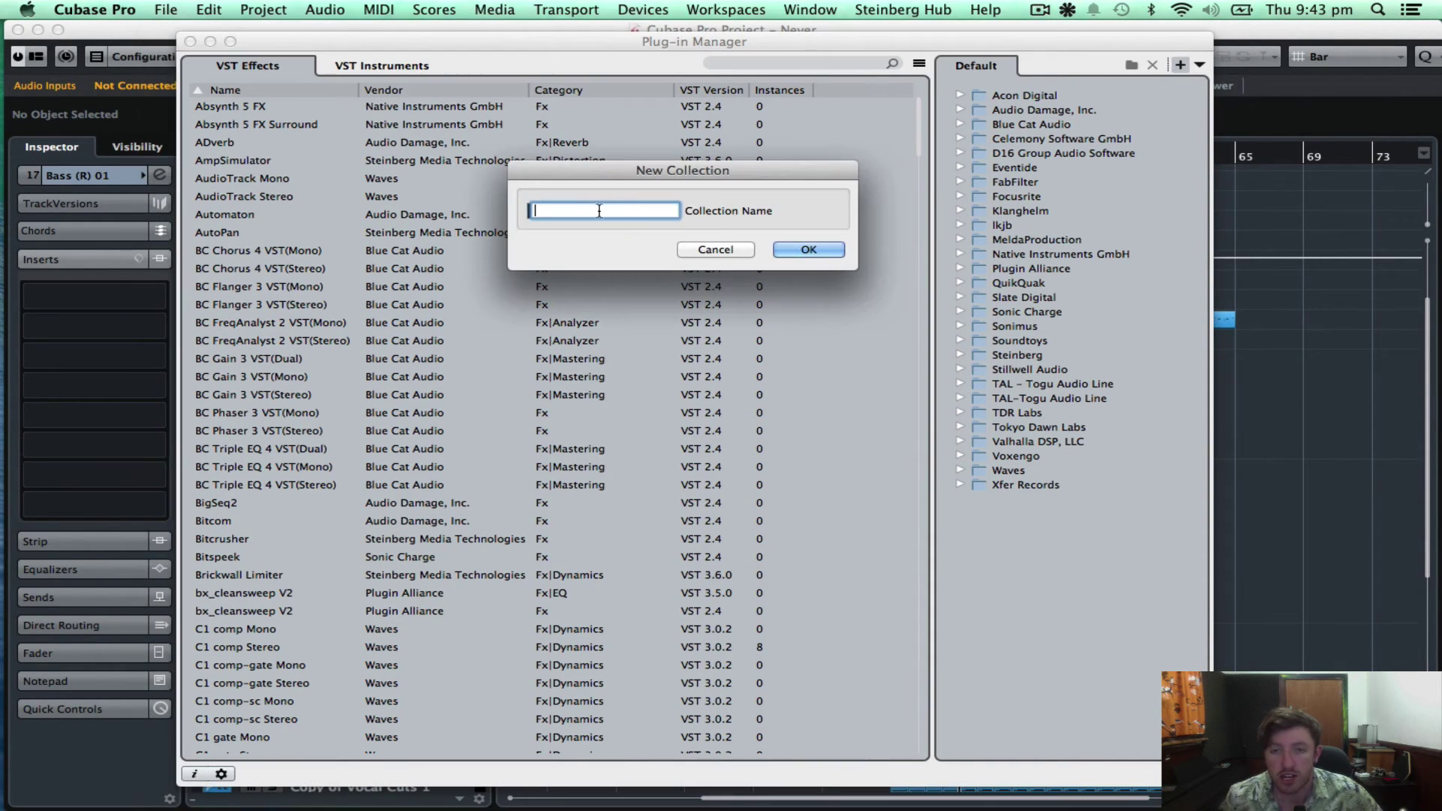
pyautogui.write('Favs')
pyautogui.click(793, 248)
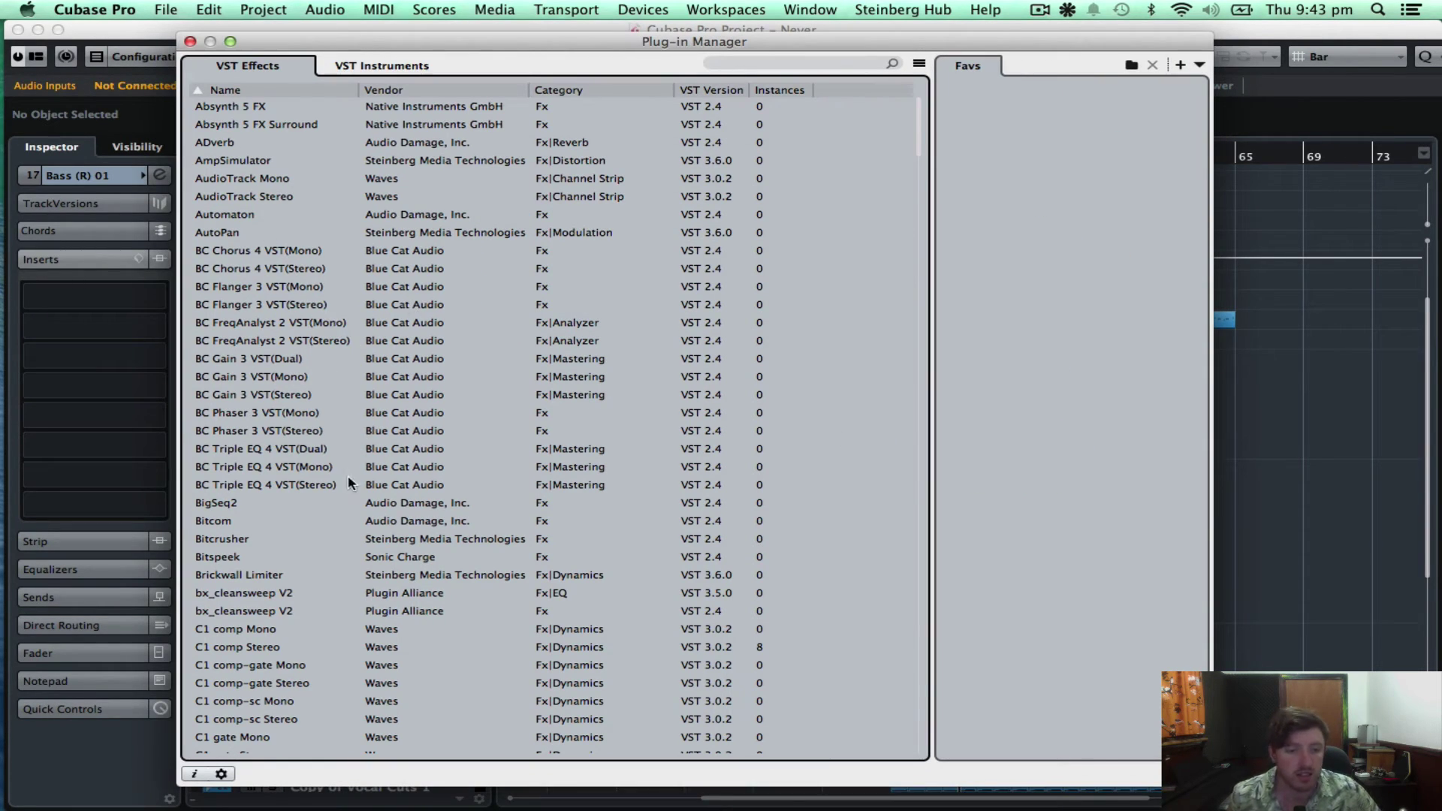
# - Add FabFilter Pro-Q to the Favs collection
pyautogui.scroll(-10, 345, 485)
pyautogui.scroll(-20, 346, 489)
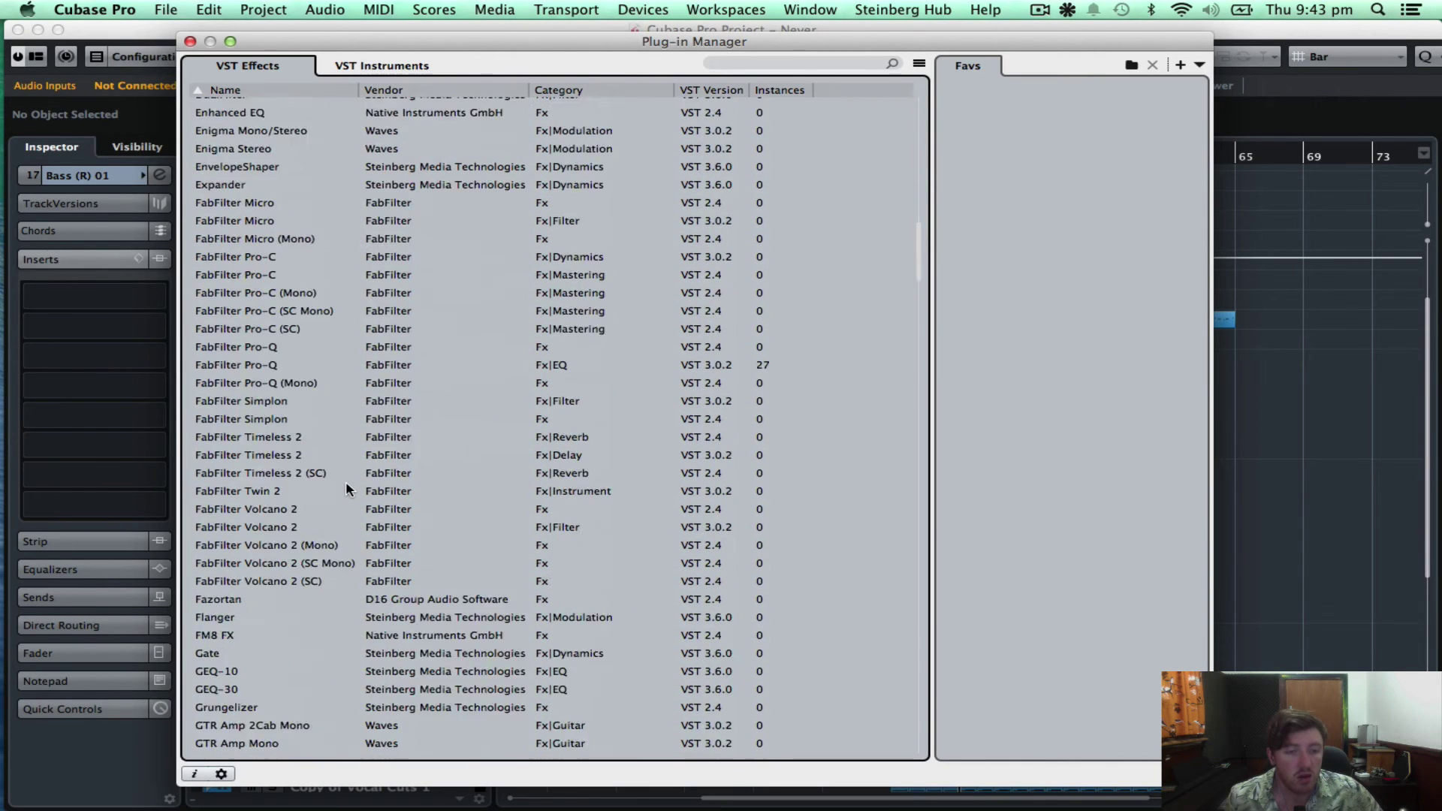
pyautogui.scroll(3, 339, 478)
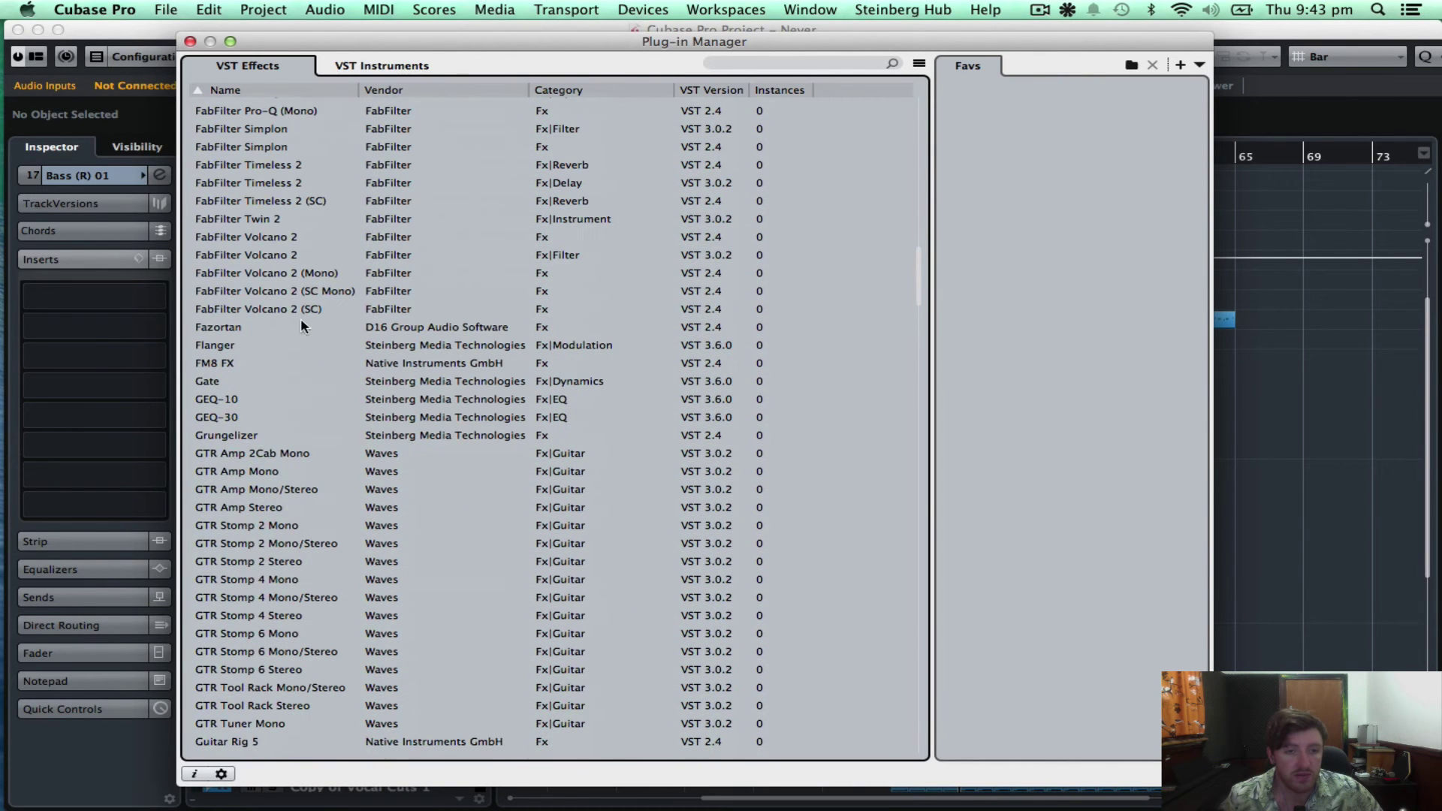
pyautogui.scroll(3, 289, 225)
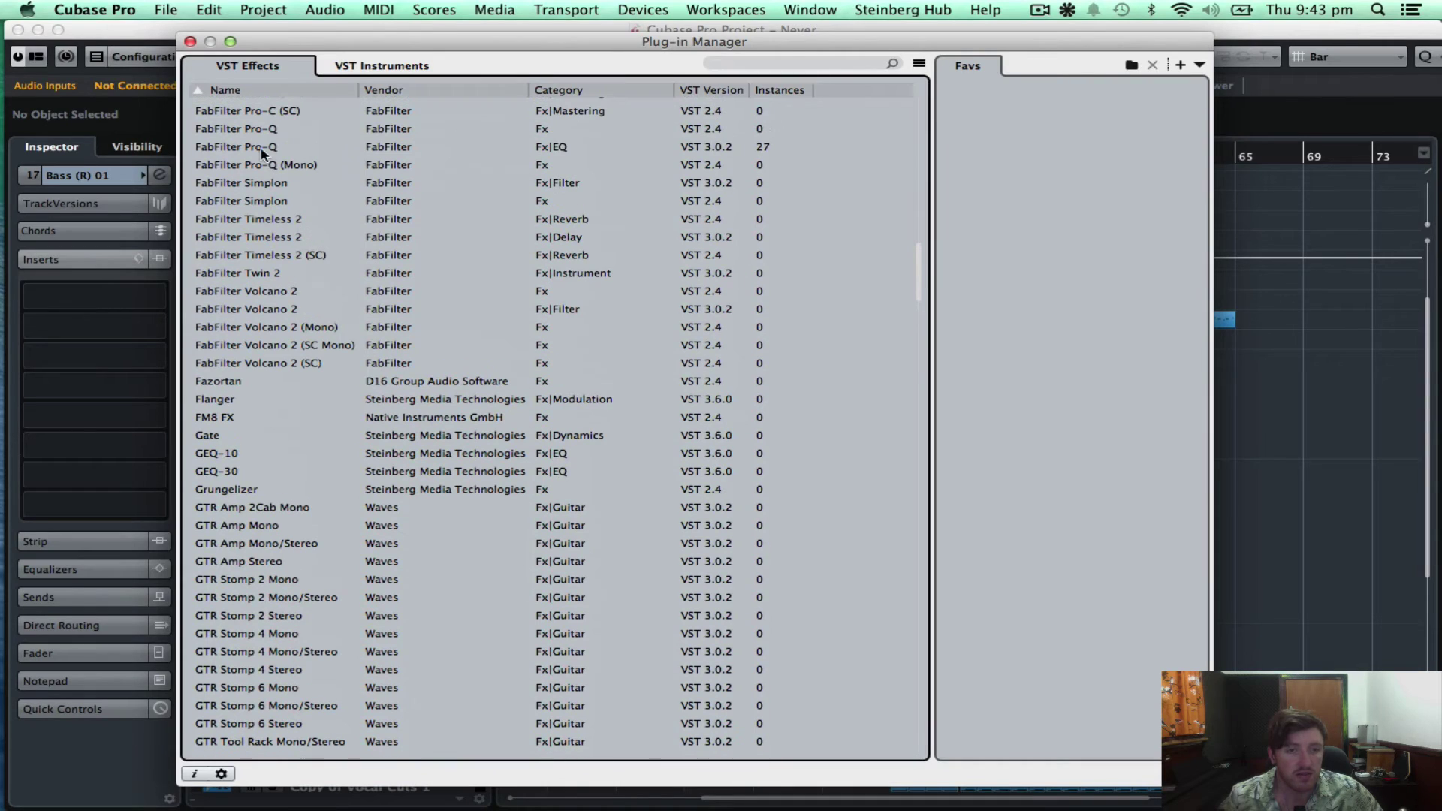
pyautogui.click(258, 148)
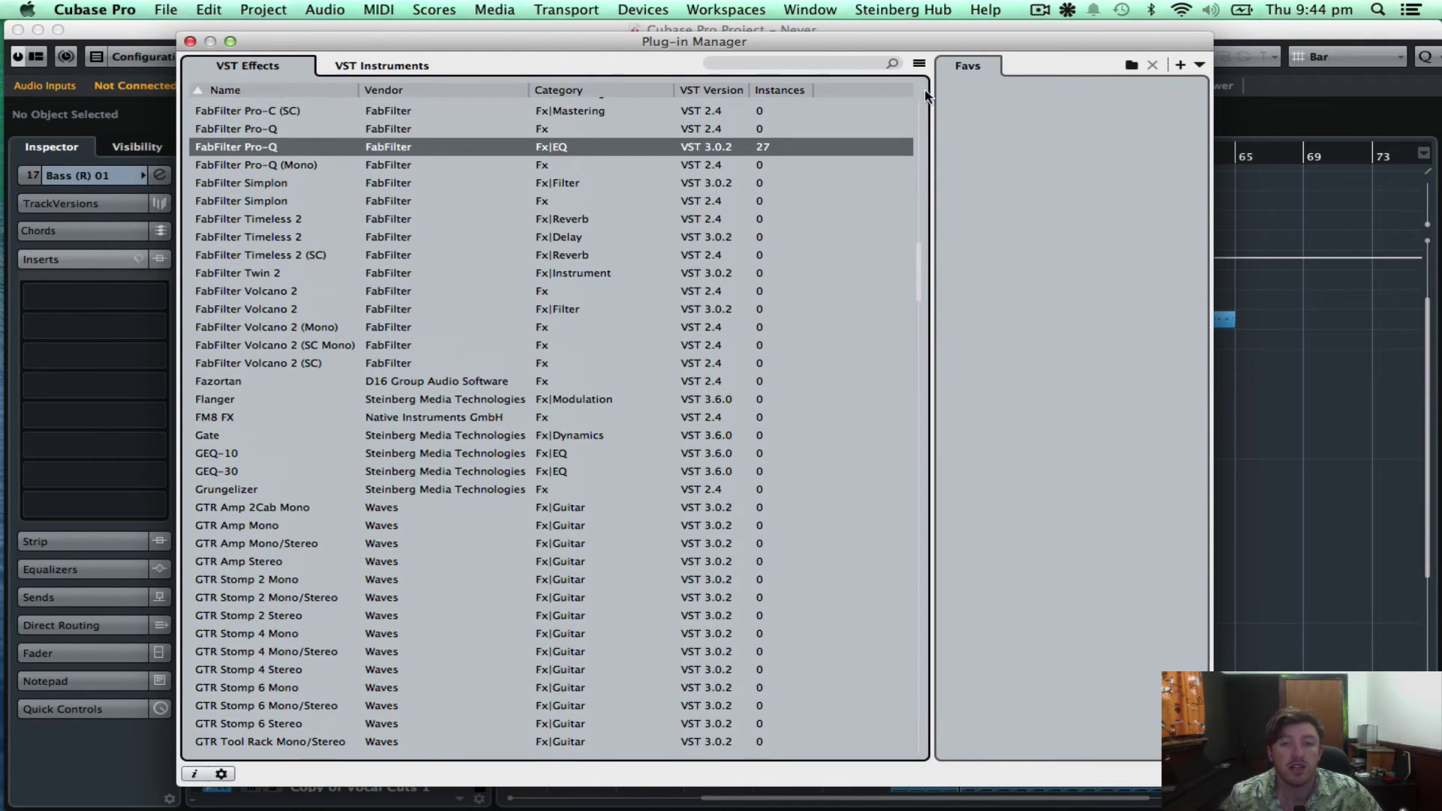
pyautogui.moveTo(324, 149); pyautogui.dragTo(374, 148)
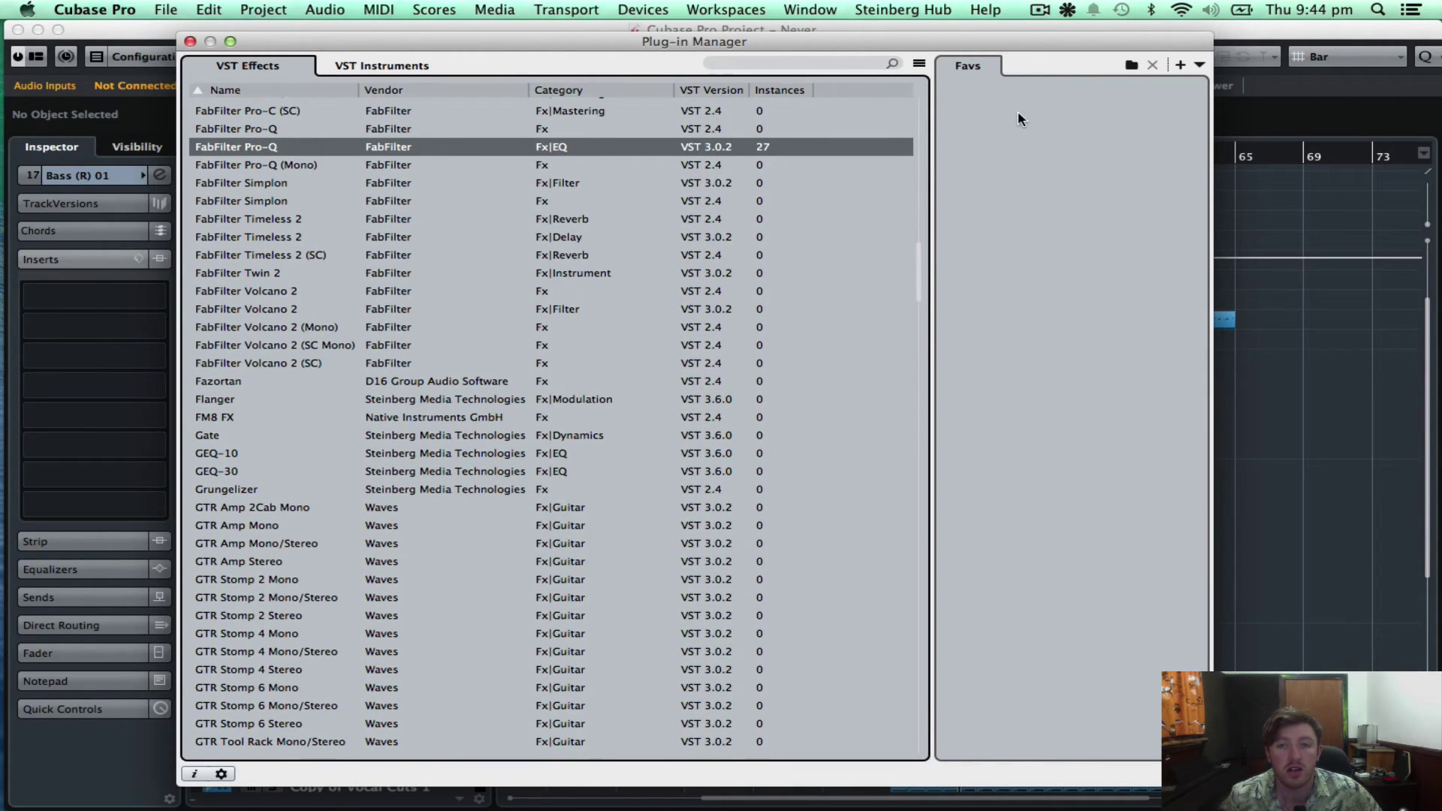
pyautogui.moveTo(1021, 119); pyautogui.dragTo(1018, 121)
# - Add TAL-Chorus-LX and Virtual Mix Rack to the Favs collection
pyautogui.scroll(-20, 390, 295)
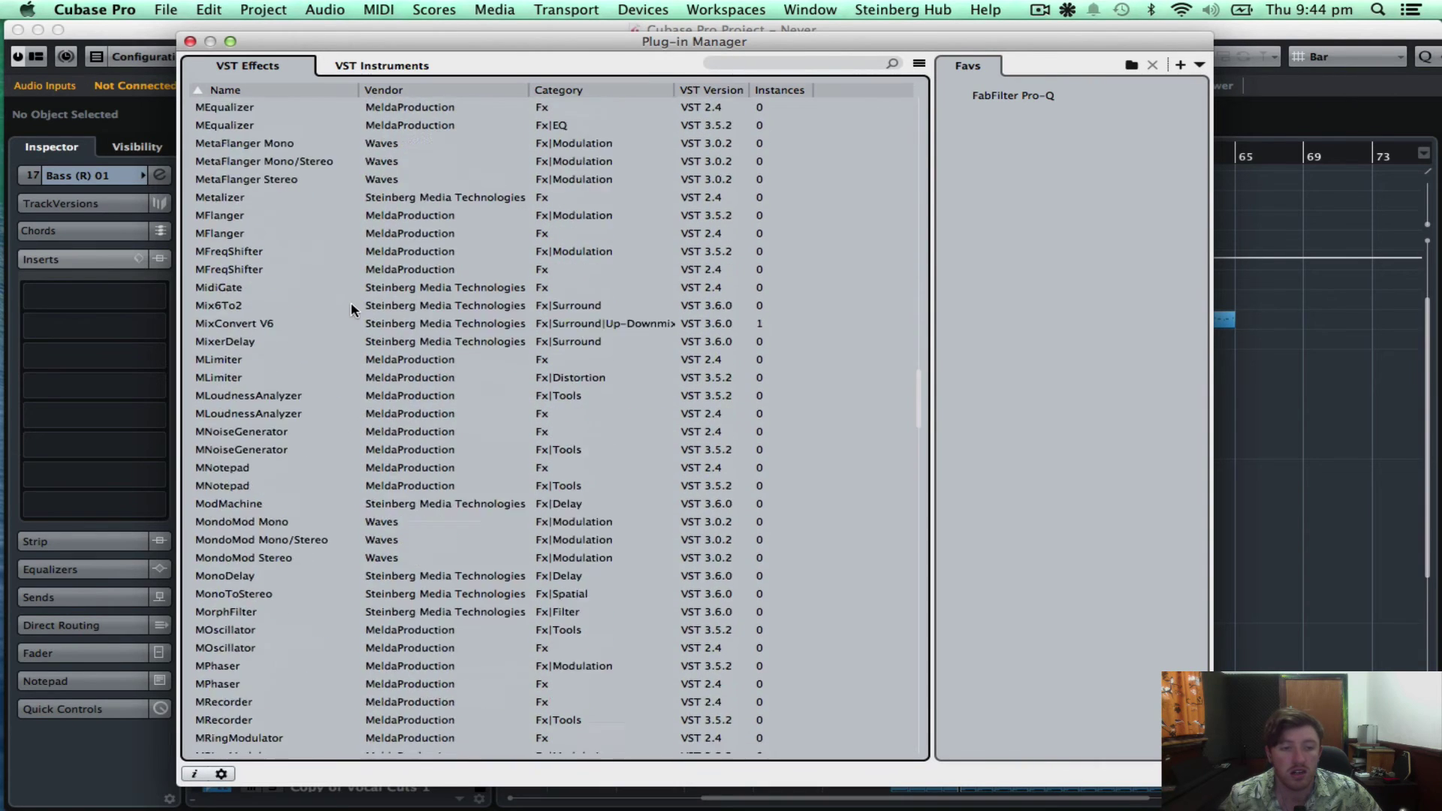
pyautogui.scroll(-15, 352, 314)
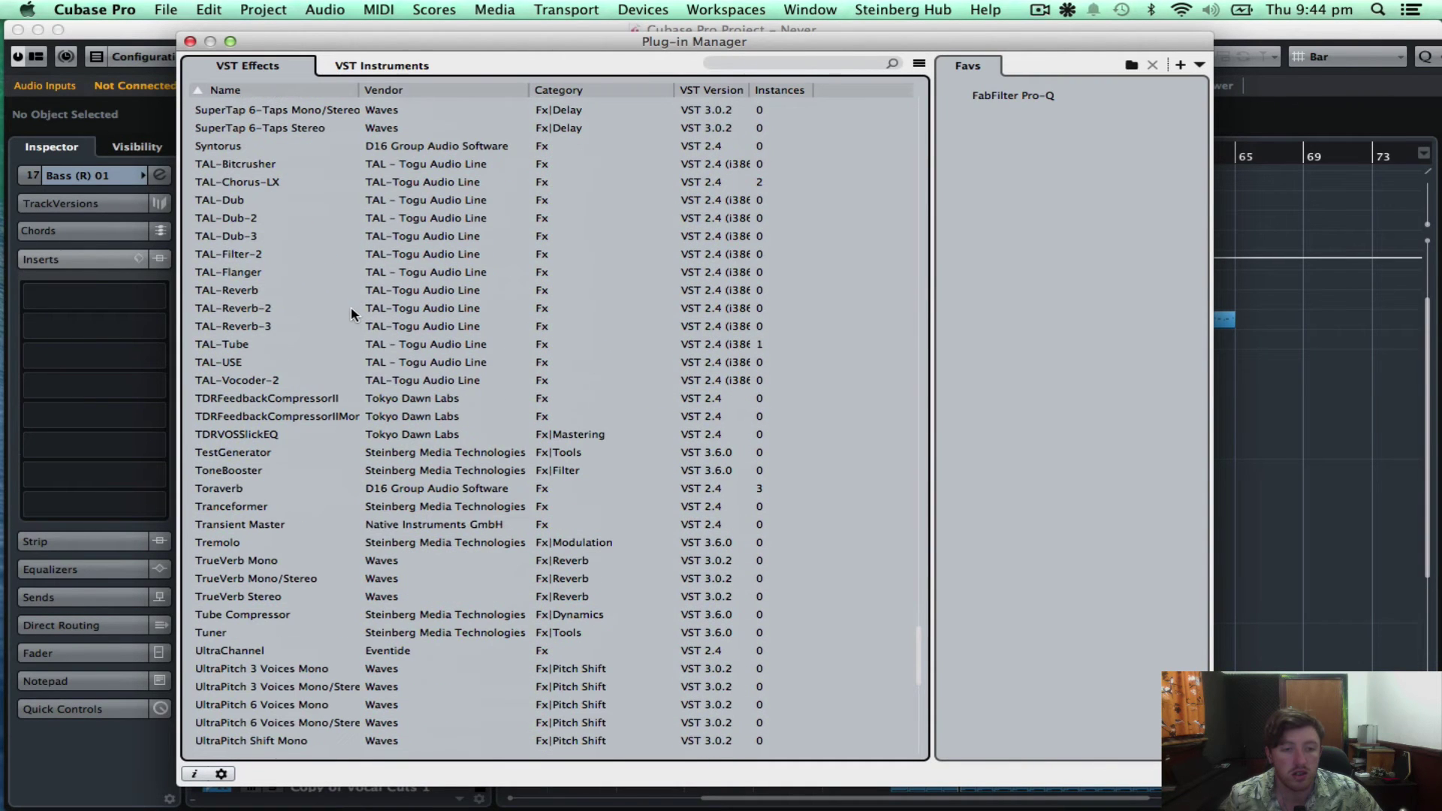
pyautogui.scroll(1, 311, 366)
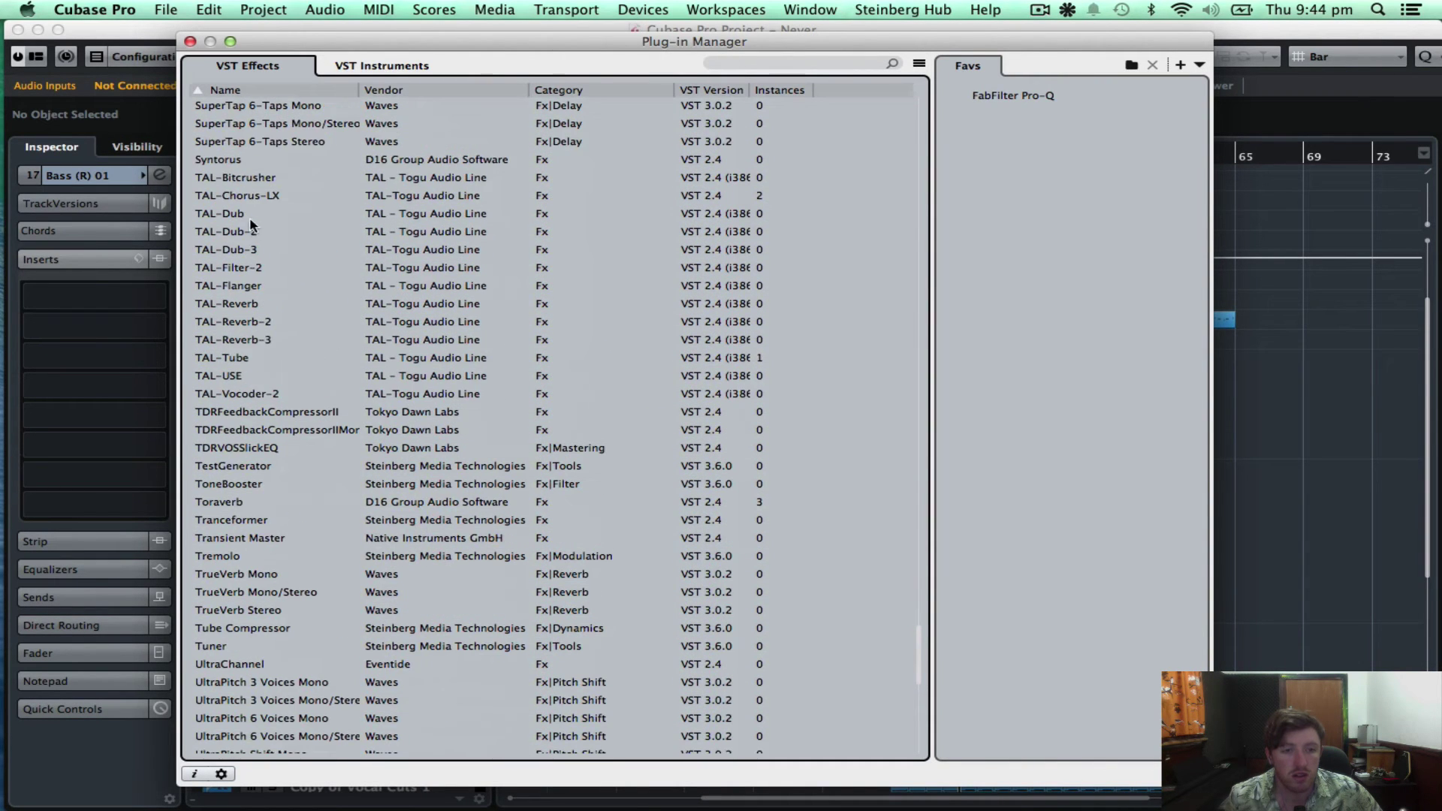
pyautogui.click(218, 196)
pyautogui.moveTo(219, 197); pyautogui.dragTo(1044, 187)
pyautogui.scroll(-10, 550, 335)
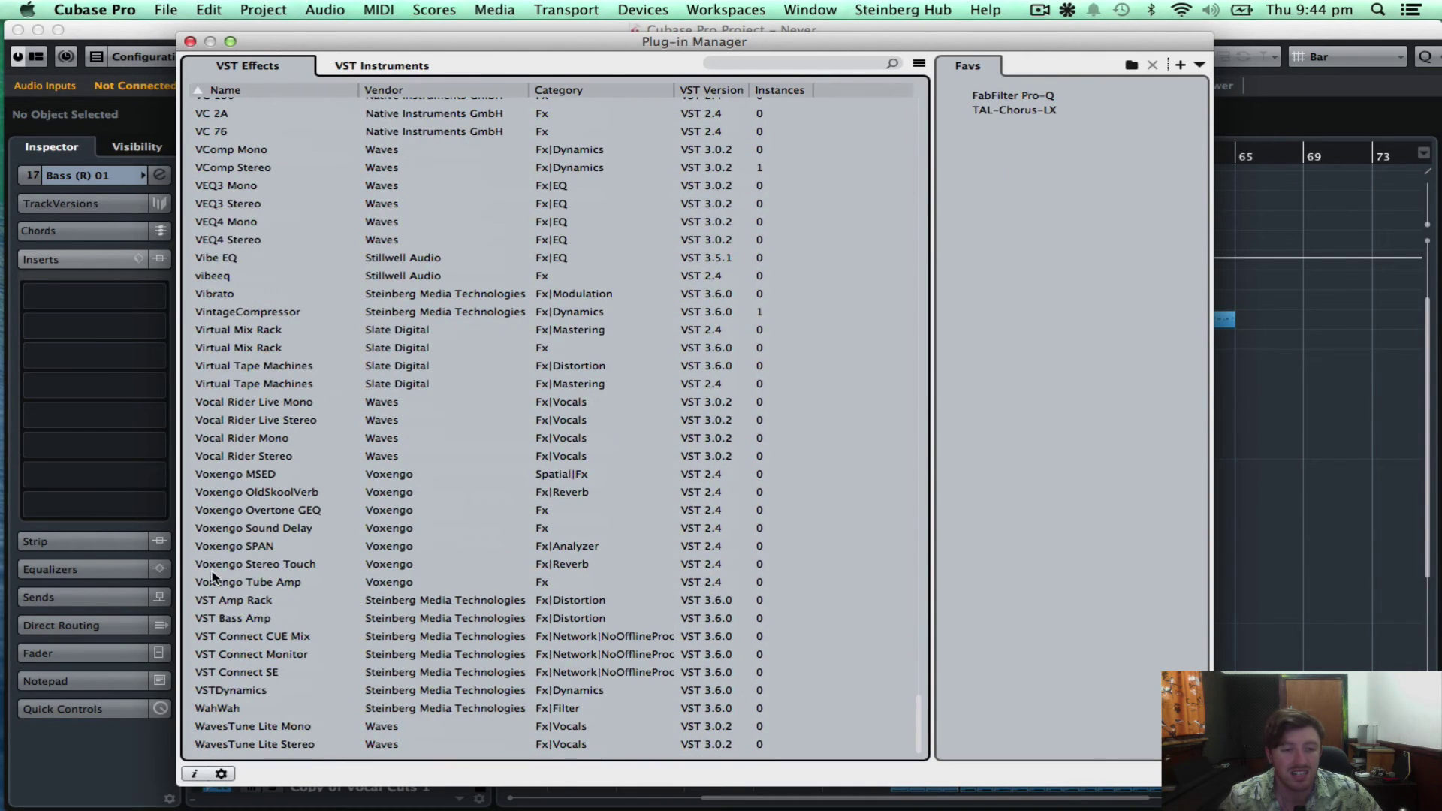
pyautogui.scroll(2, 248, 497)
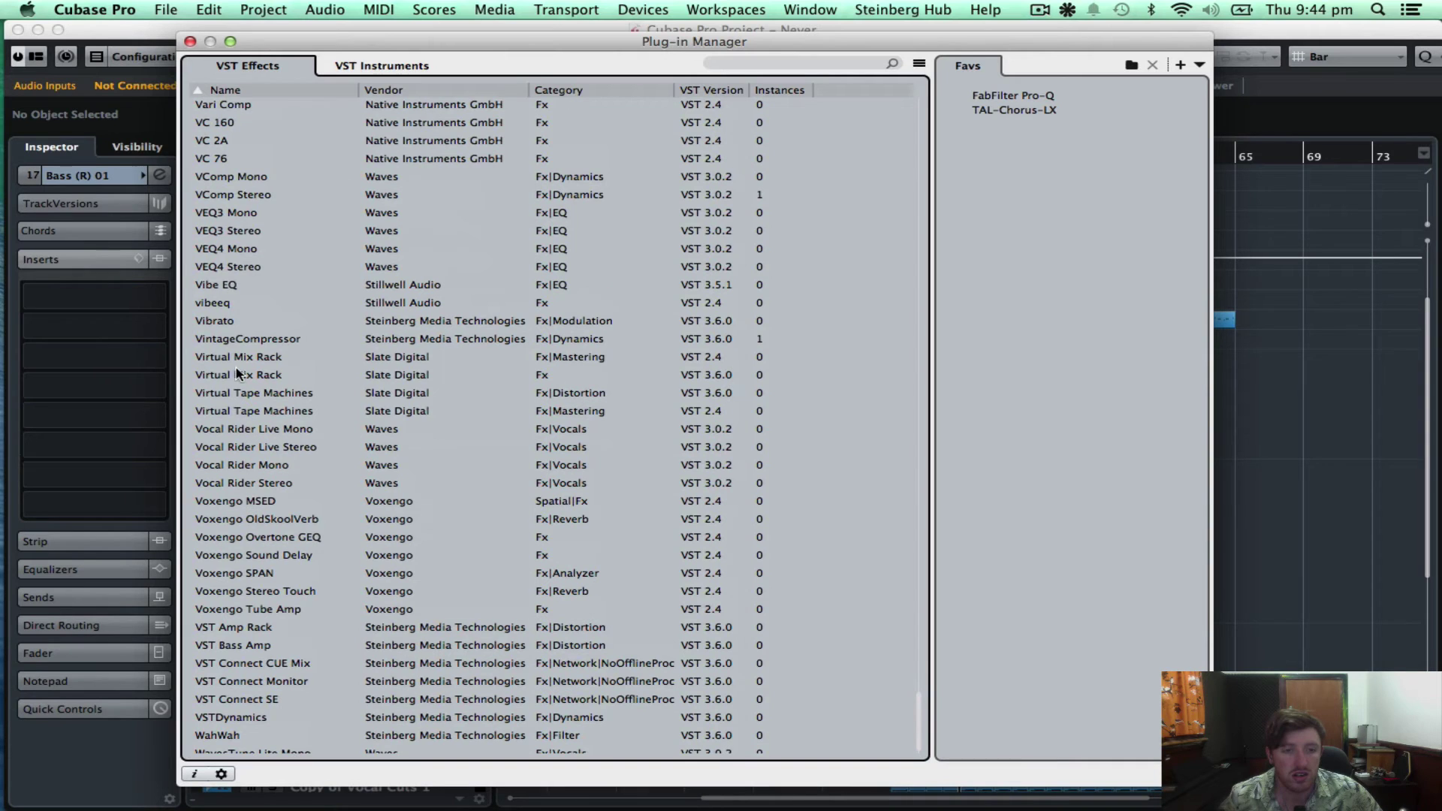
pyautogui.moveTo(754, 259); pyautogui.dragTo(1048, 150)
# - Add REVerence to Favs and close the Plug-in Manager
pyautogui.scroll(10, 366, 288)
pyautogui.scroll(-10, 348, 306)
pyautogui.scroll(20, 324, 331)
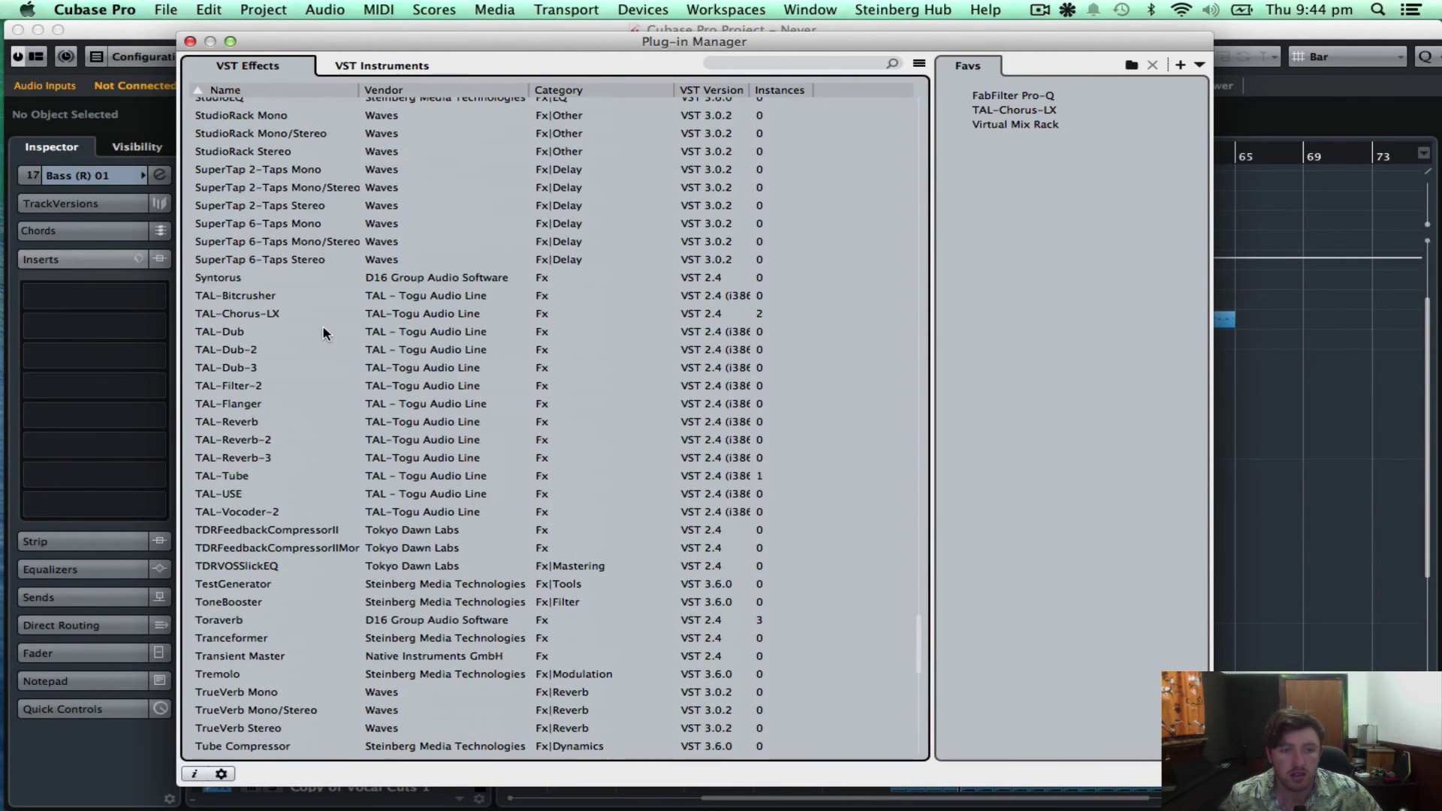
pyautogui.scroll(15, 325, 331)
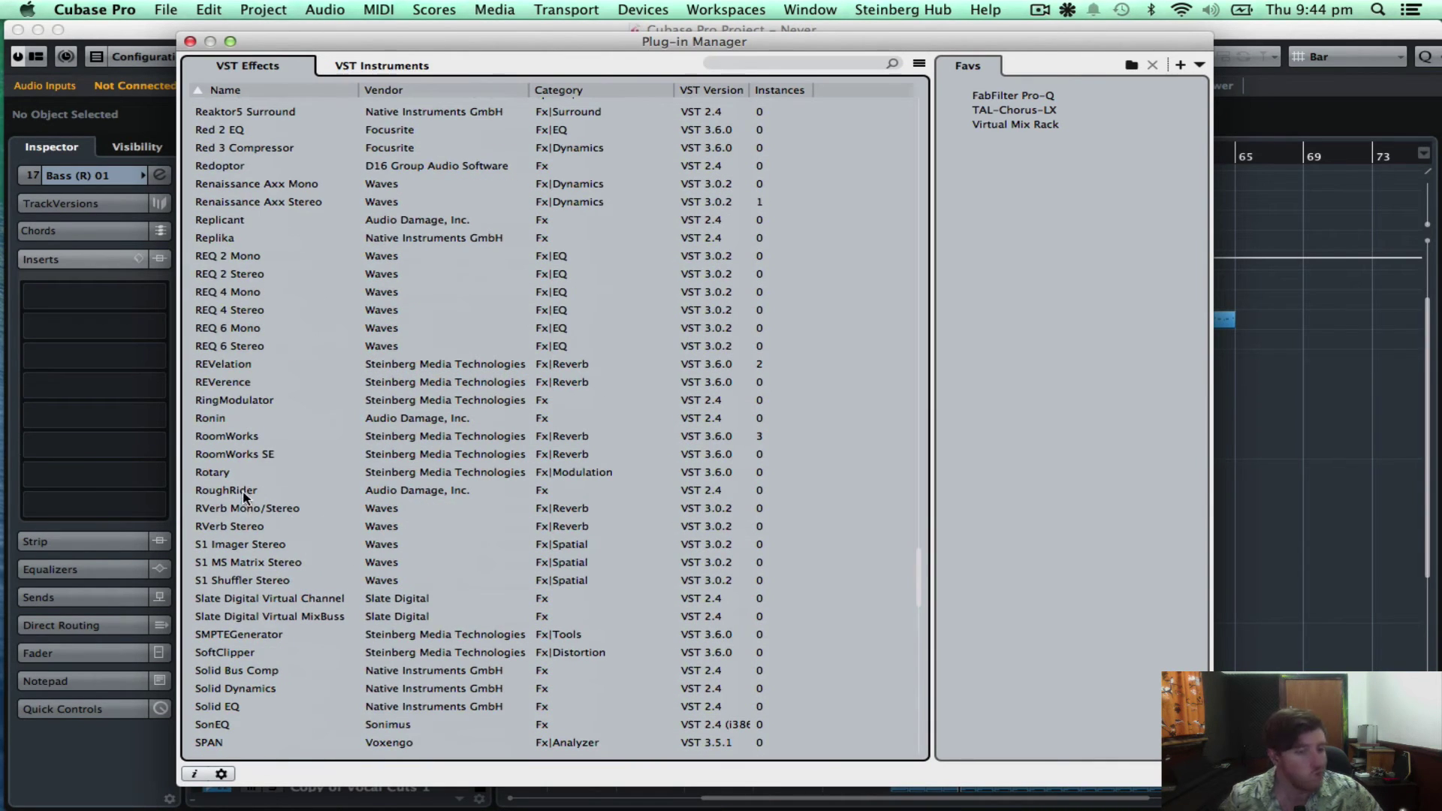
pyautogui.scroll(1, 295, 422)
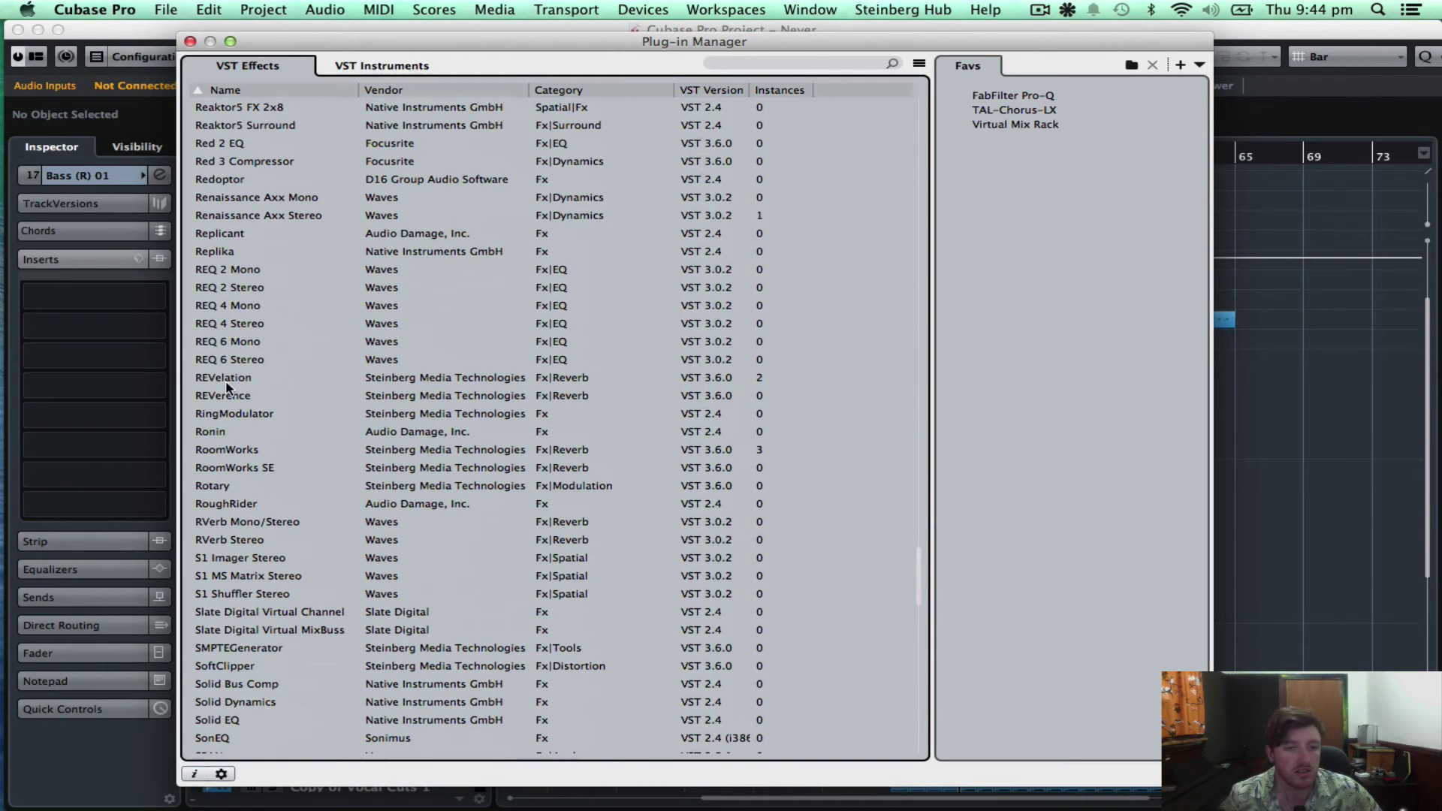
pyautogui.moveTo(225, 394); pyautogui.dragTo(1019, 162)
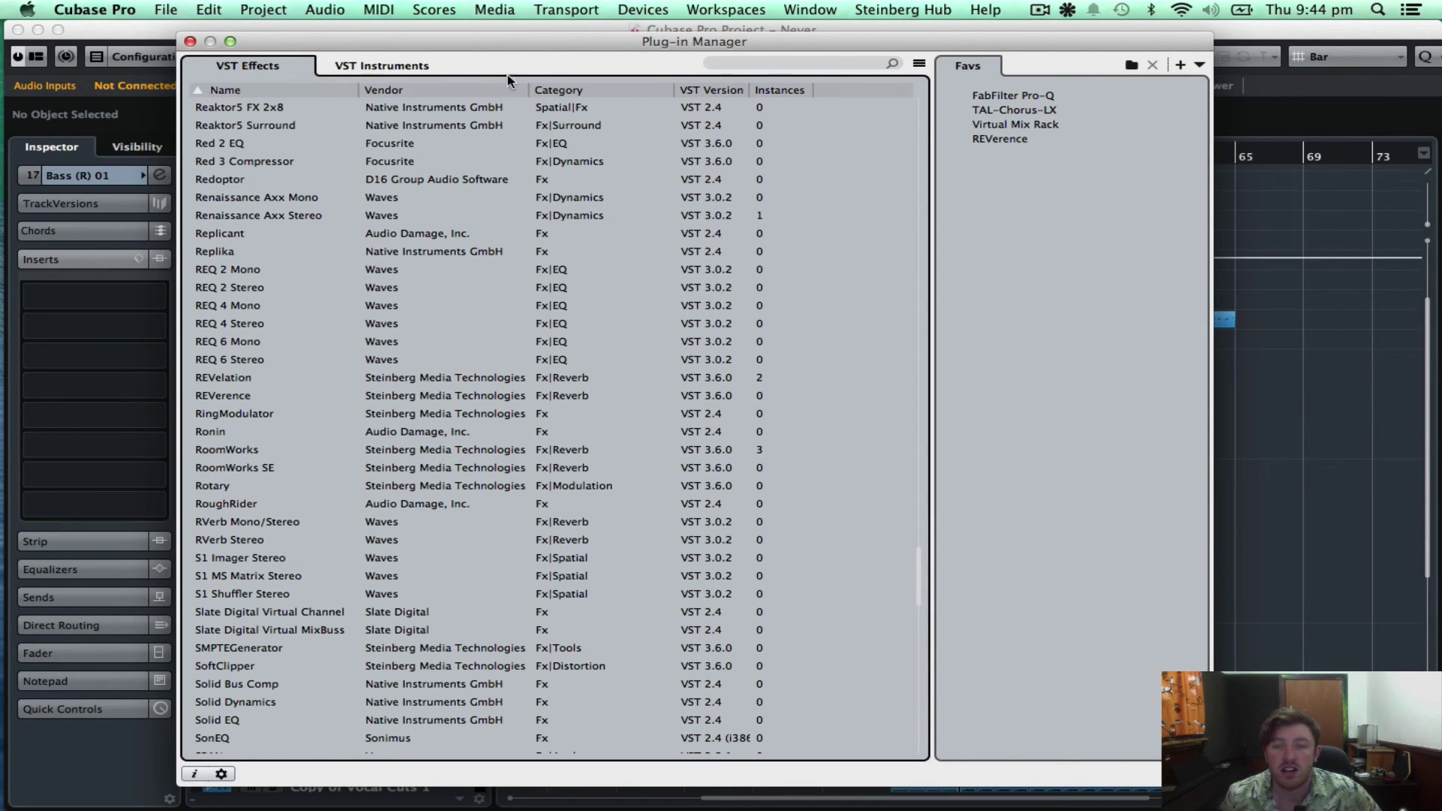
pyautogui.click(190, 41)
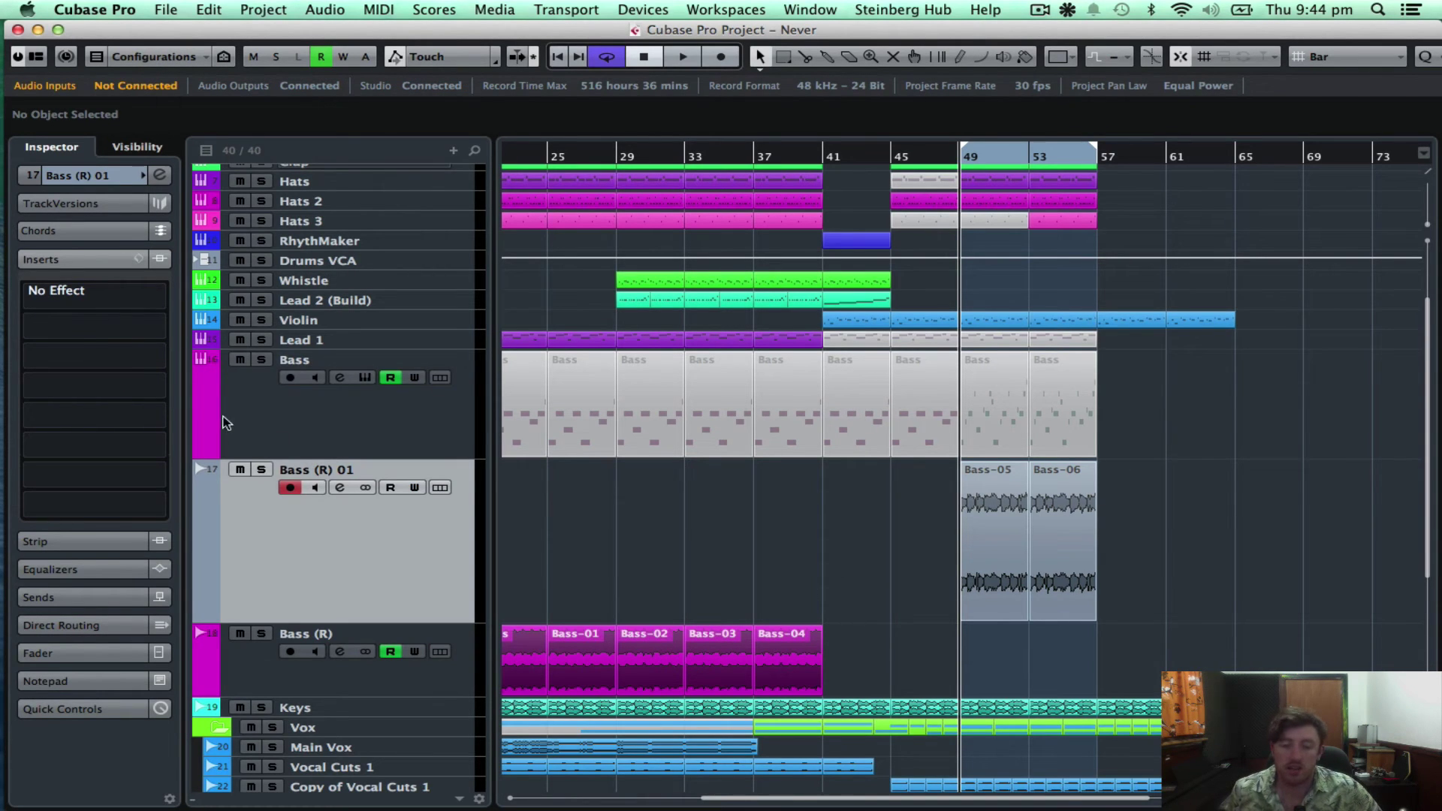
pyautogui.click(162, 293)
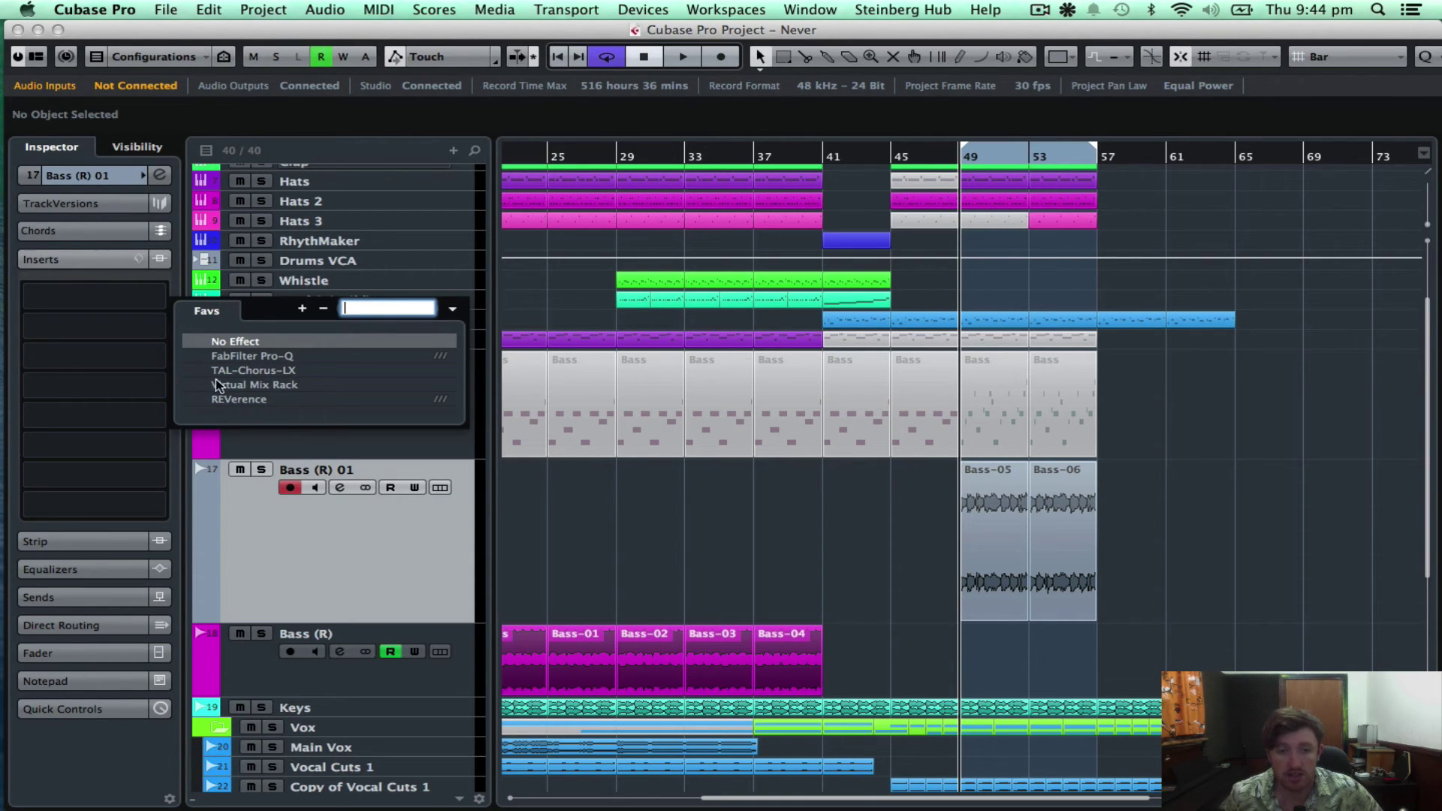
pyautogui.click(452, 309)
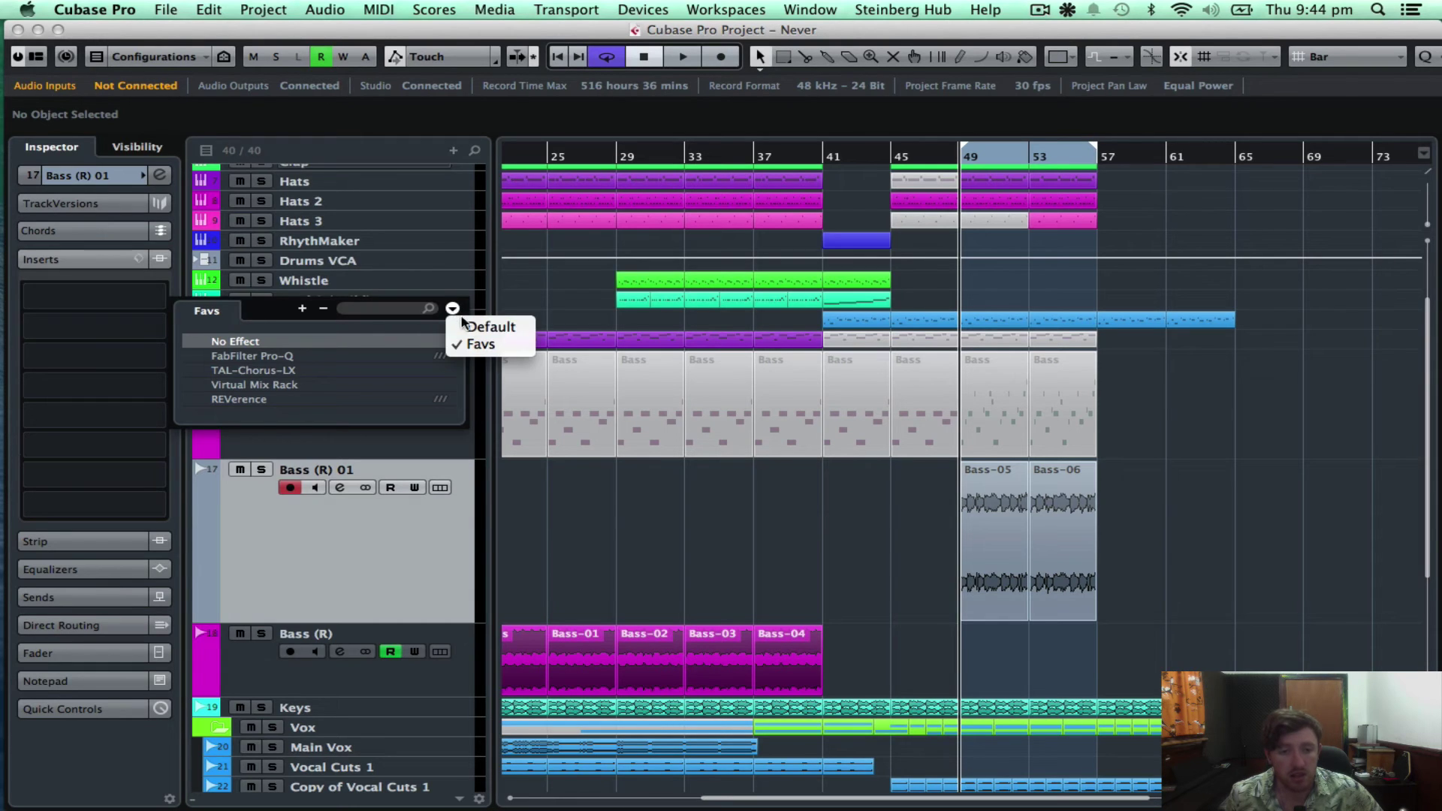
pyautogui.click(484, 323)
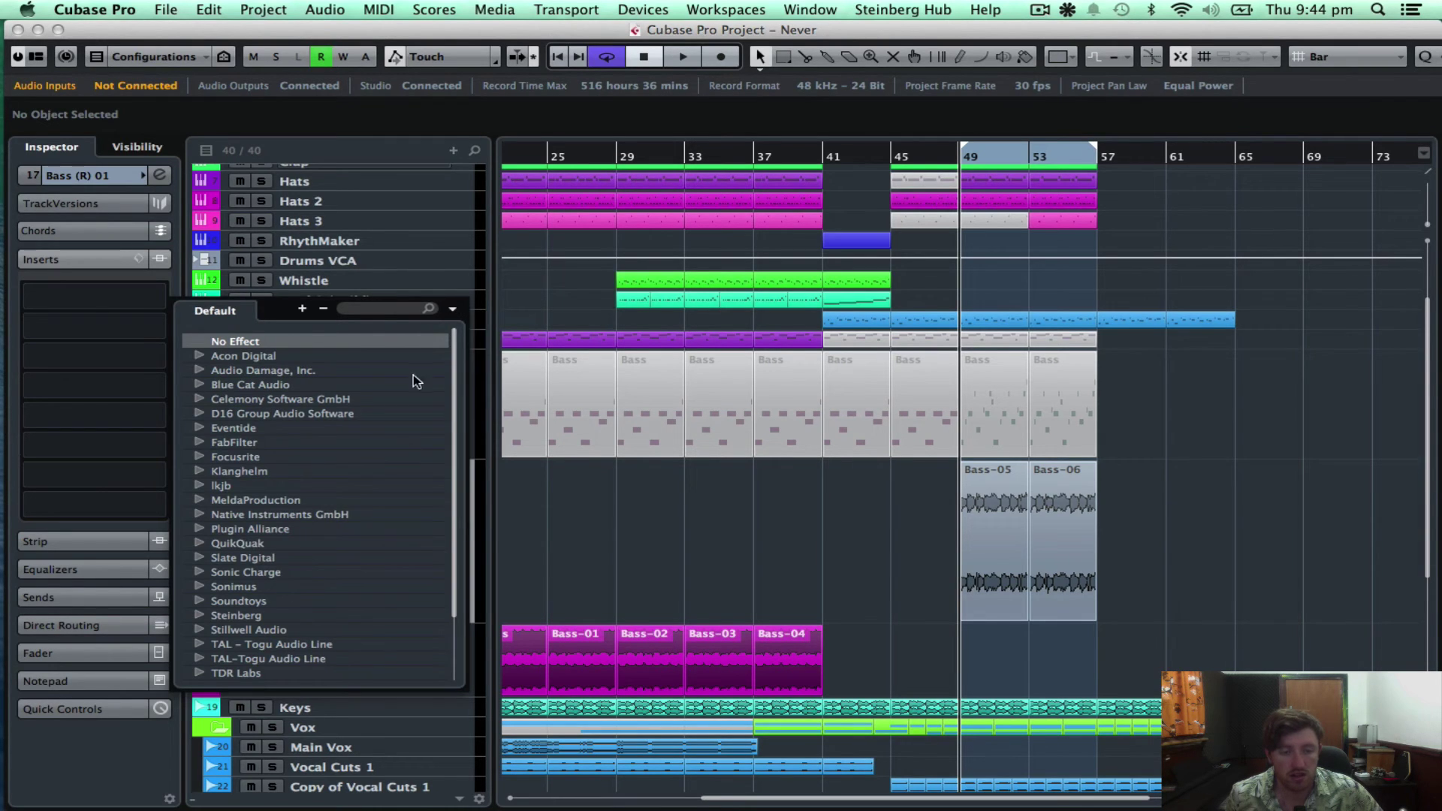
pyautogui.click(452, 308)
pyautogui.click(482, 349)
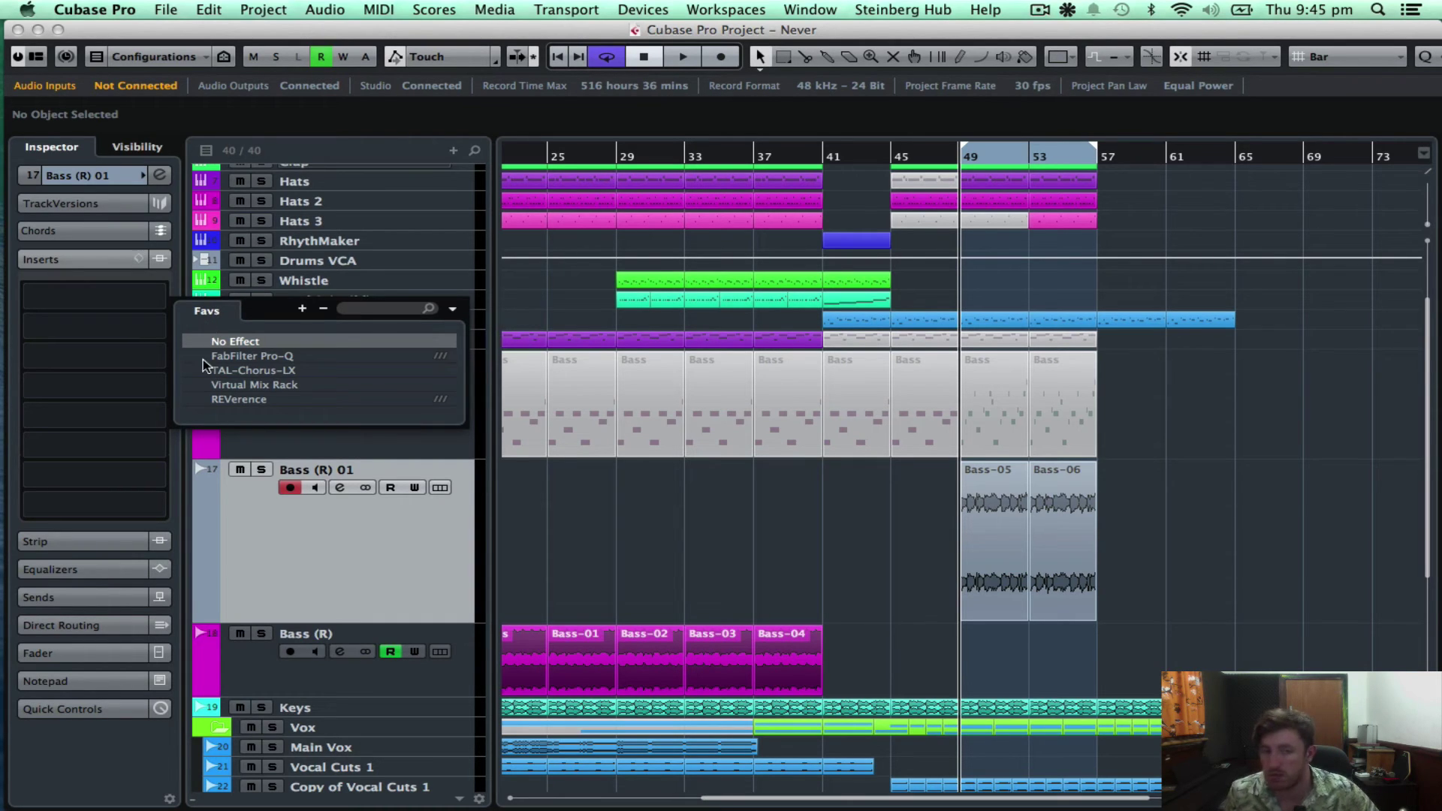
pyautogui.click(148, 307)
pyautogui.scroll(-5, 484, 539)
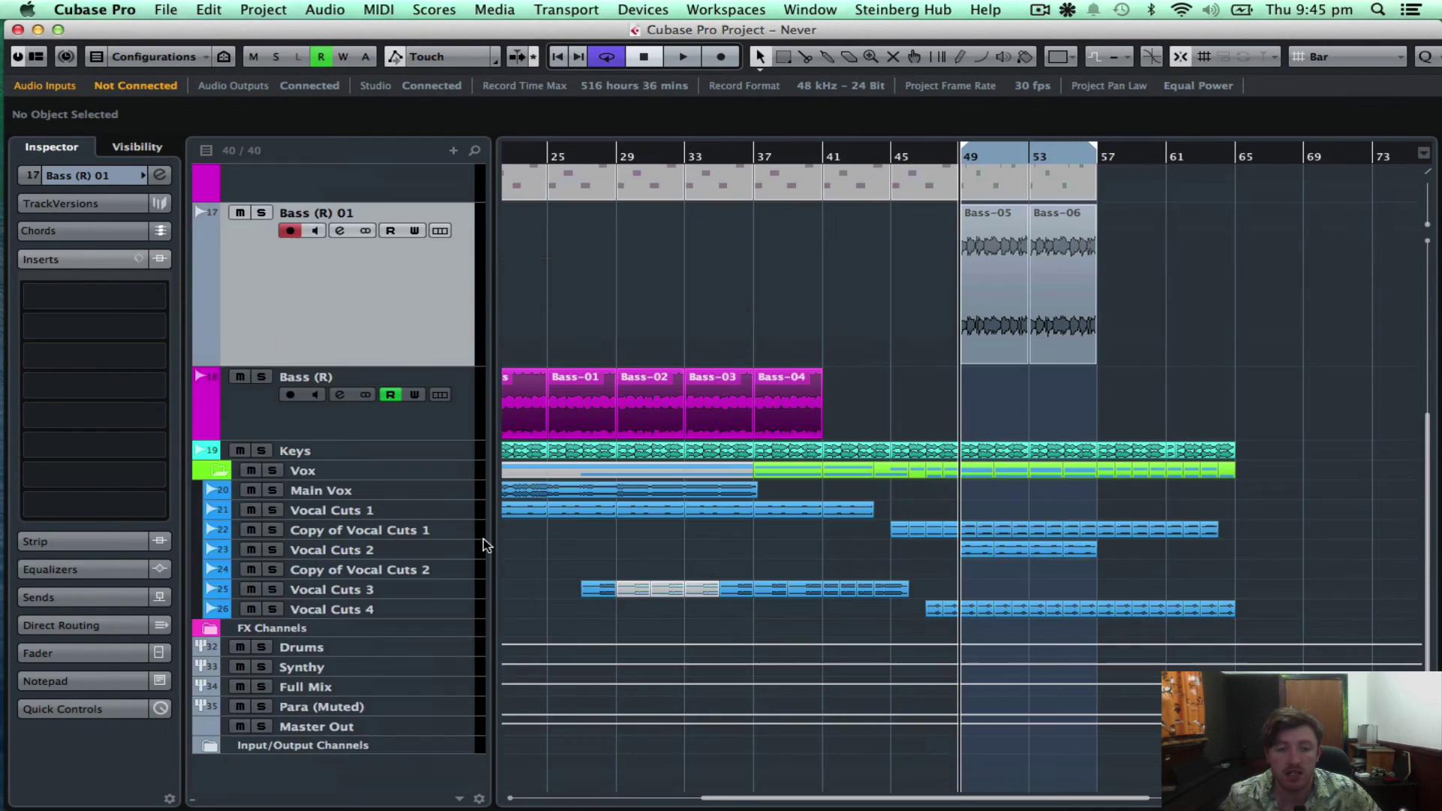
pyautogui.scroll(8, 790, 545)
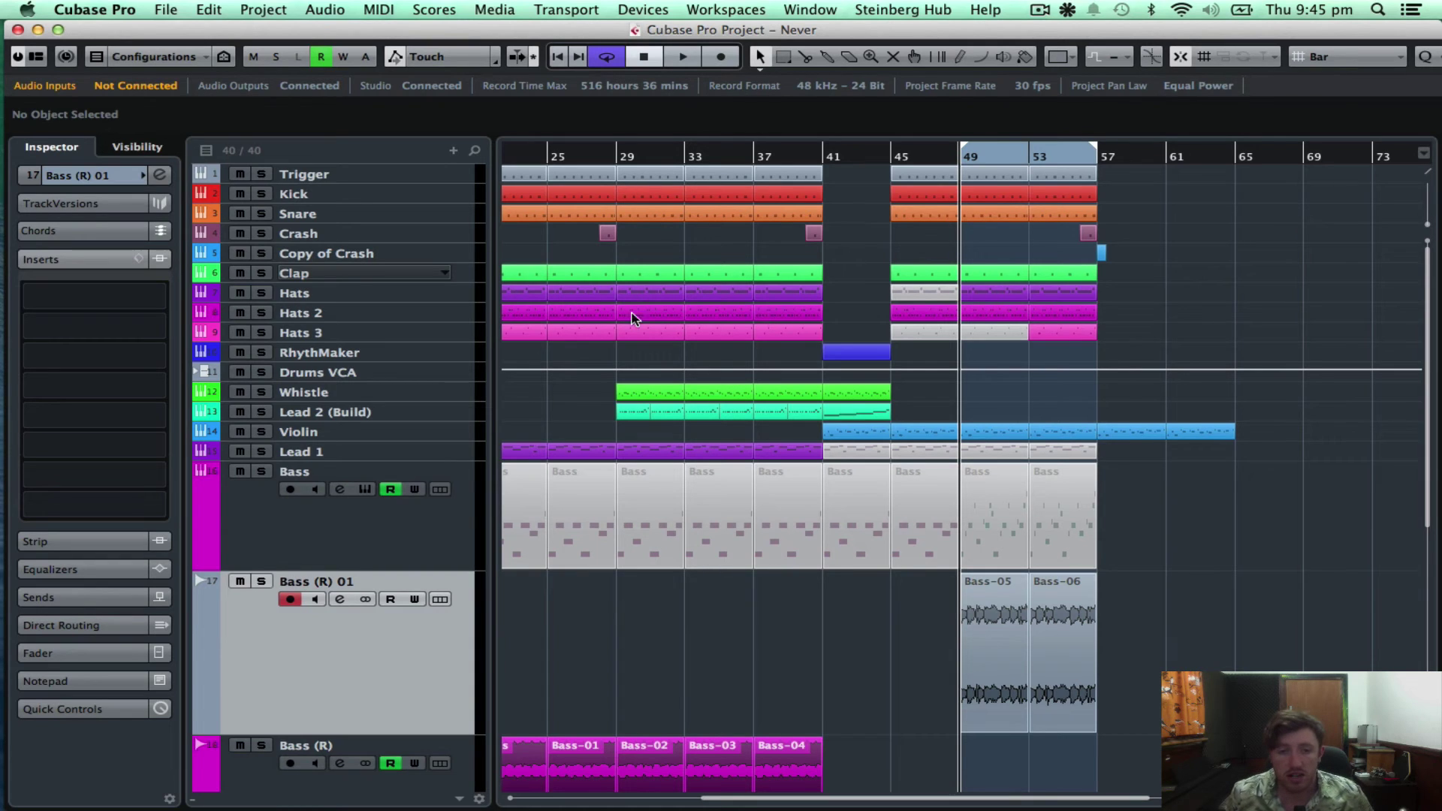
# - Solo Bass (R) and loop-play bars 33–37 around the Bass-03 event
pyautogui.scroll(-2, 342, 585)
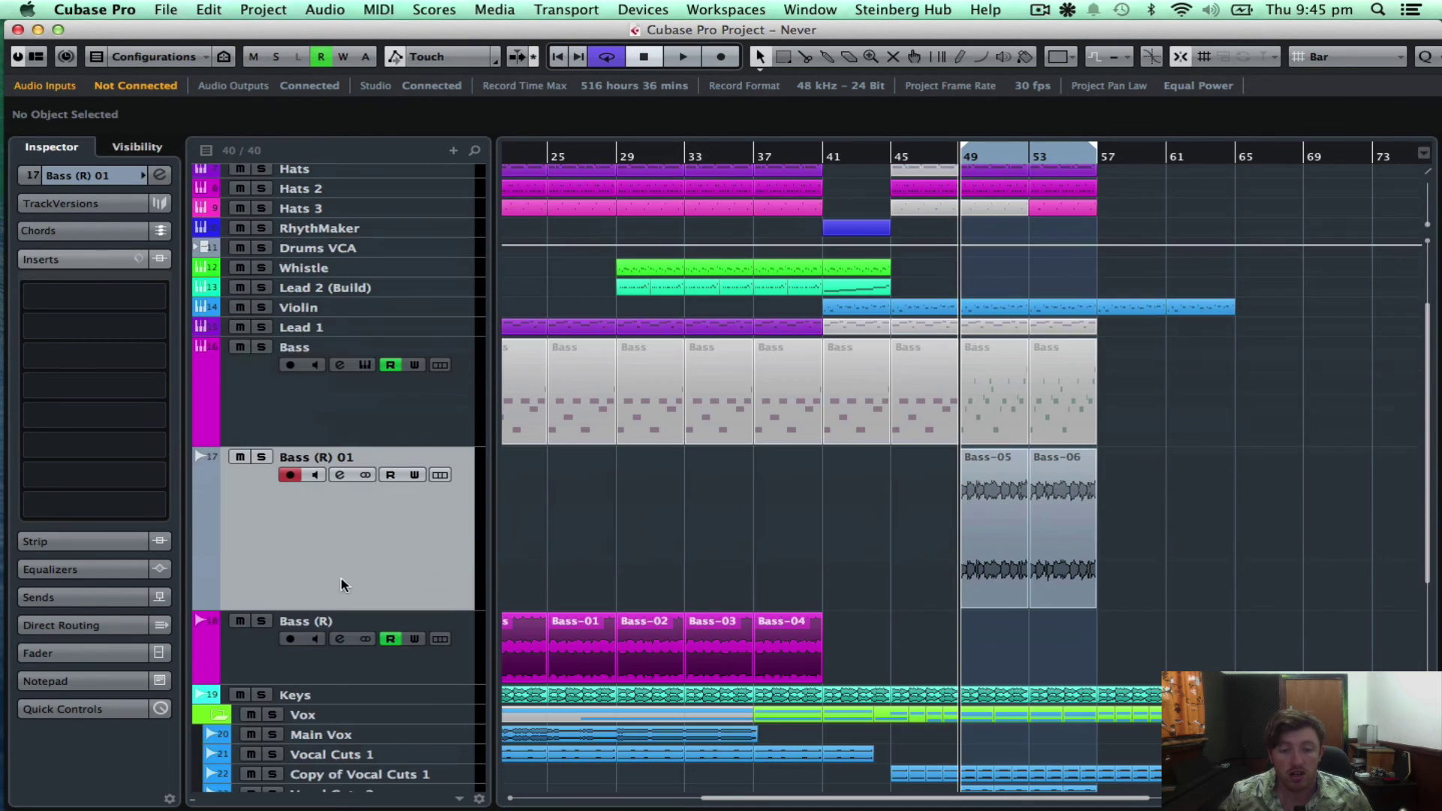
pyautogui.click(308, 664)
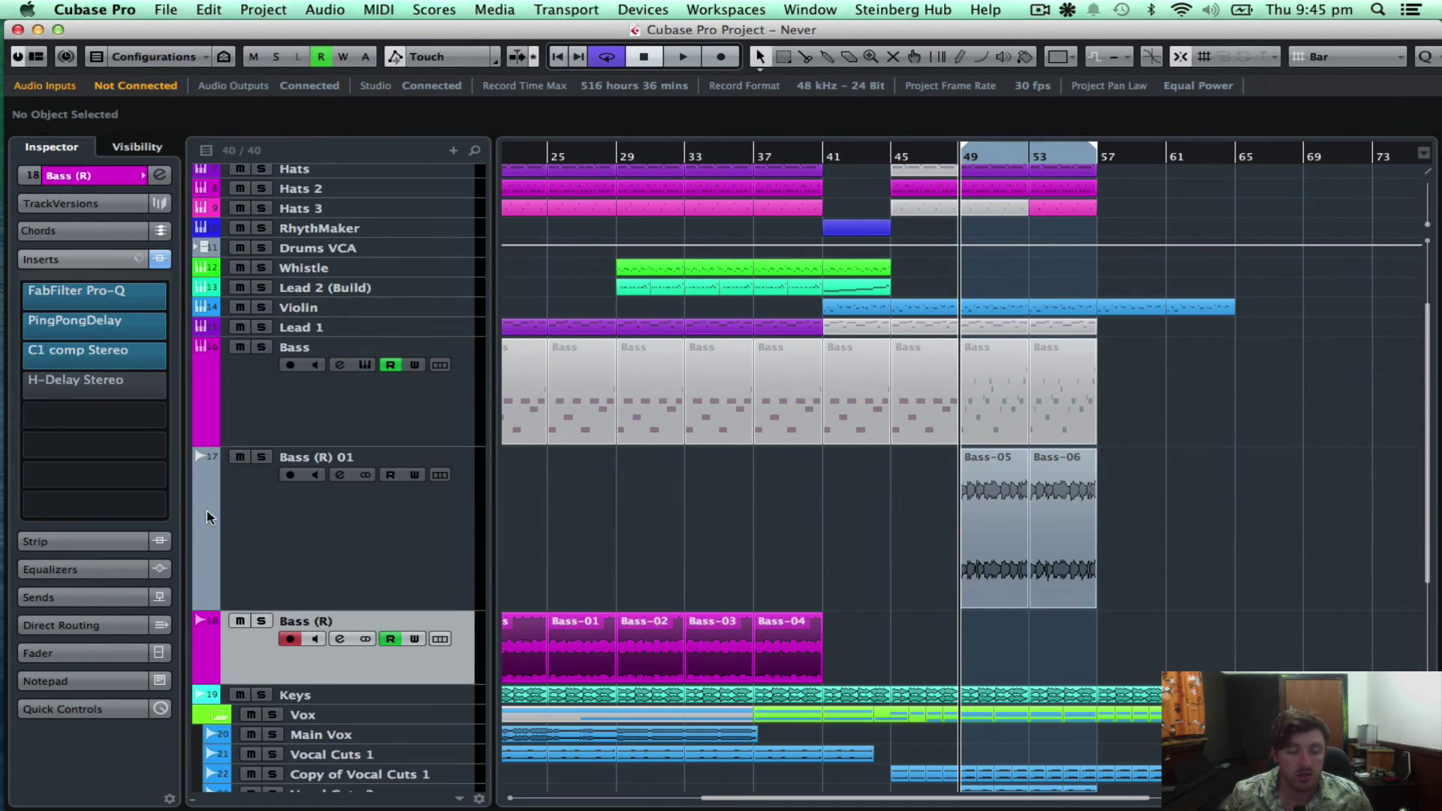
pyautogui.click(262, 623)
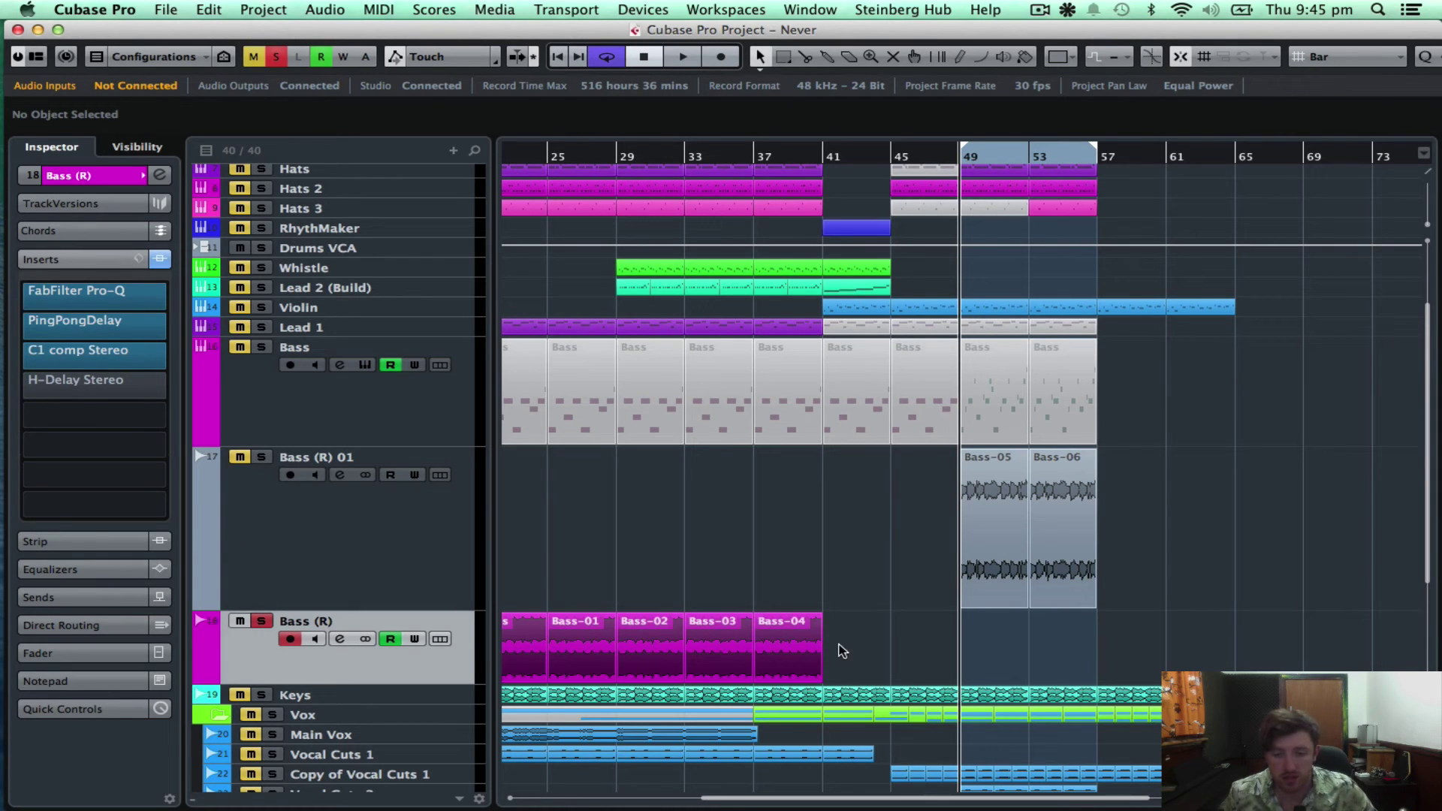
pyautogui.click(699, 655)
pyautogui.press('p')
pyautogui.press('space')
pyautogui.press('space')
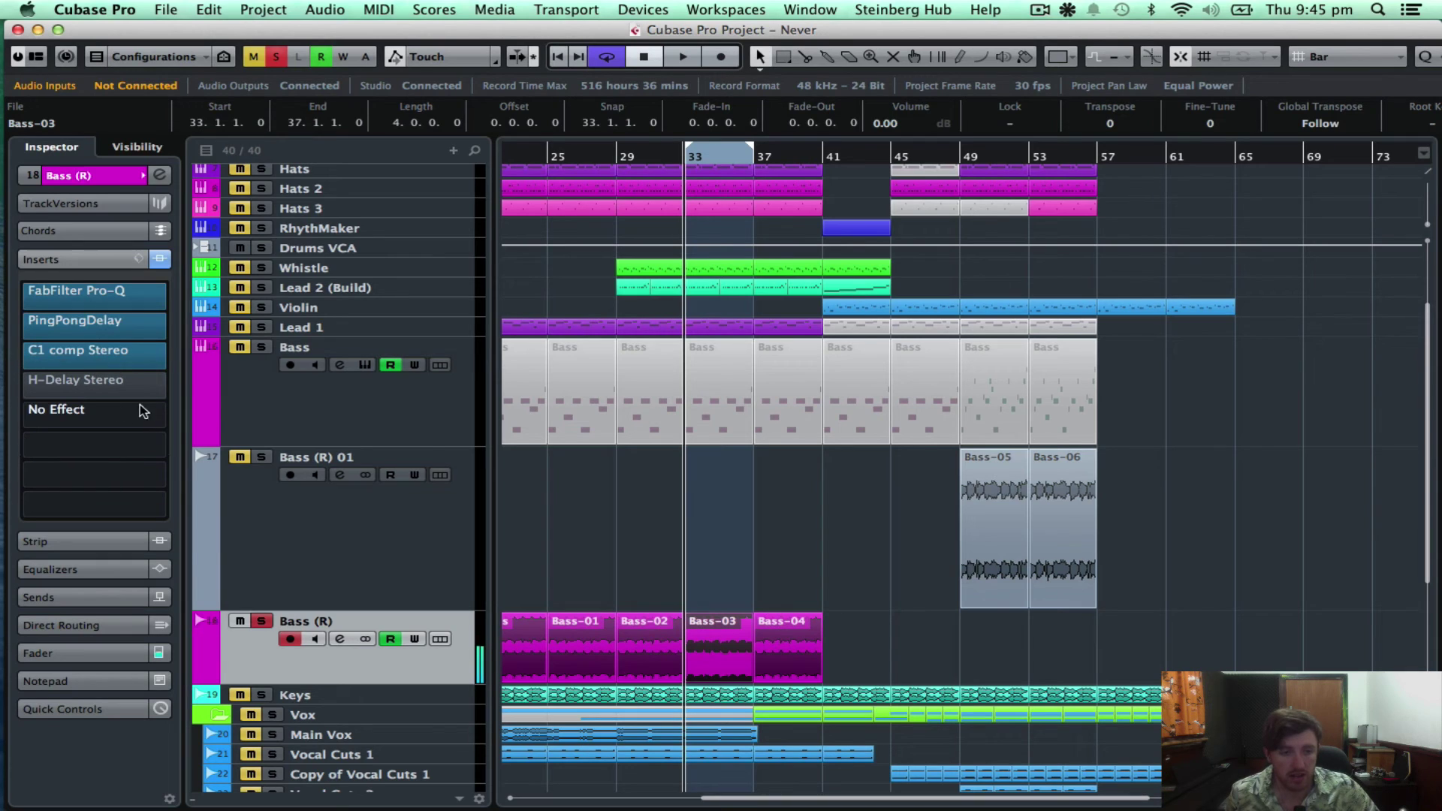
# - In an empty Bass (R) insert slot, switch to the Default collection and filter plug-ins by 'qu'
pyautogui.click(137, 418)
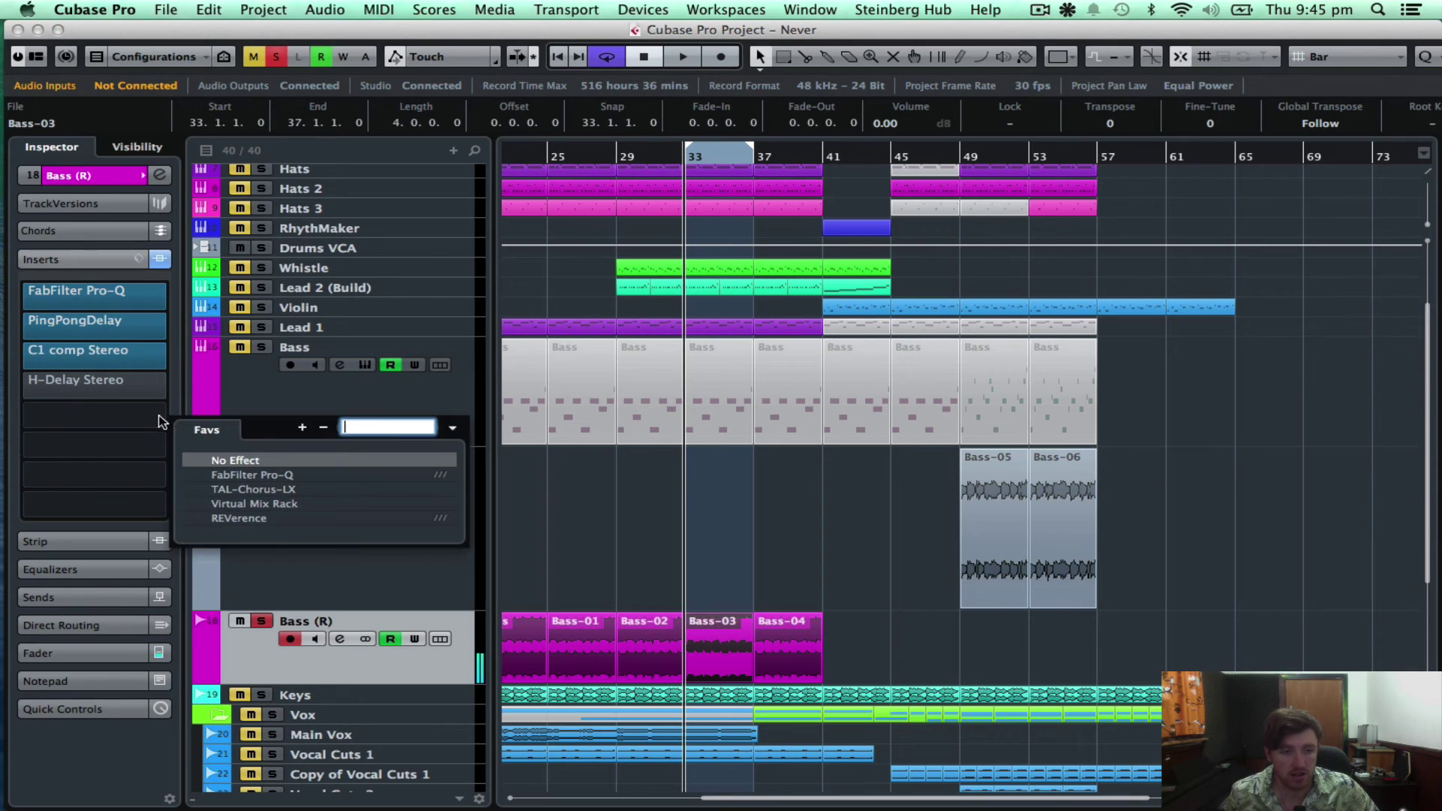
pyautogui.click(450, 427)
pyautogui.click(485, 441)
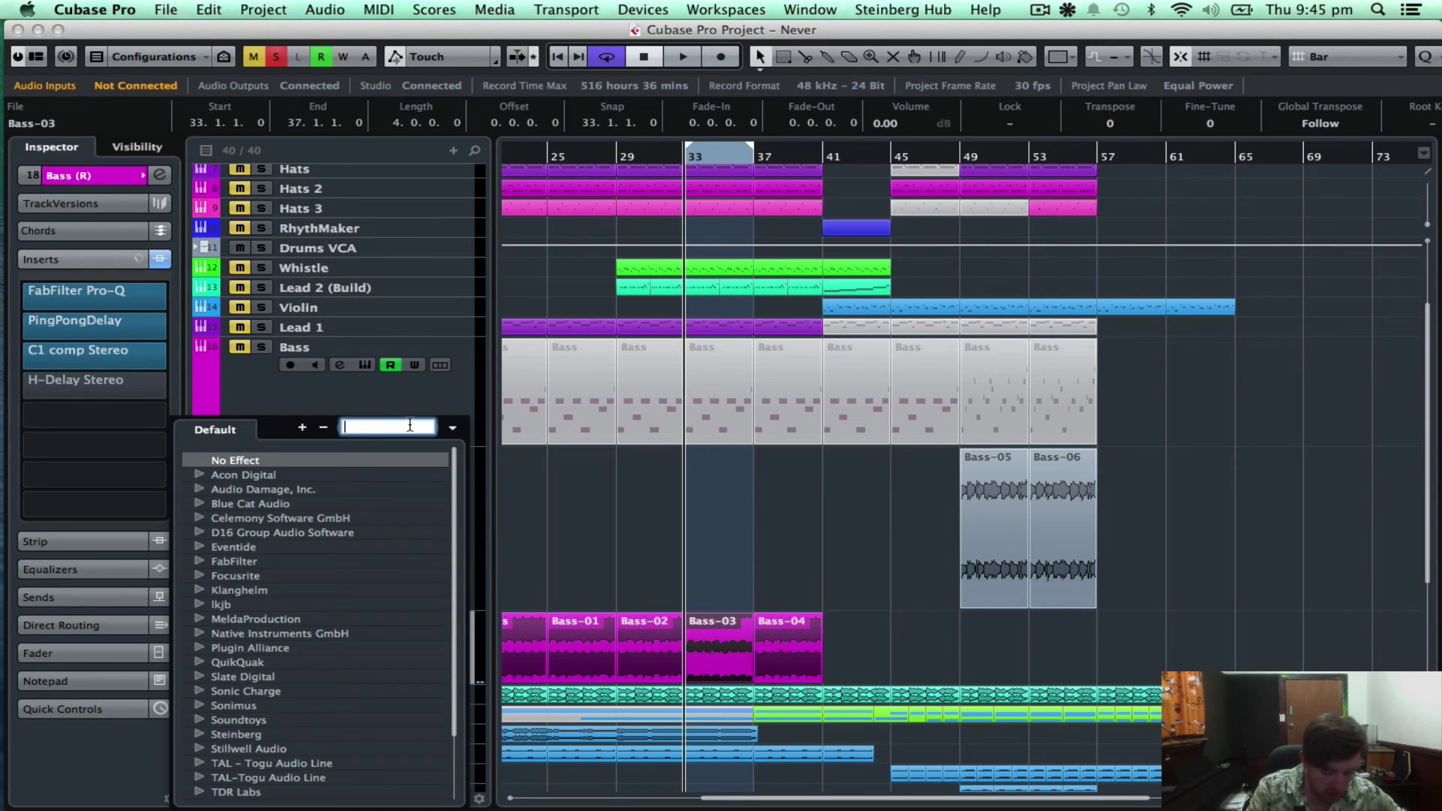
pyautogui.write('qu')
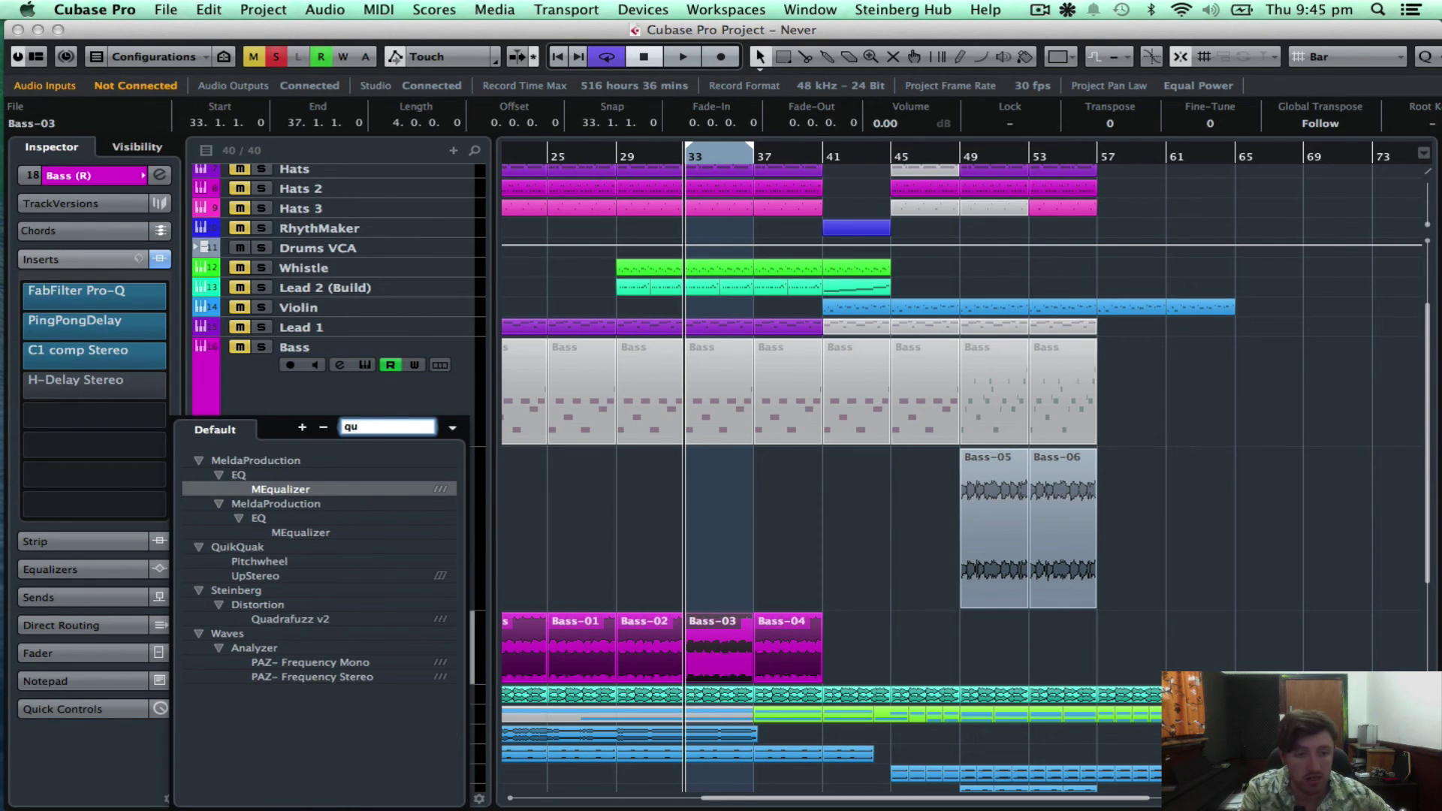
# - Insert Quadrafuzz v2 on Bass (R), cycle band 1 through DEC, AMP, DIST and TAPE, settle on Tube, then play
pyautogui.click(302, 619)
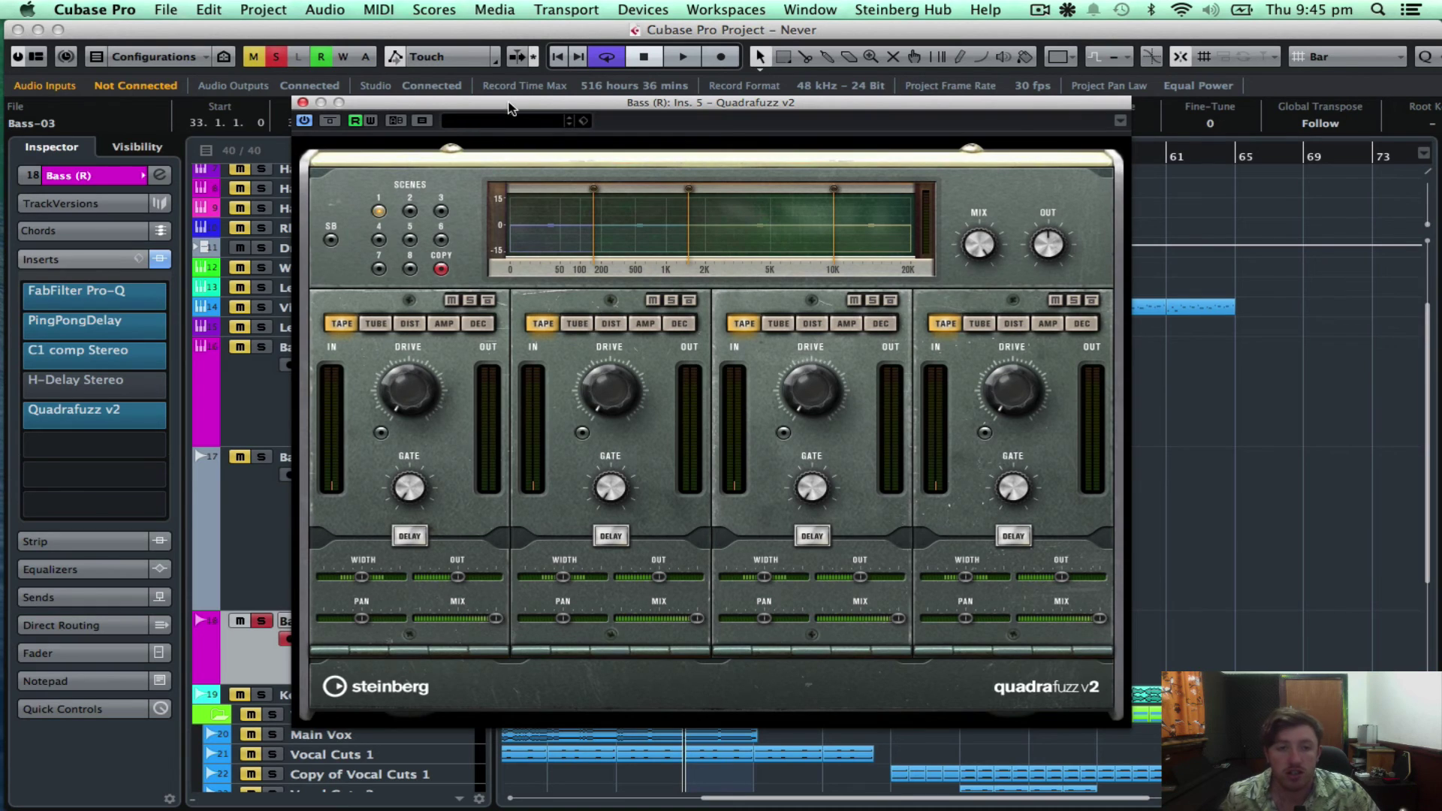
pyautogui.moveTo(508, 105); pyautogui.dragTo(674, 80)
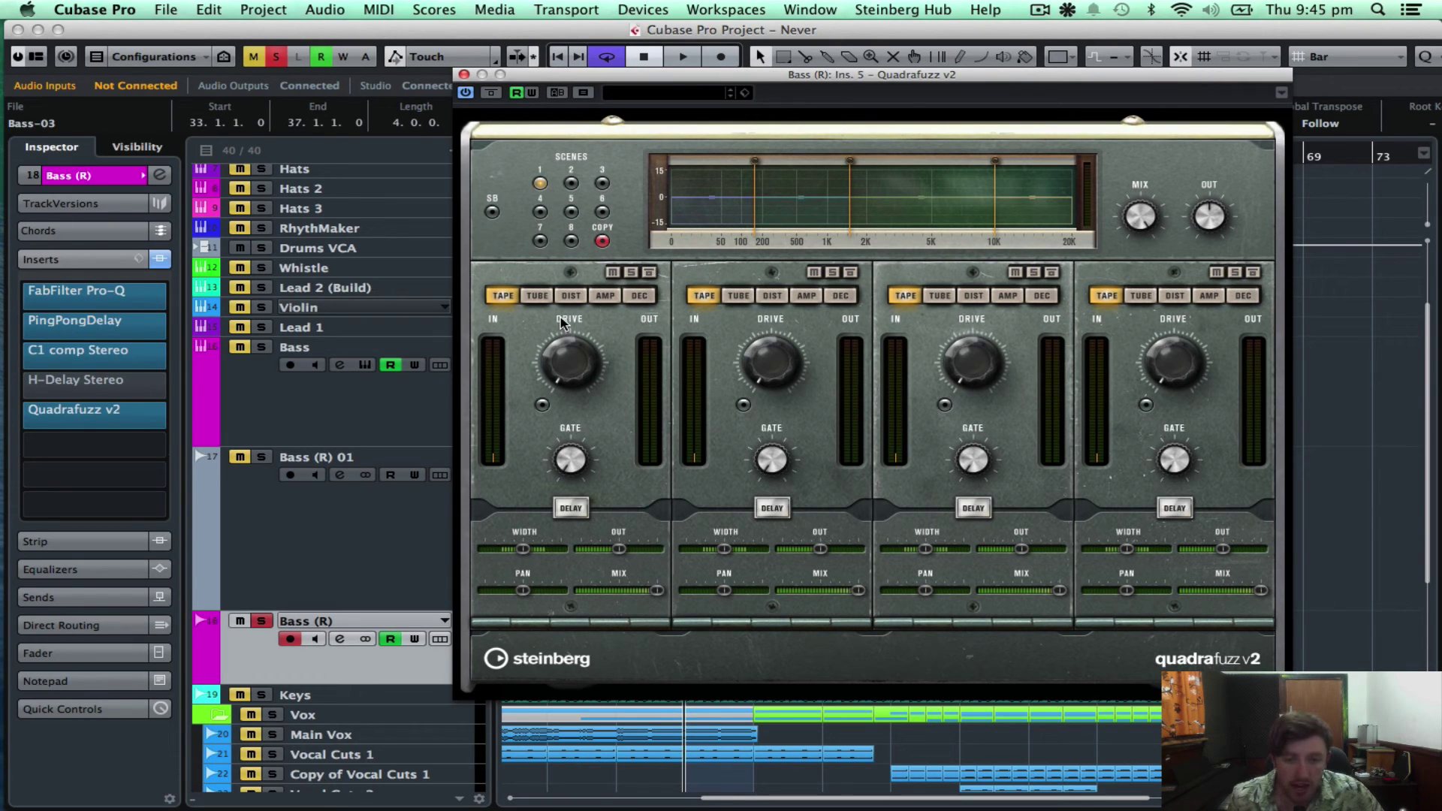
pyautogui.moveTo(580, 378)
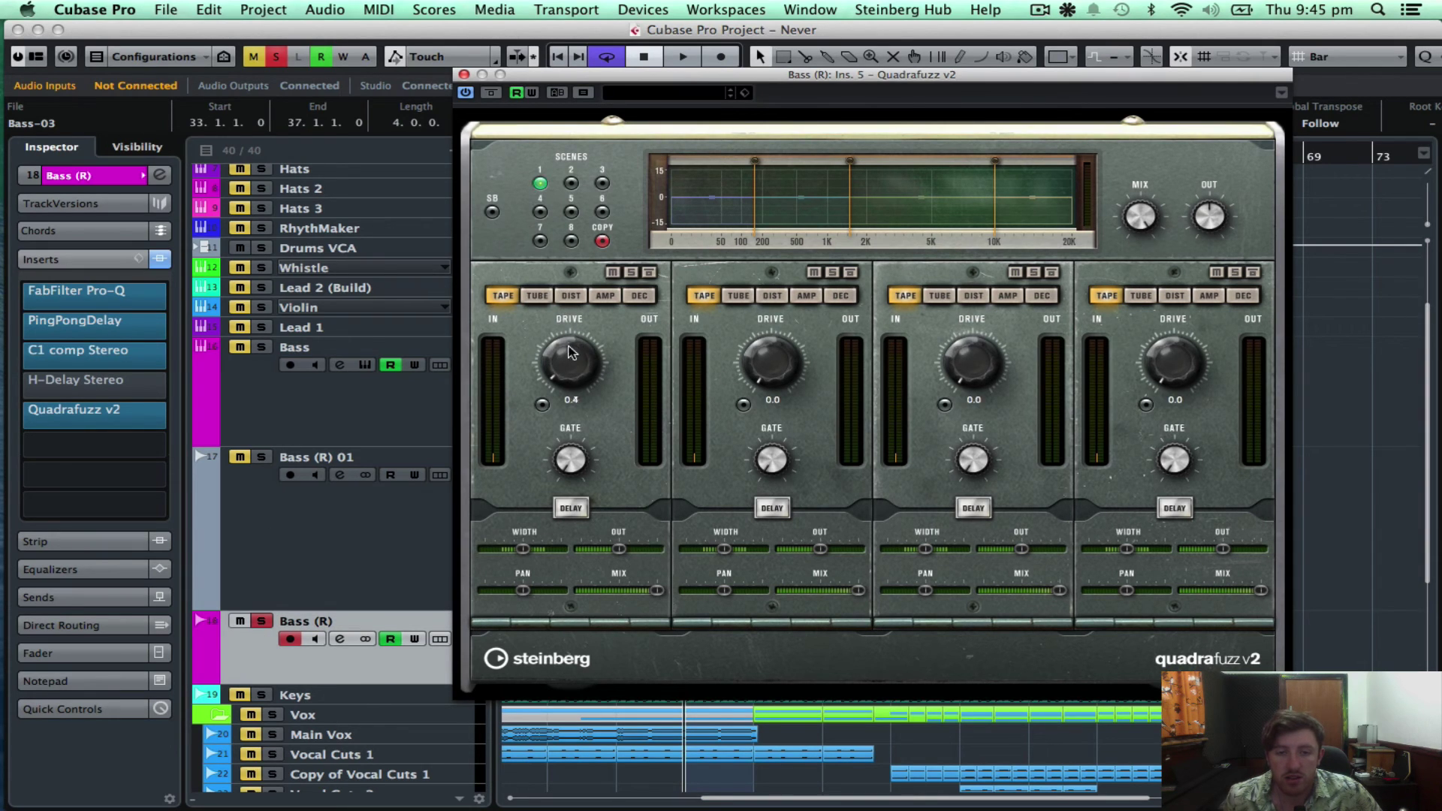
pyautogui.click(638, 297)
pyautogui.click(603, 297)
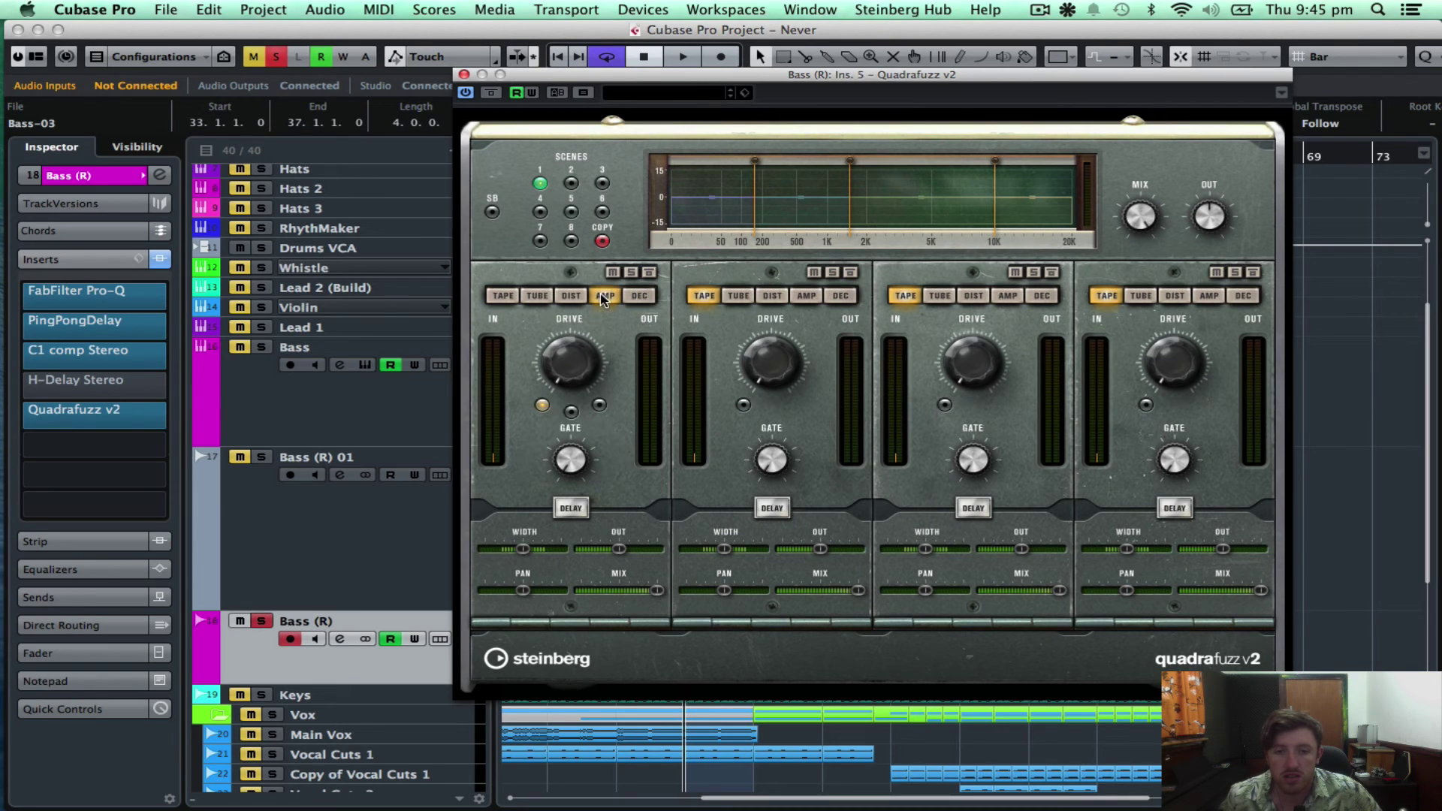
pyautogui.click(570, 297)
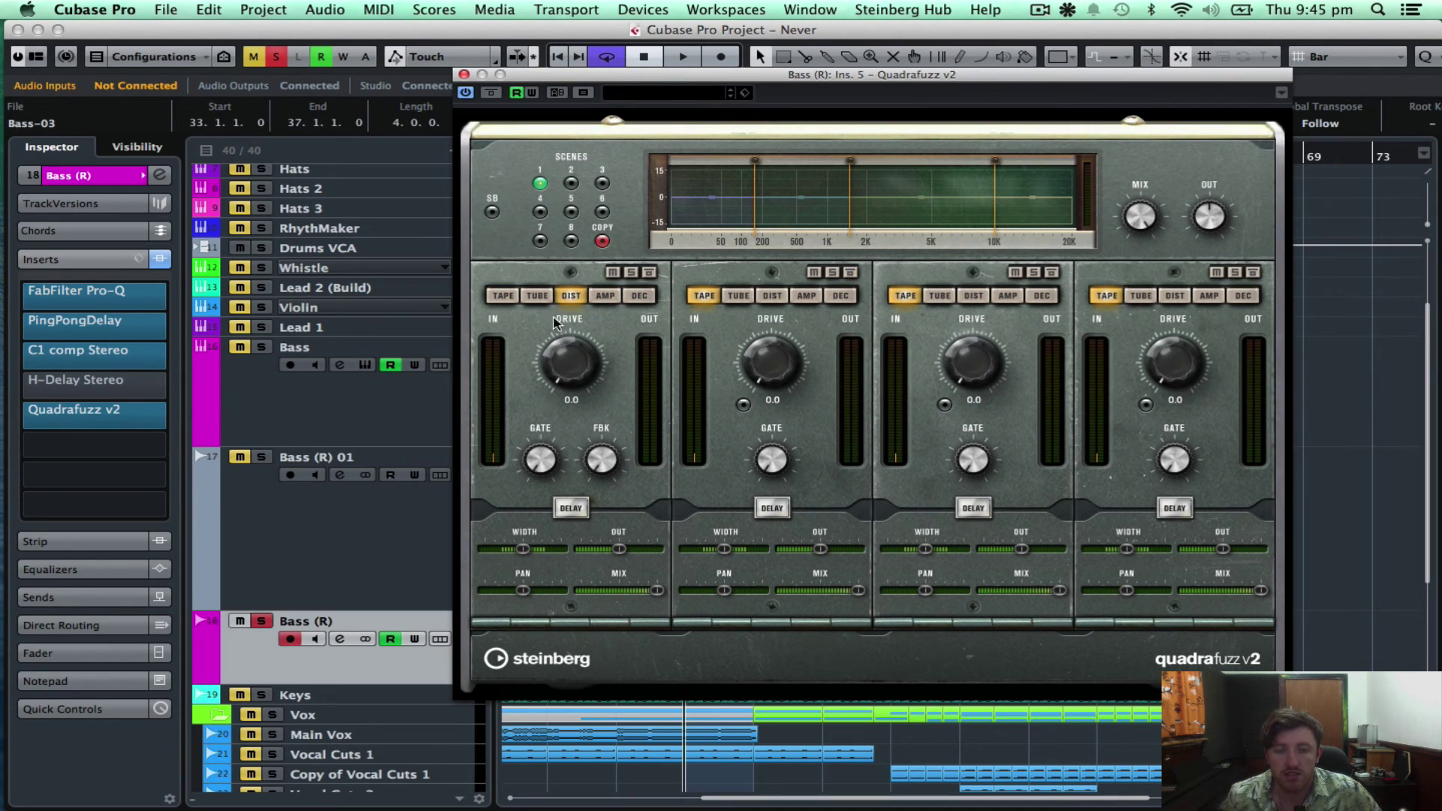
pyautogui.click(538, 296)
pyautogui.click(570, 298)
pyautogui.click(516, 296)
pyautogui.click(537, 297)
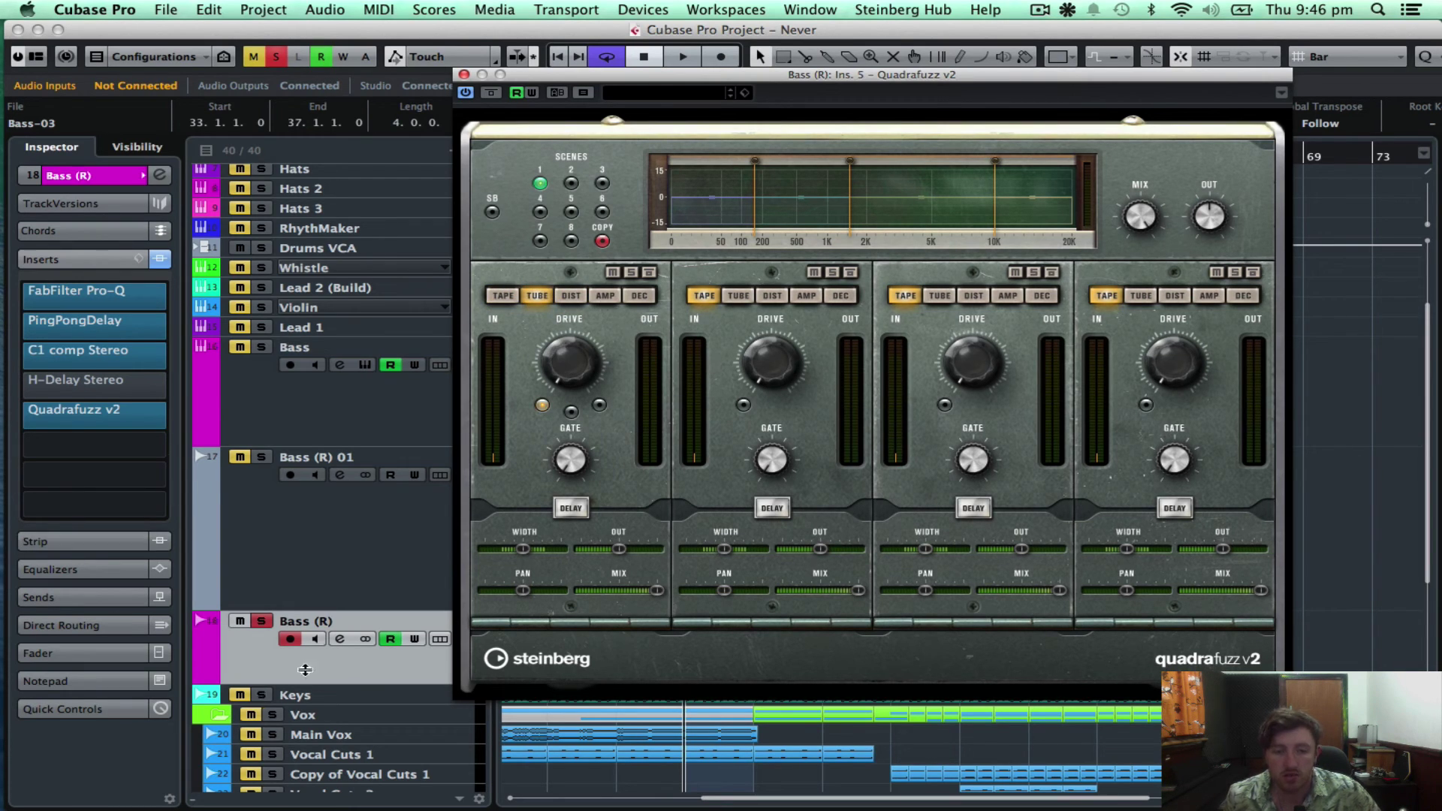
pyautogui.press('space')
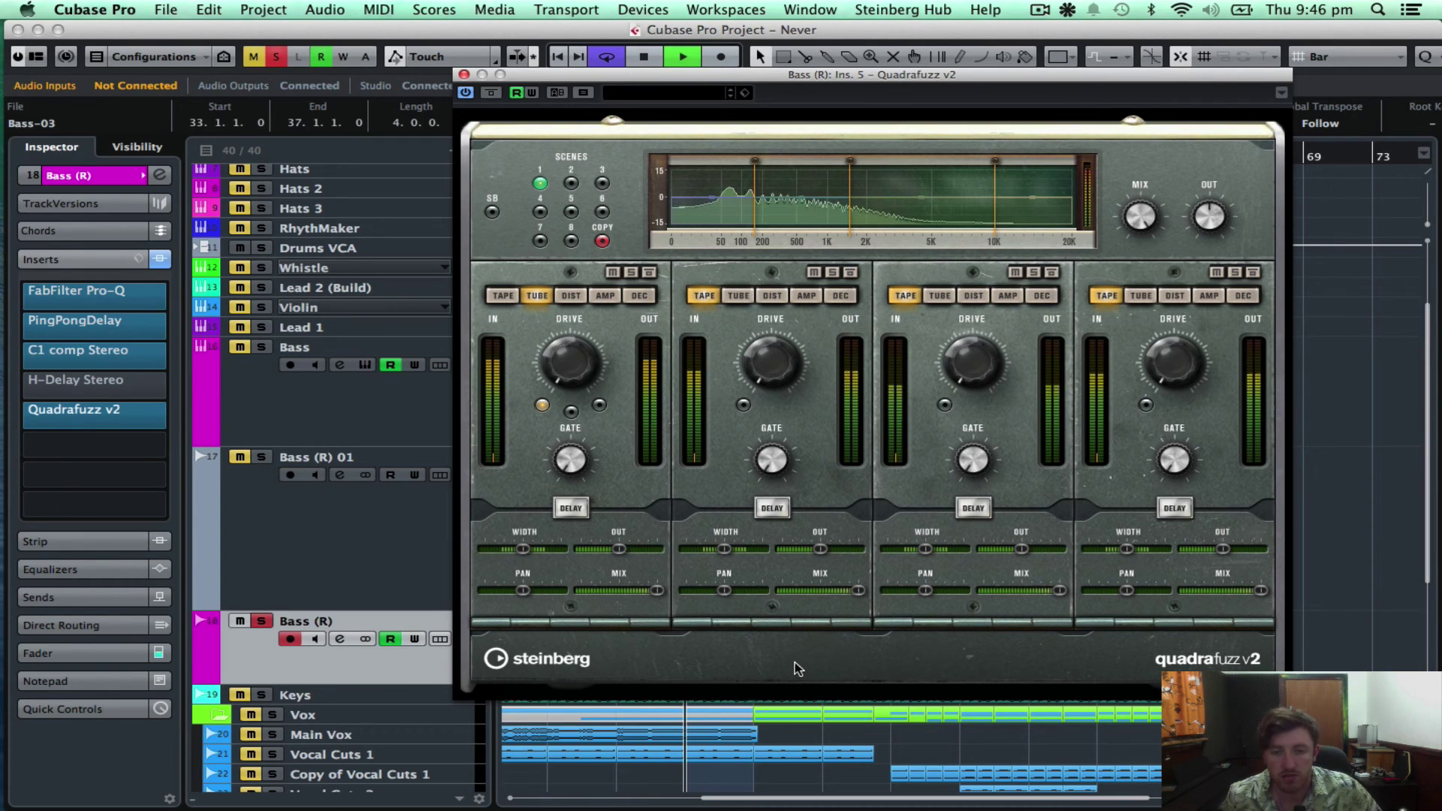
# - Audition Quadrafuzz presets from Background Vocal Delays 1 through Bass Filth, Brutal Bass, Brutal Kick, to Drum Group Melt 1
pyautogui.click(683, 93)
pyautogui.scroll(5, 699, 256)
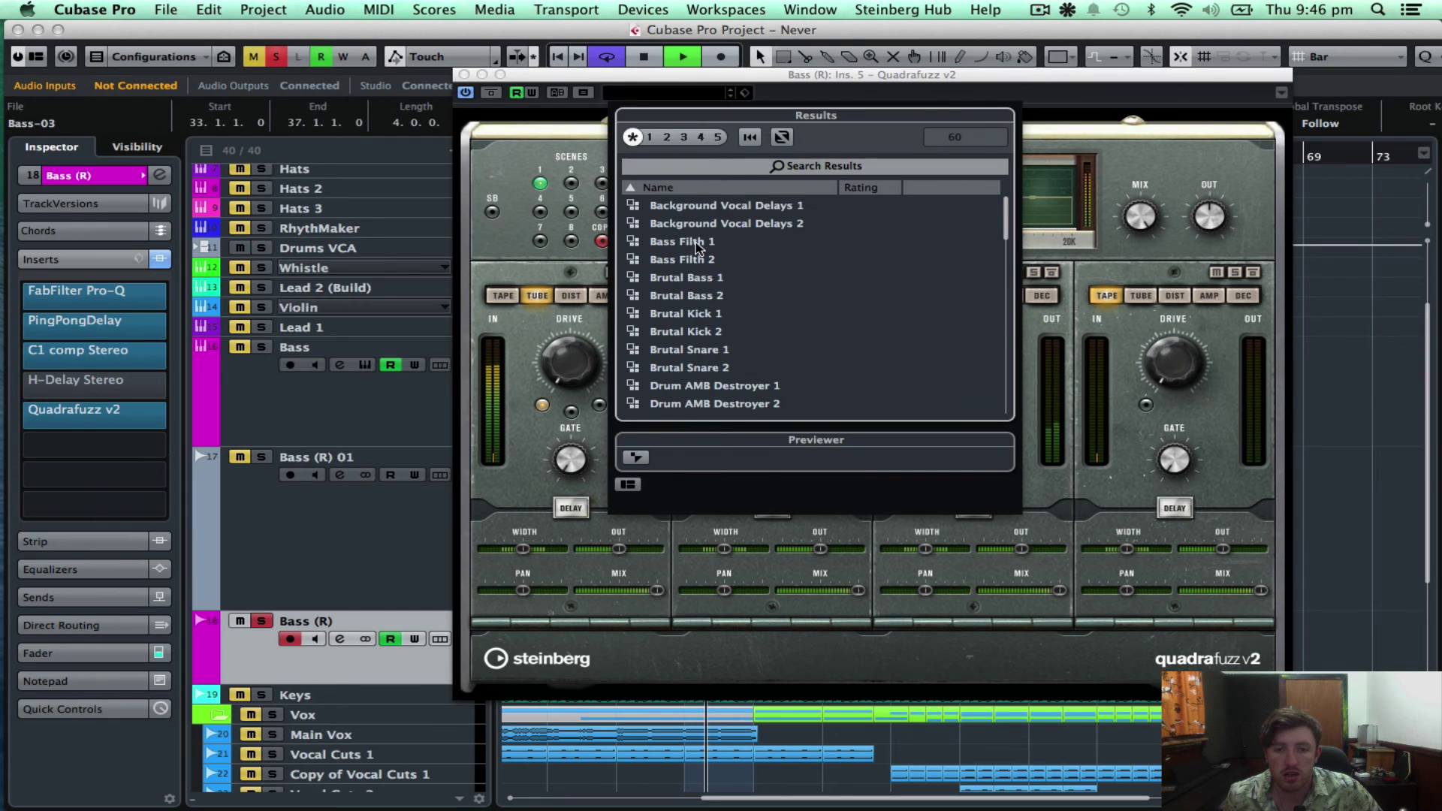
pyautogui.click(696, 207)
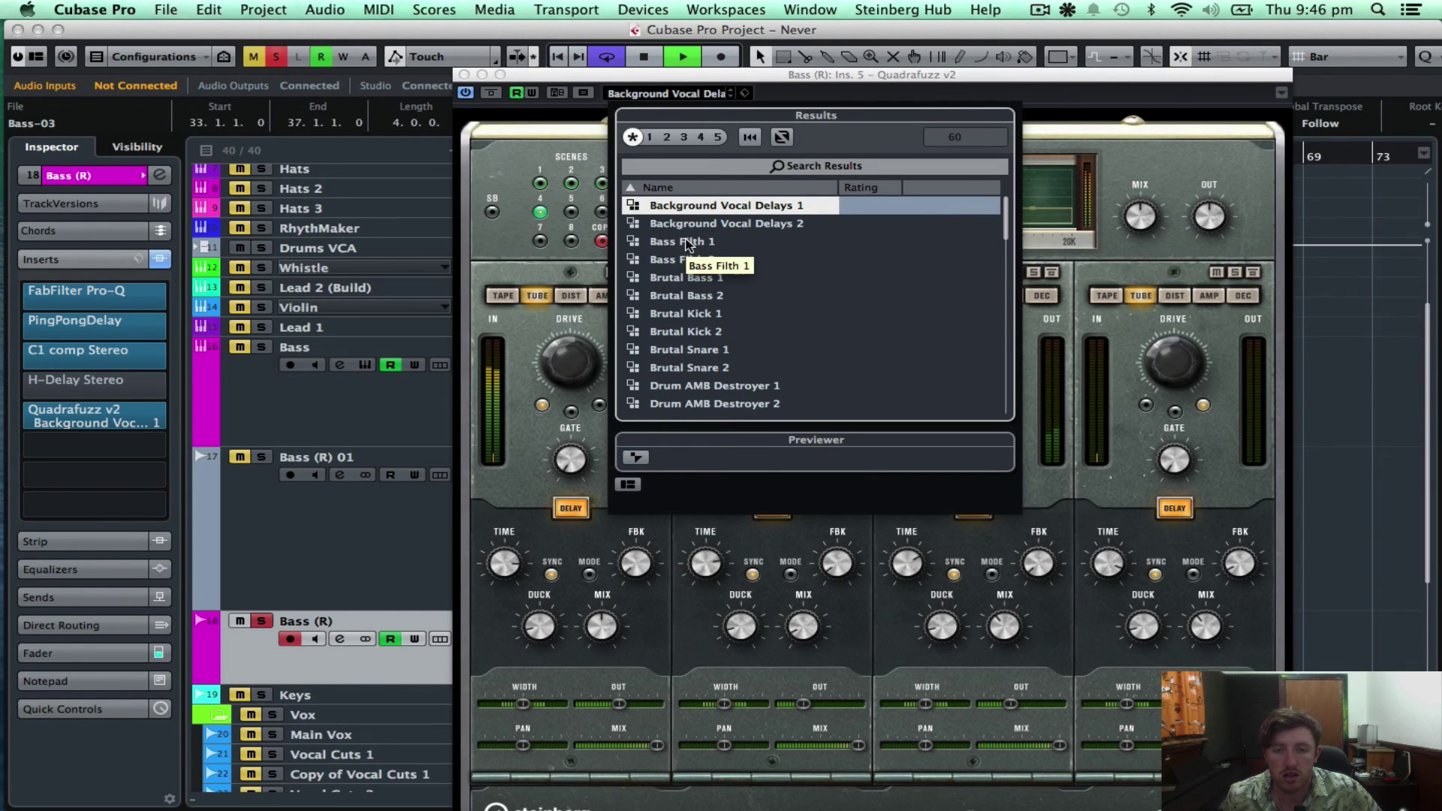
pyautogui.click(684, 242)
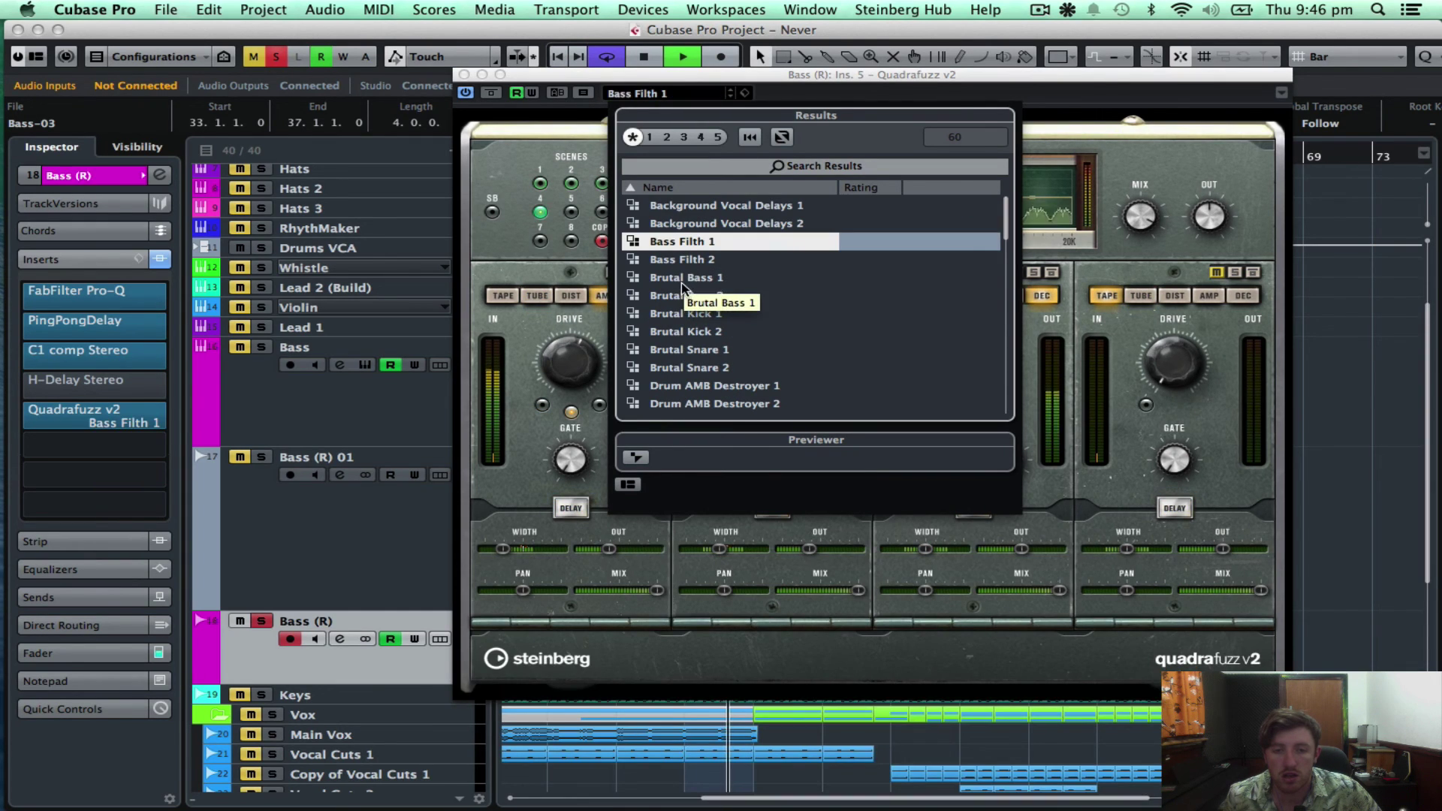
pyautogui.click(681, 278)
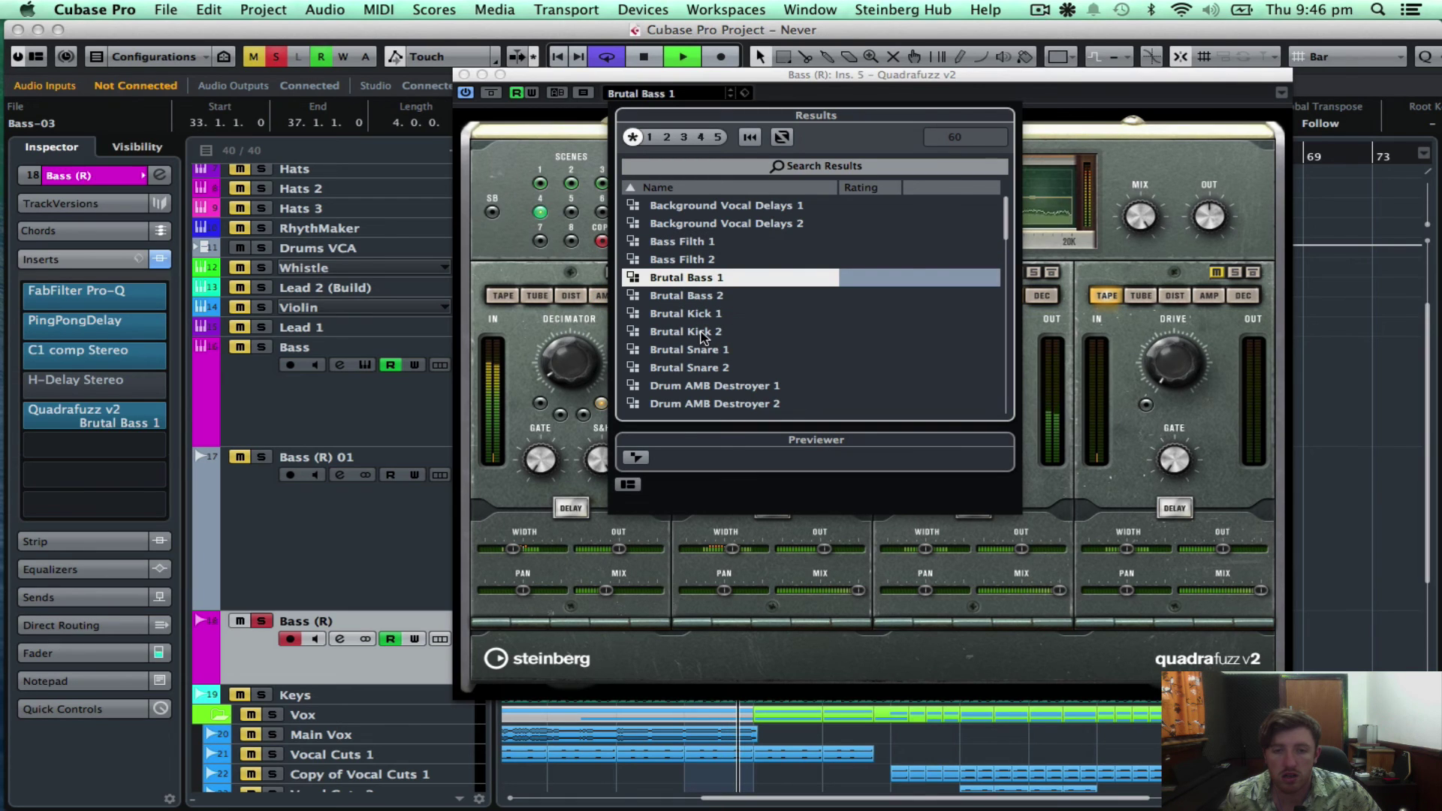
pyautogui.click(690, 314)
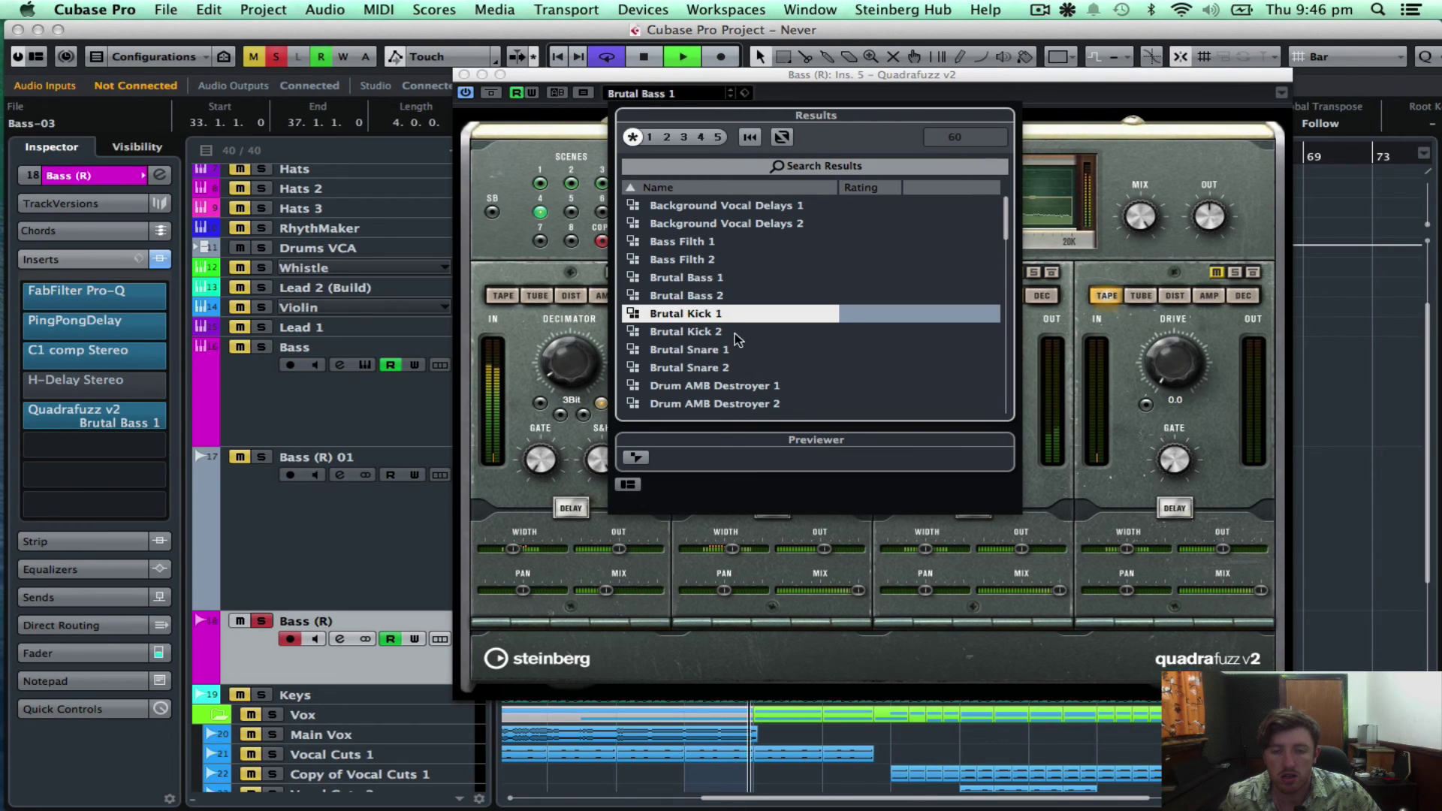
pyautogui.scroll(-3, 714, 332)
pyautogui.click(706, 223)
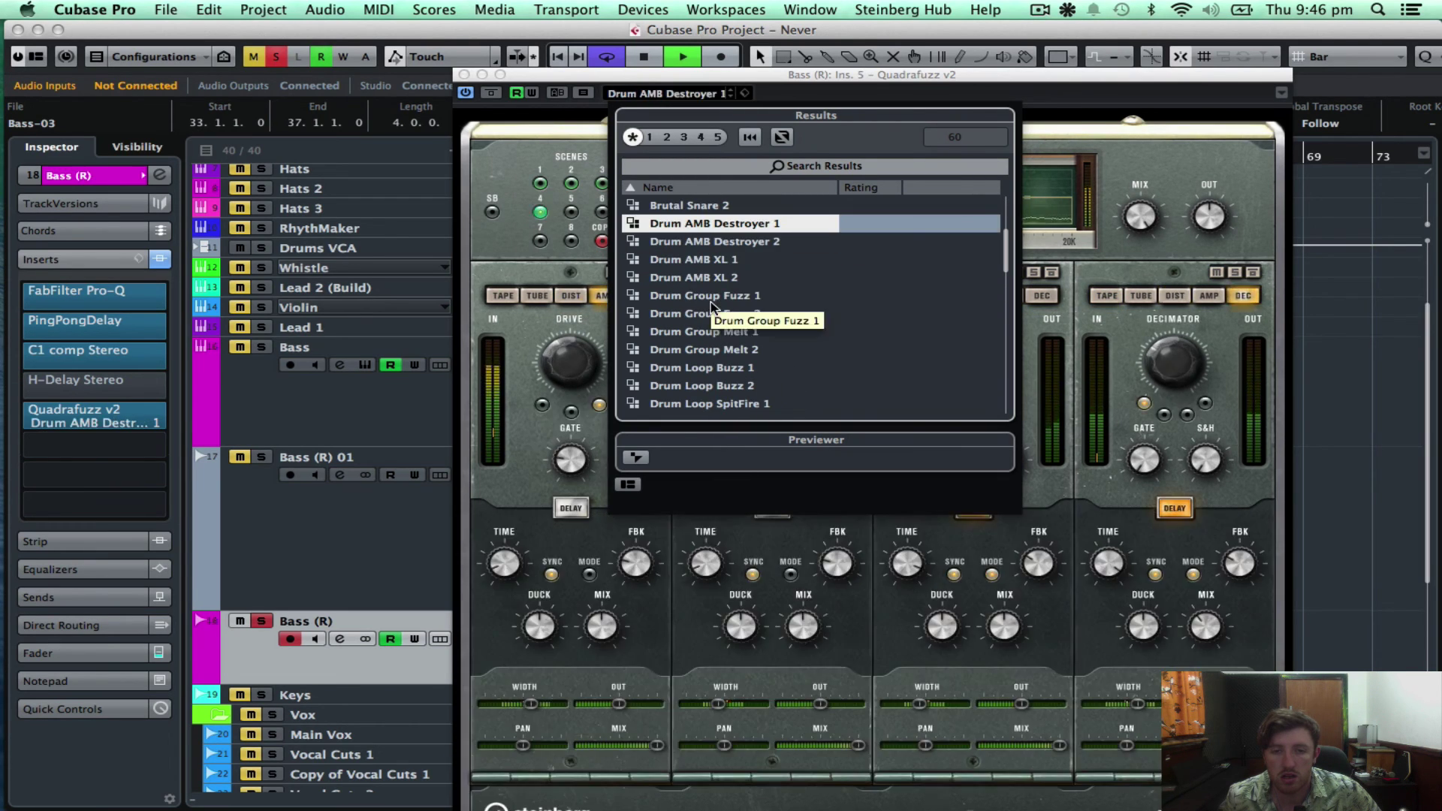
pyautogui.scroll(-1, 713, 308)
pyautogui.click(705, 279)
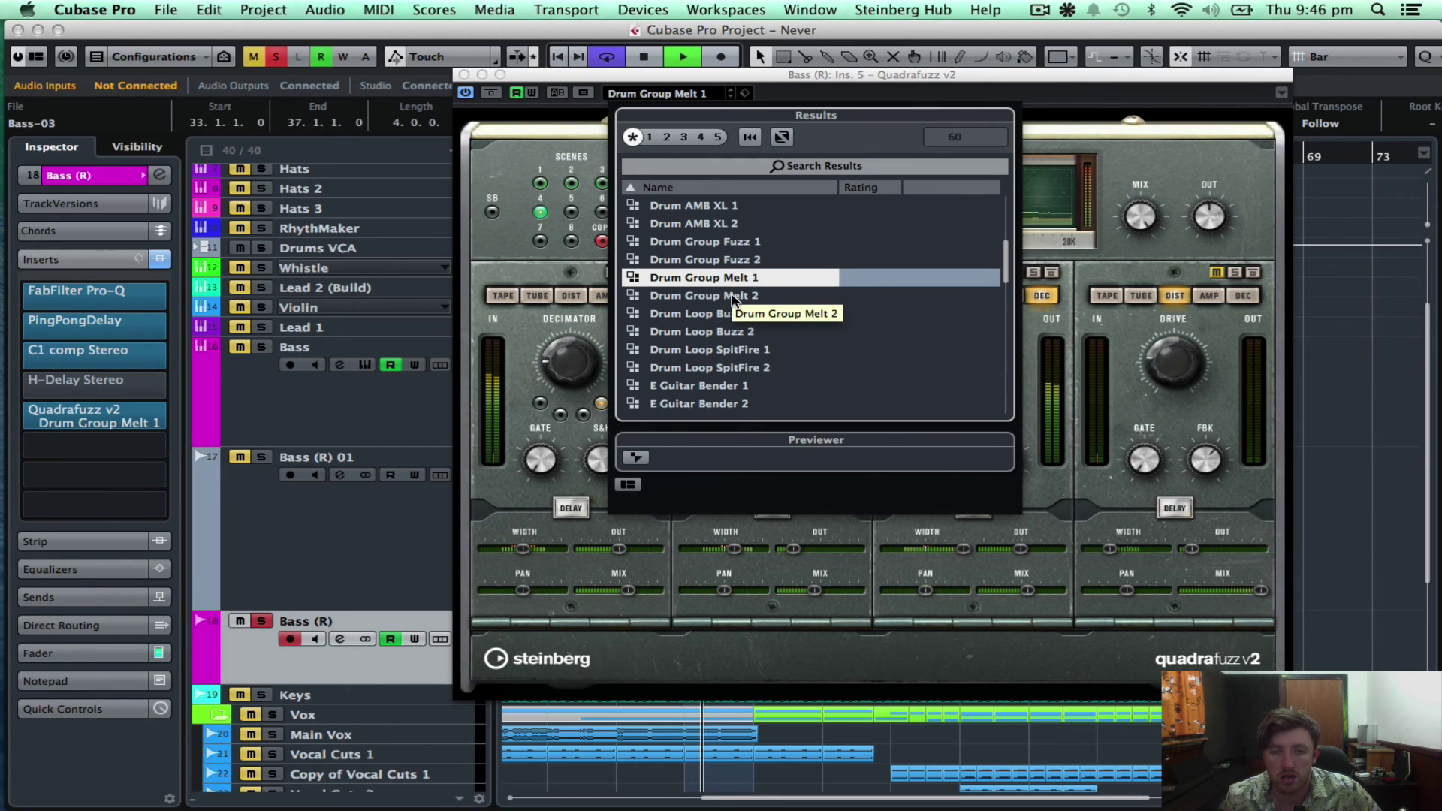
# - Try presets from Drum Loop SpitFire 2 to Female Vox Grind 1, keep Synth Bass Decimate 1, and close the editor
pyautogui.scroll(-1, 732, 300)
pyautogui.click(729, 297)
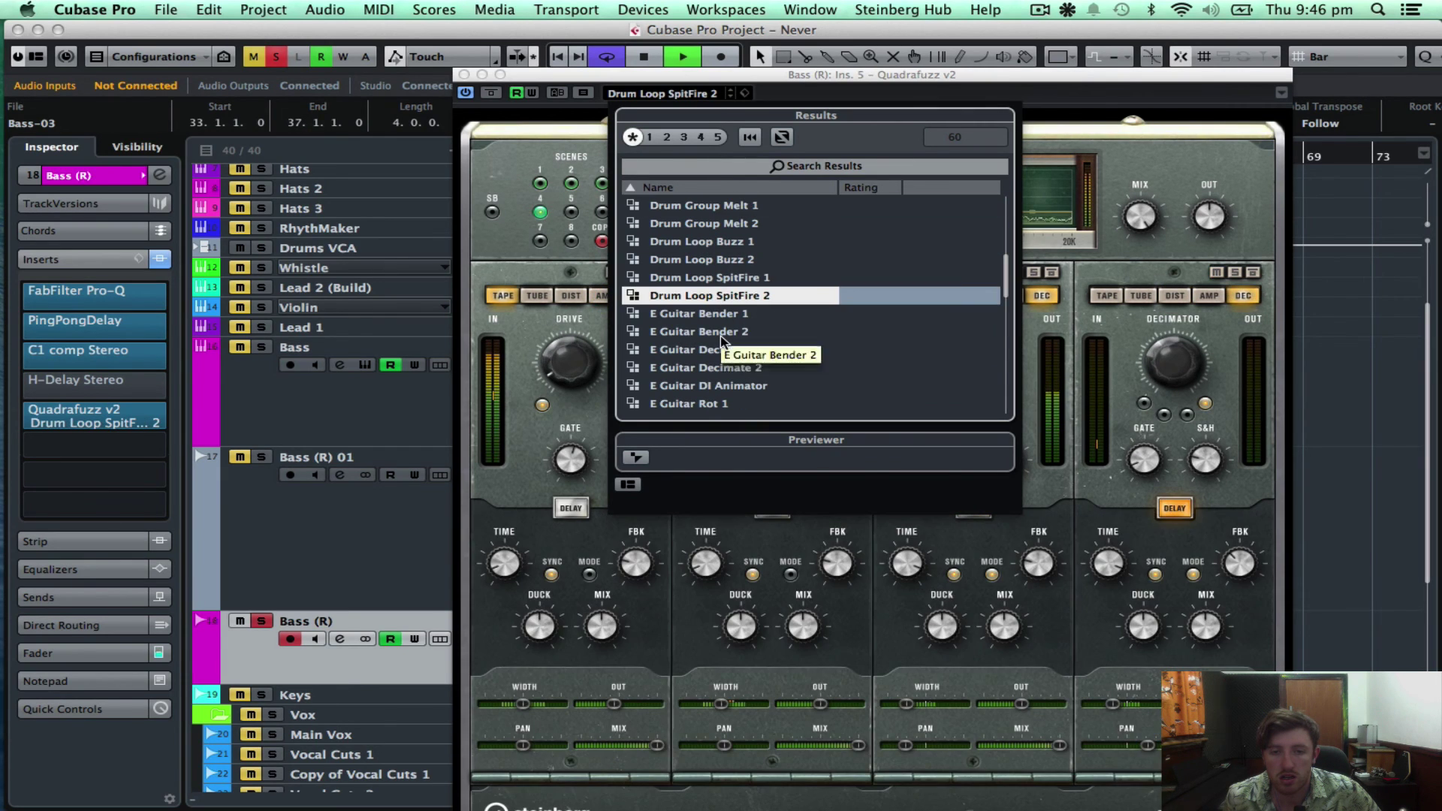
pyautogui.scroll(-2, 714, 316)
pyautogui.click(699, 259)
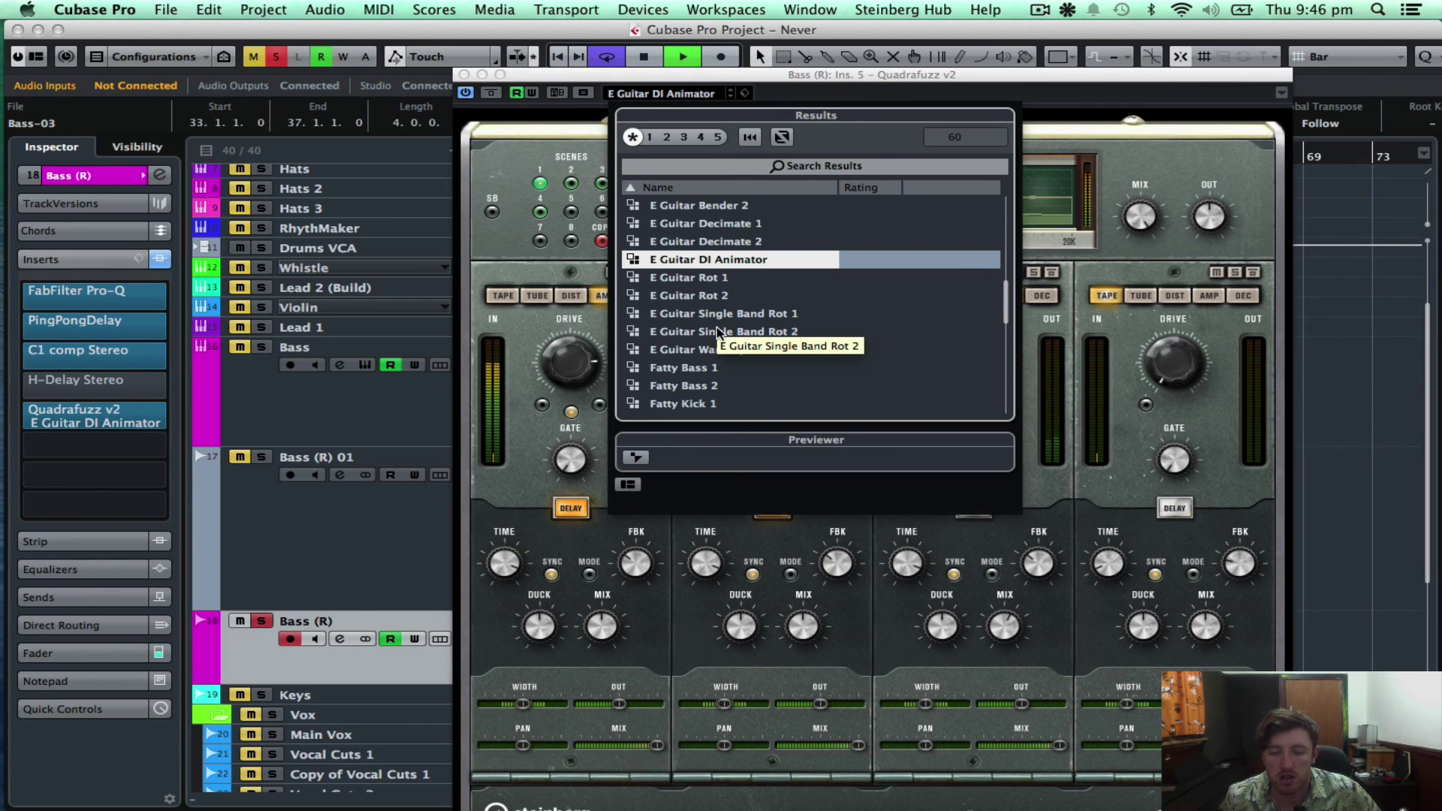
pyautogui.scroll(-1, 714, 336)
pyautogui.click(696, 297)
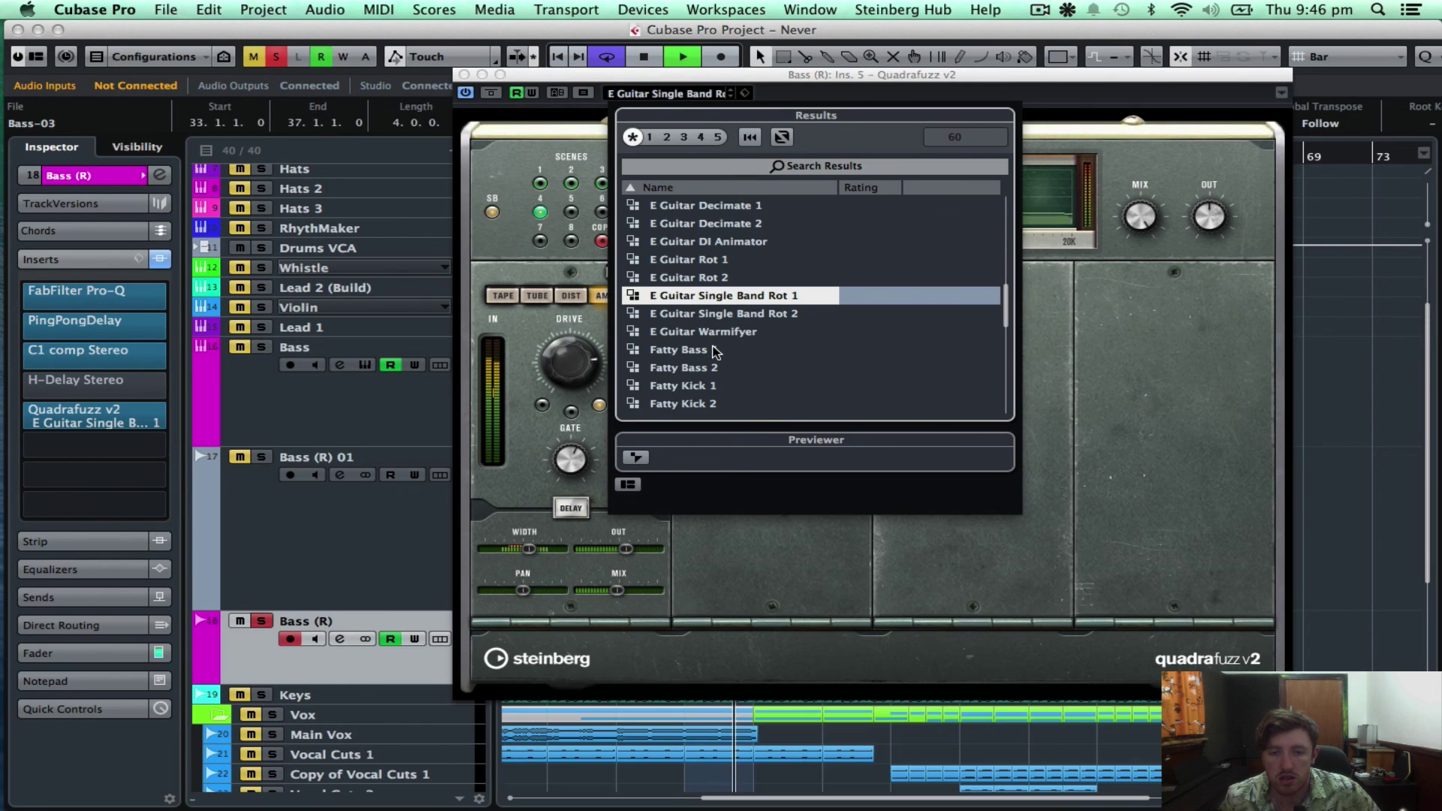
pyautogui.scroll(-2, 711, 346)
pyautogui.click(712, 349)
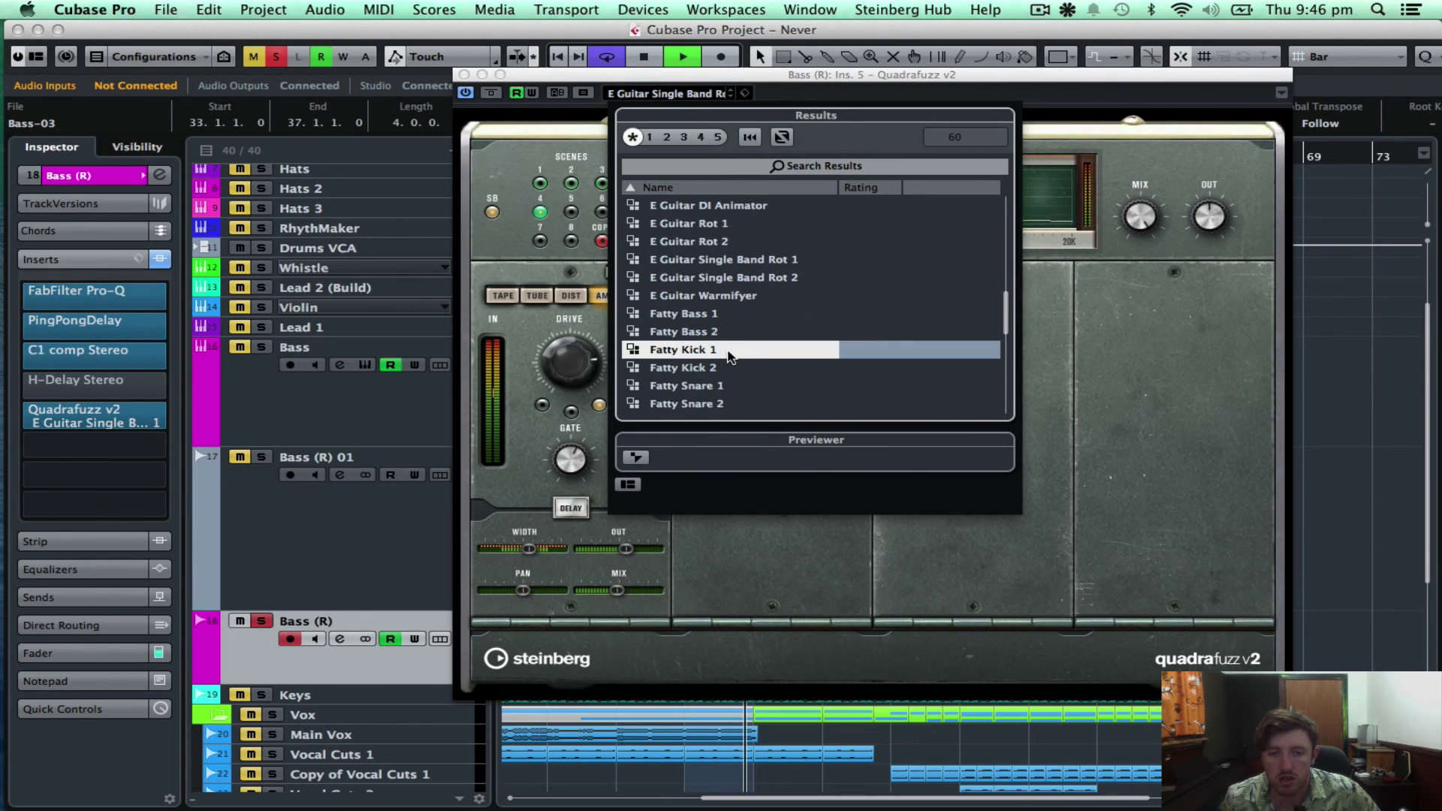
pyautogui.scroll(-5, 713, 360)
pyautogui.click(697, 367)
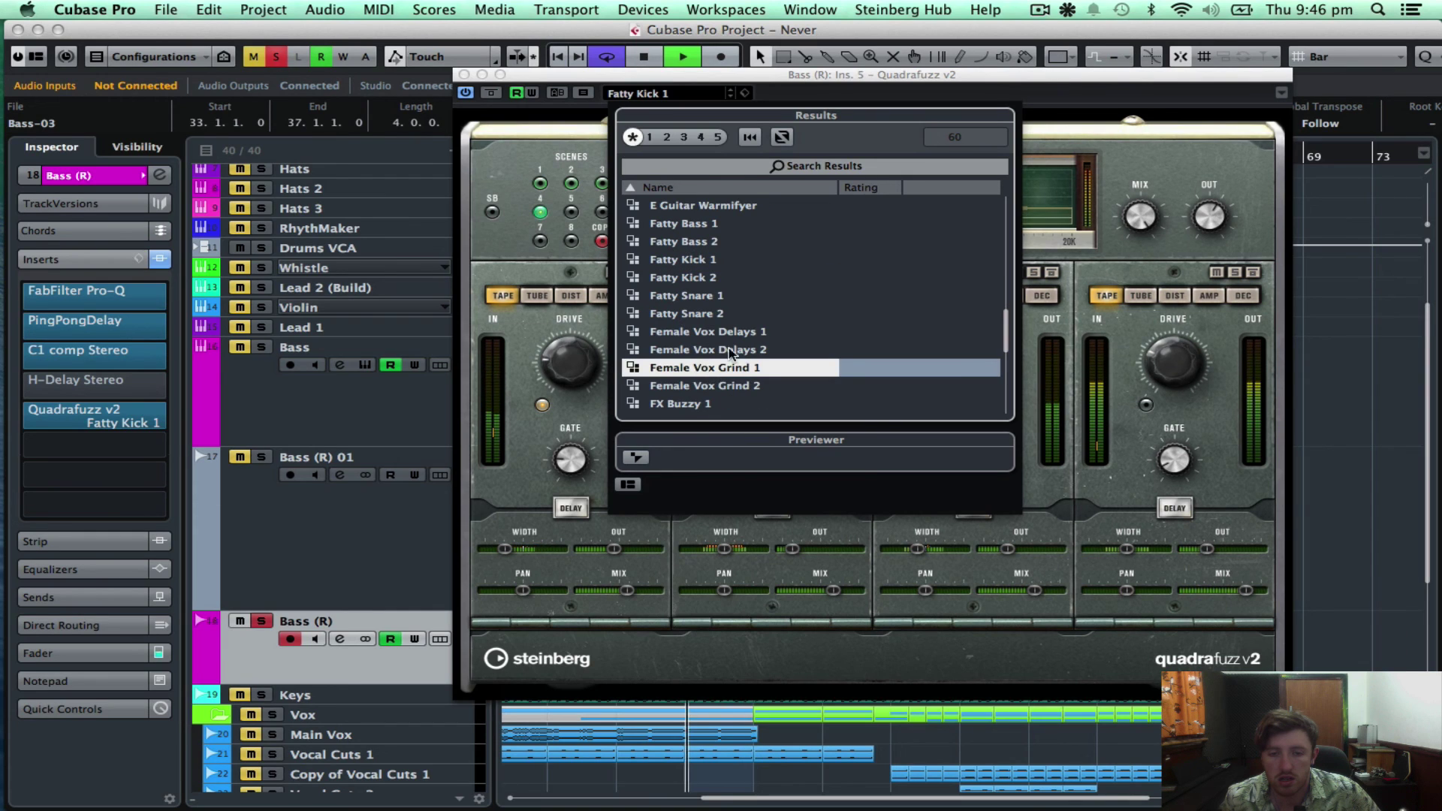
pyautogui.scroll(-10, 723, 335)
pyautogui.click(691, 350)
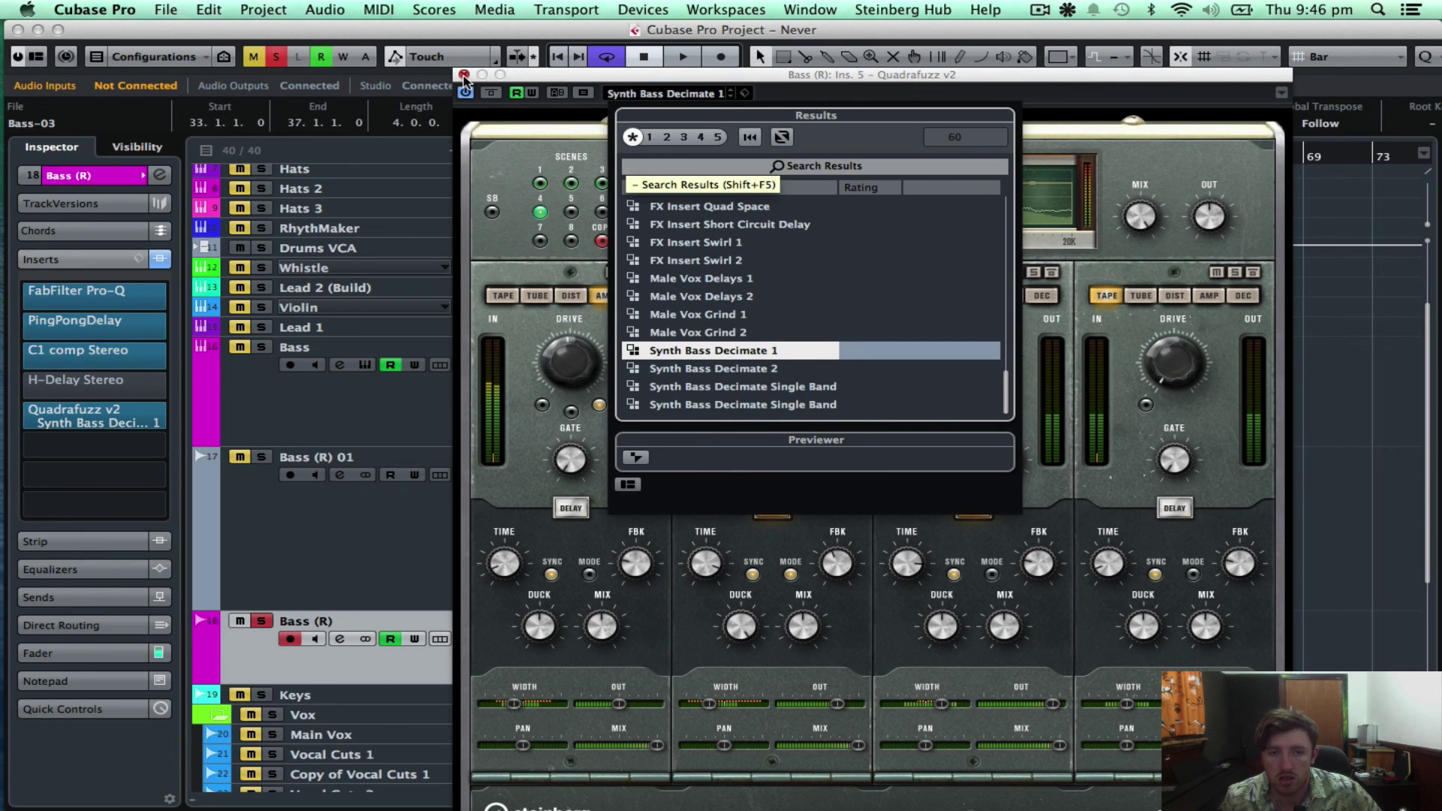
pyautogui.click(465, 75)
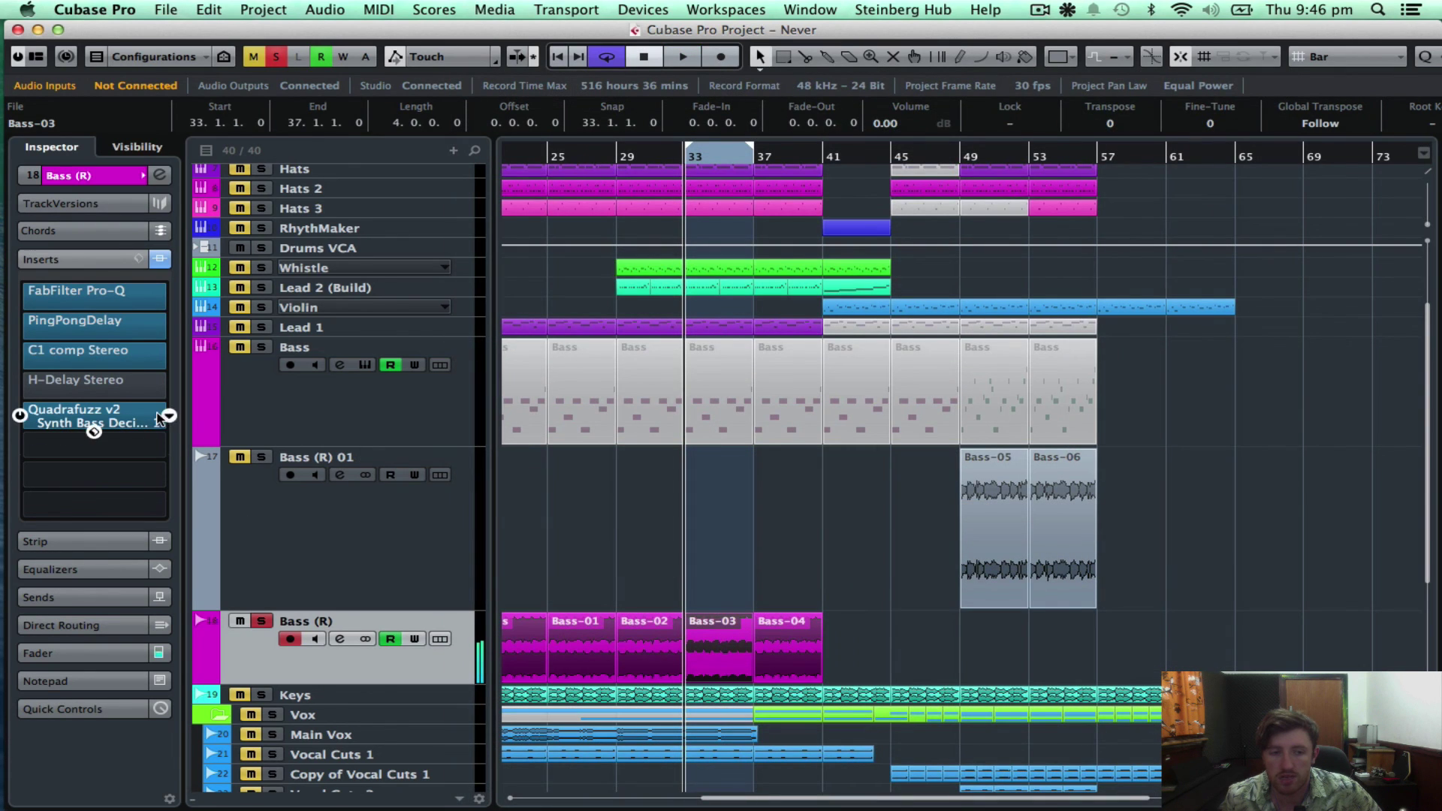
# - Replace the Quadrafuzz v2 insert on Bass (R) with No Effect
pyautogui.click(168, 418)
pyautogui.scroll(5, 239, 460)
pyautogui.click(235, 461)
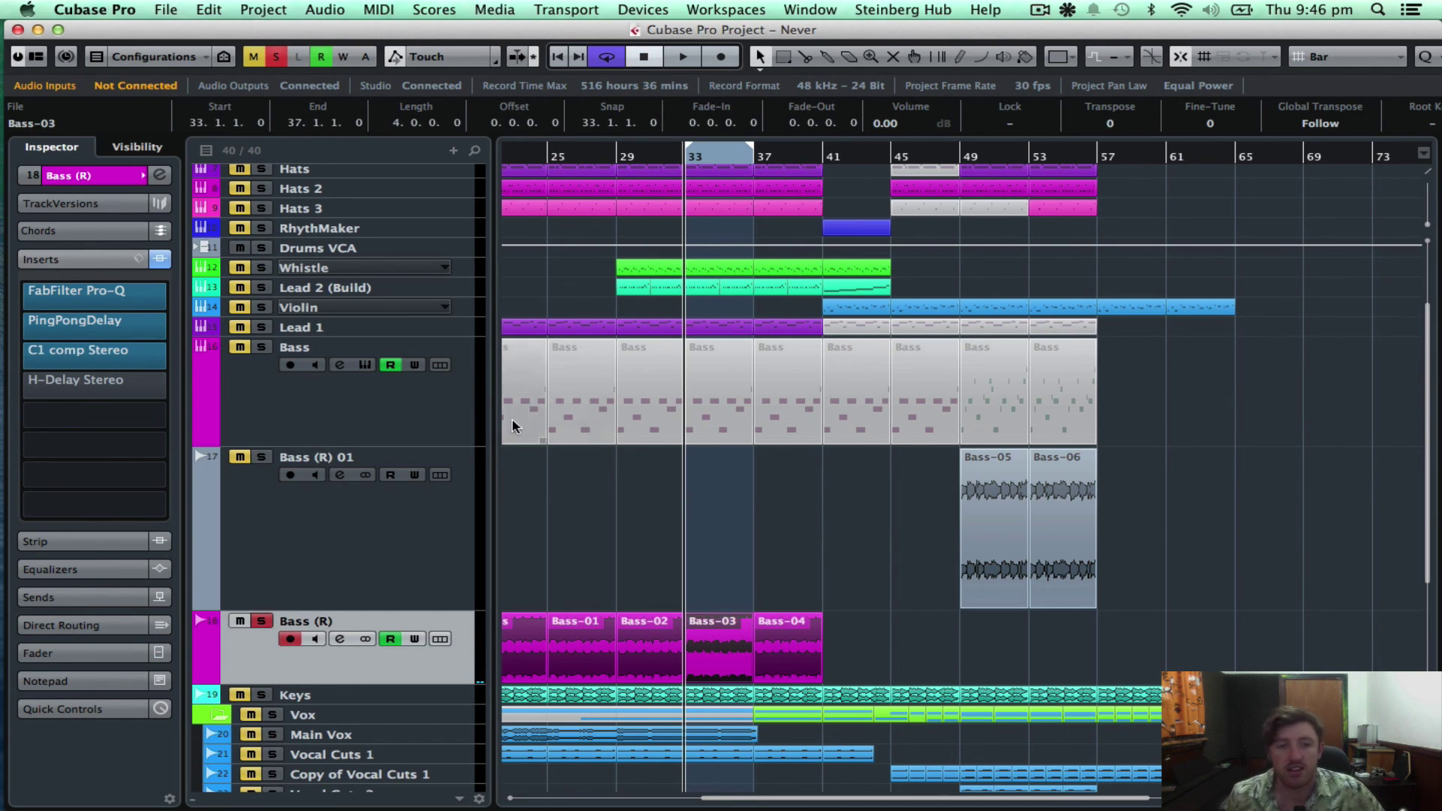
# - Unsolo Bass (R) and play the song briefly, stopping back at bar 33
pyautogui.click(263, 620)
pyautogui.press('space')
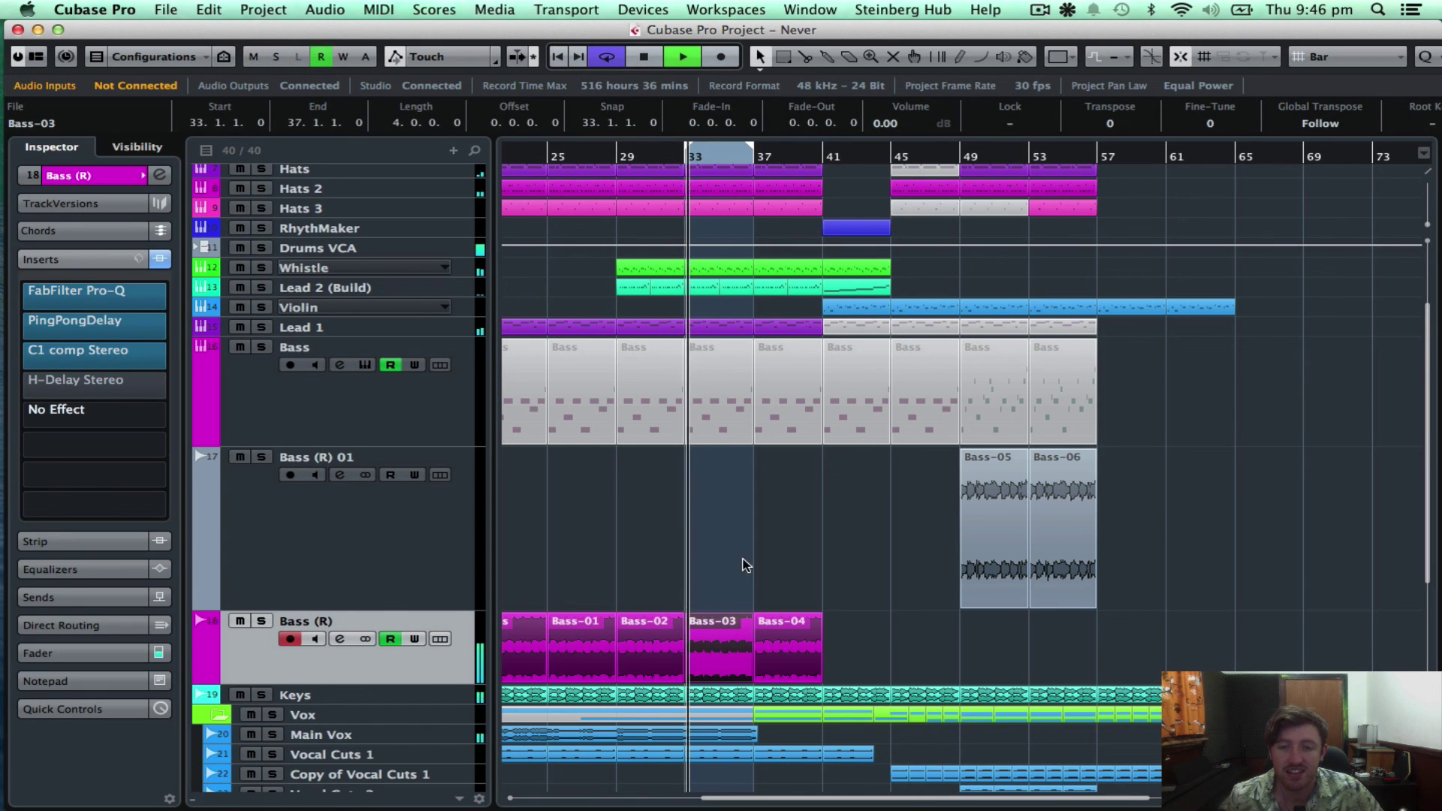
pyautogui.scroll(-5, 826, 530)
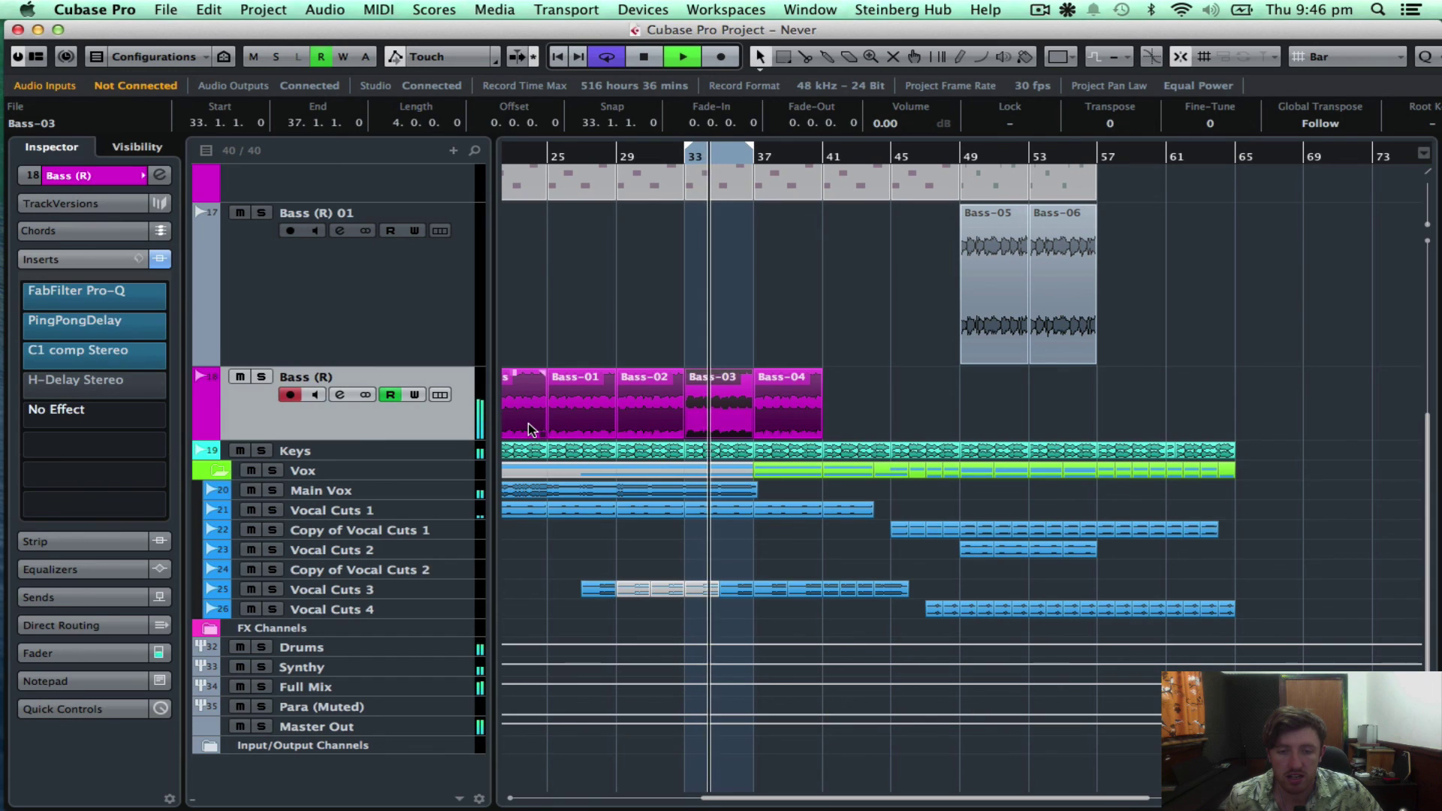
pyautogui.press('space')
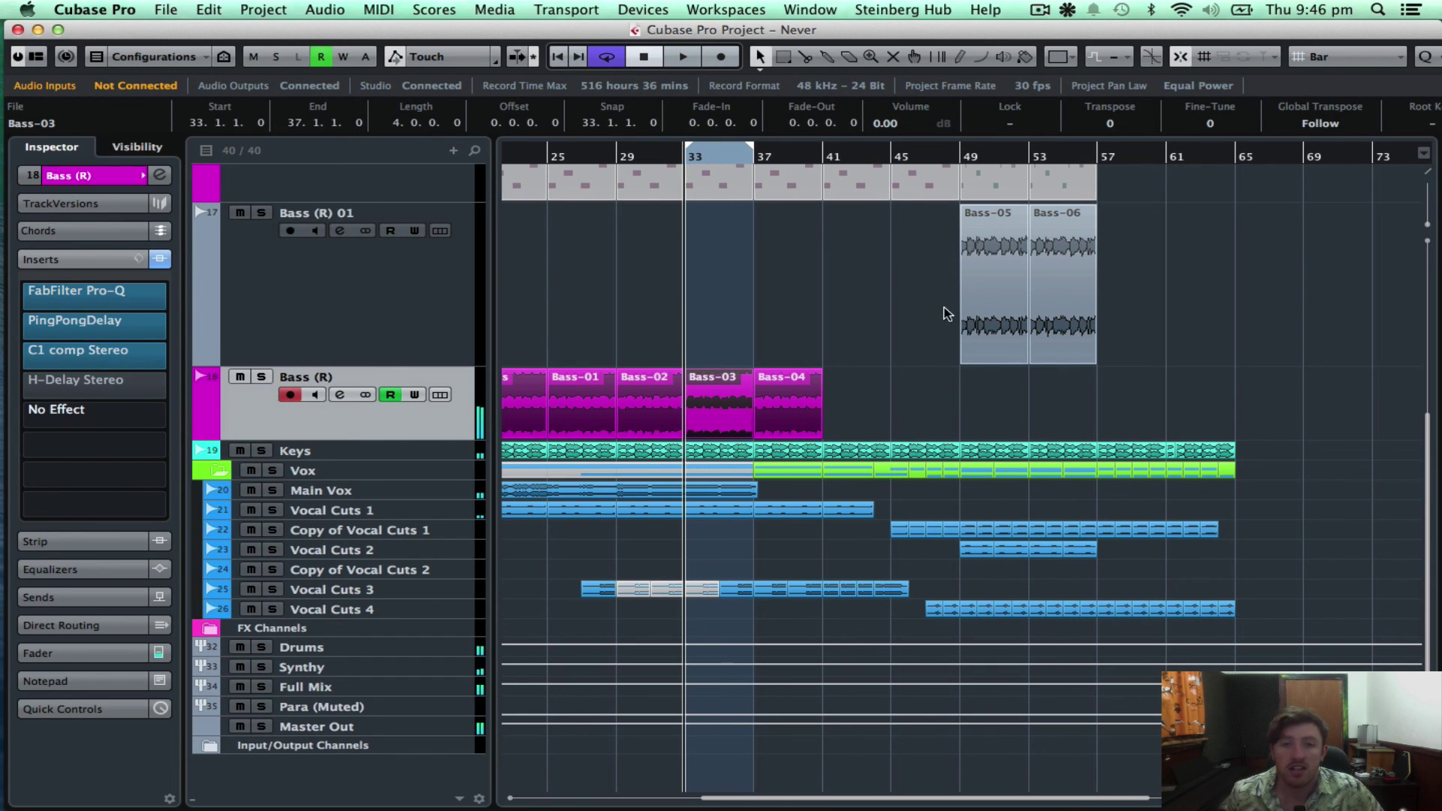
pyautogui.scroll(8, 887, 316)
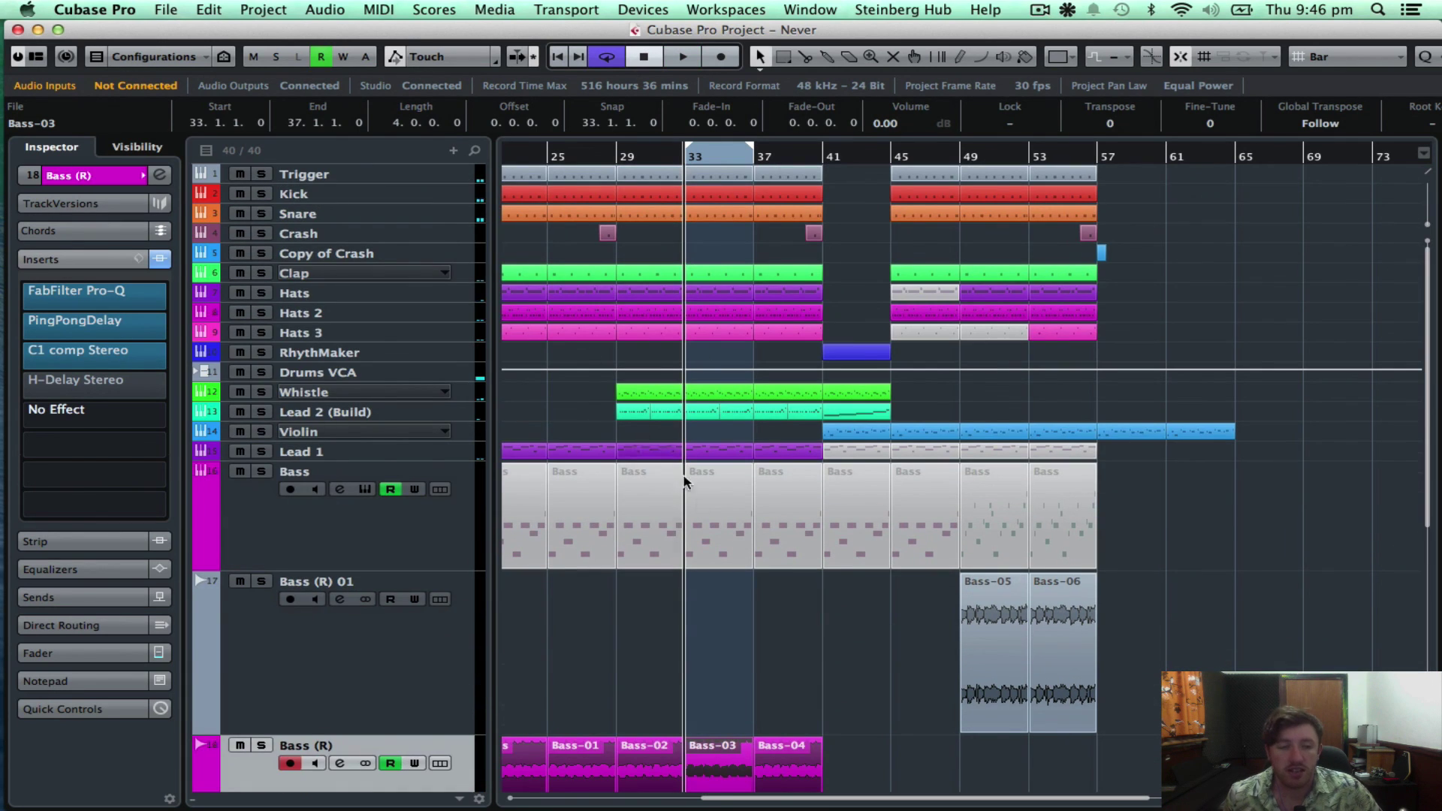
pyautogui.scroll(-1, 840, 597)
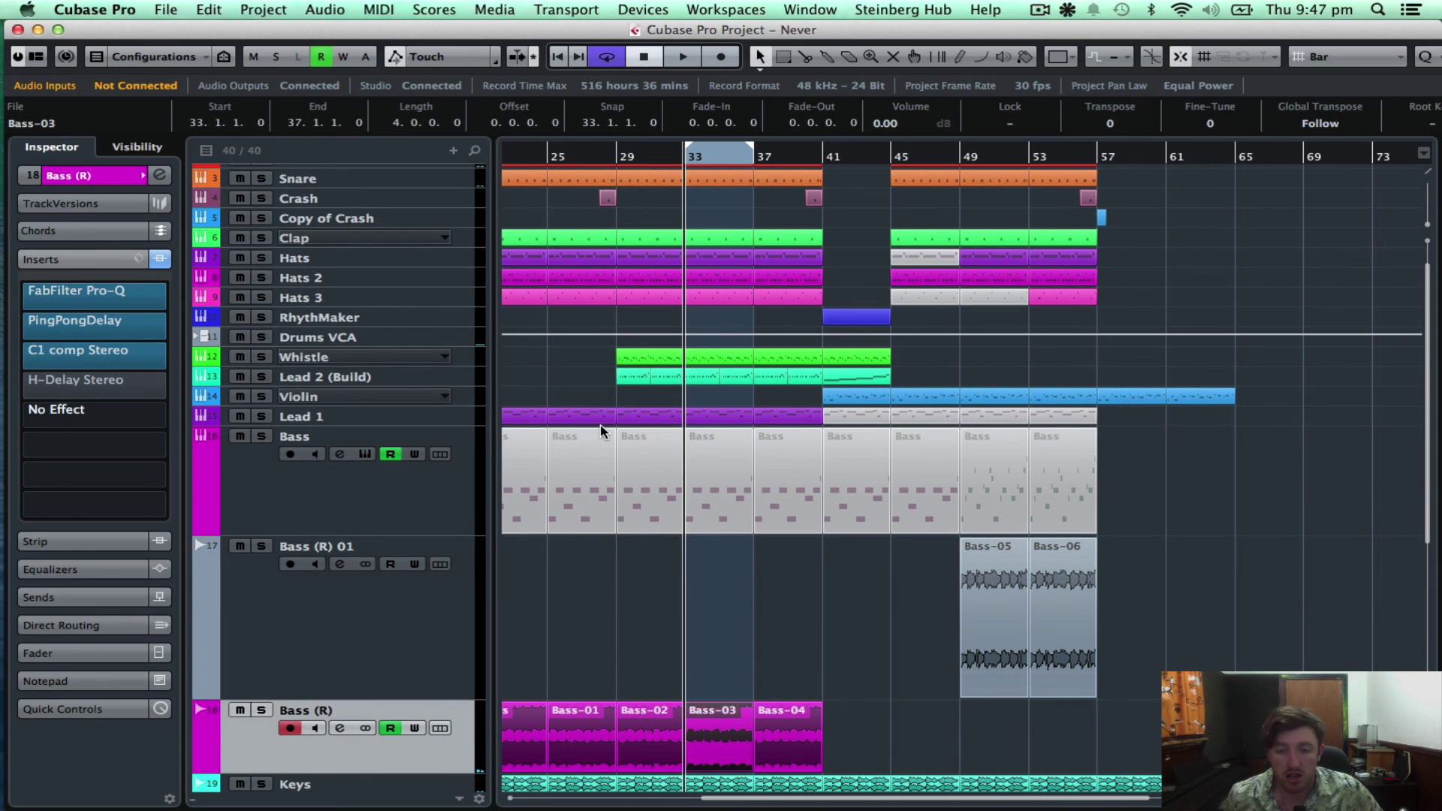
pyautogui.scroll(1, 774, 491)
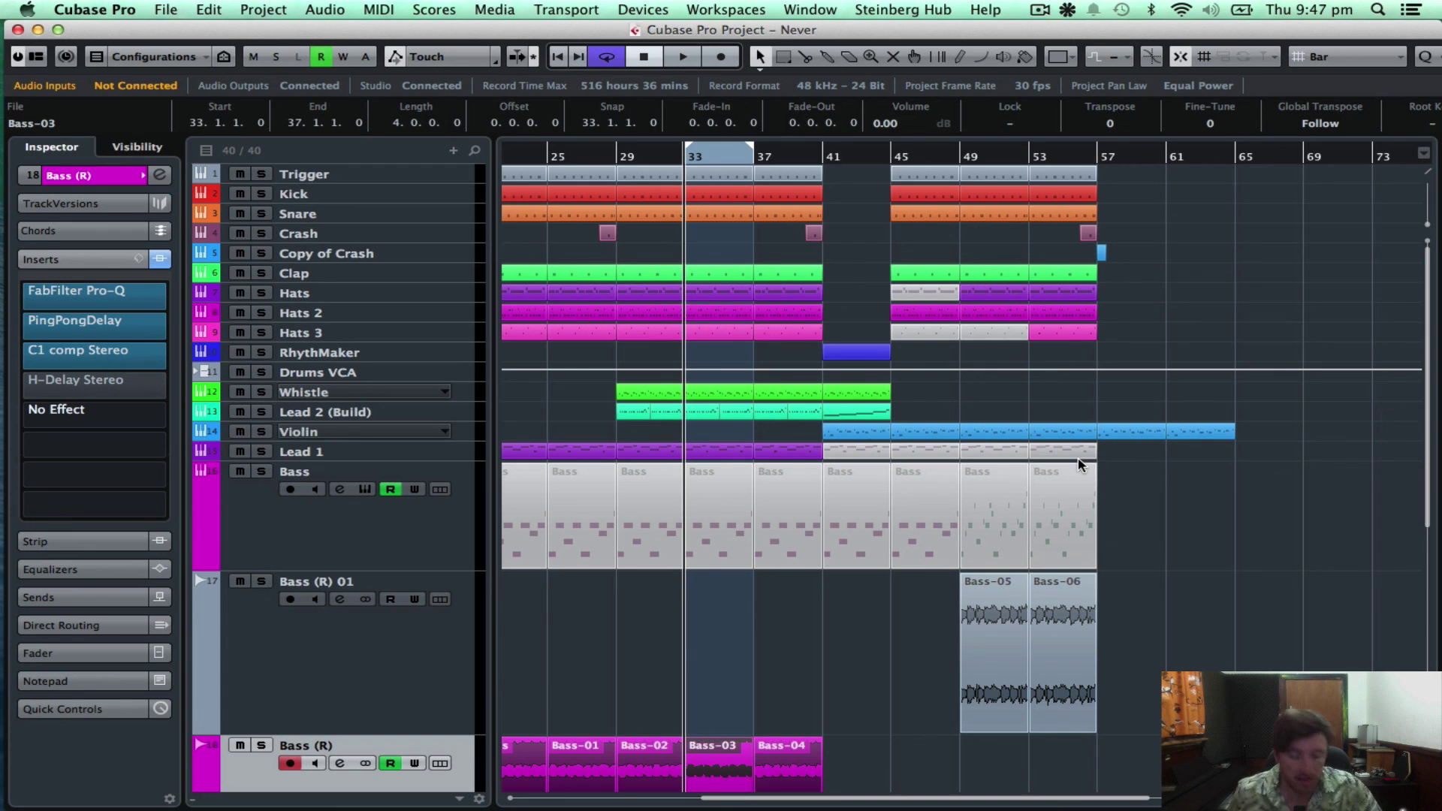
pyautogui.press('F3')
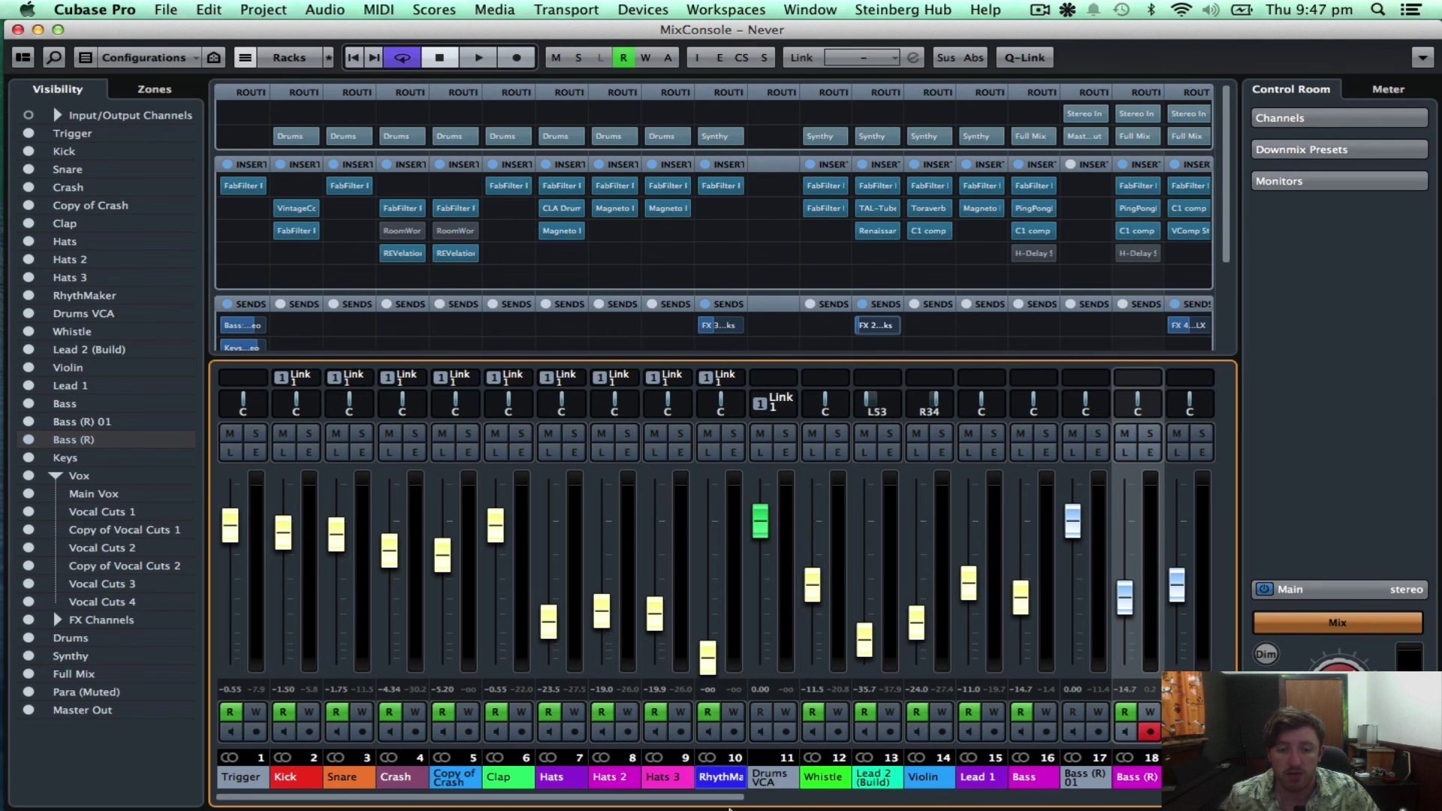
pyautogui.moveTo(511, 802)
pyautogui.mouseDown()
pyautogui.moveTo(924, 802)
pyautogui.moveTo(510, 802)
pyautogui.mouseUp()
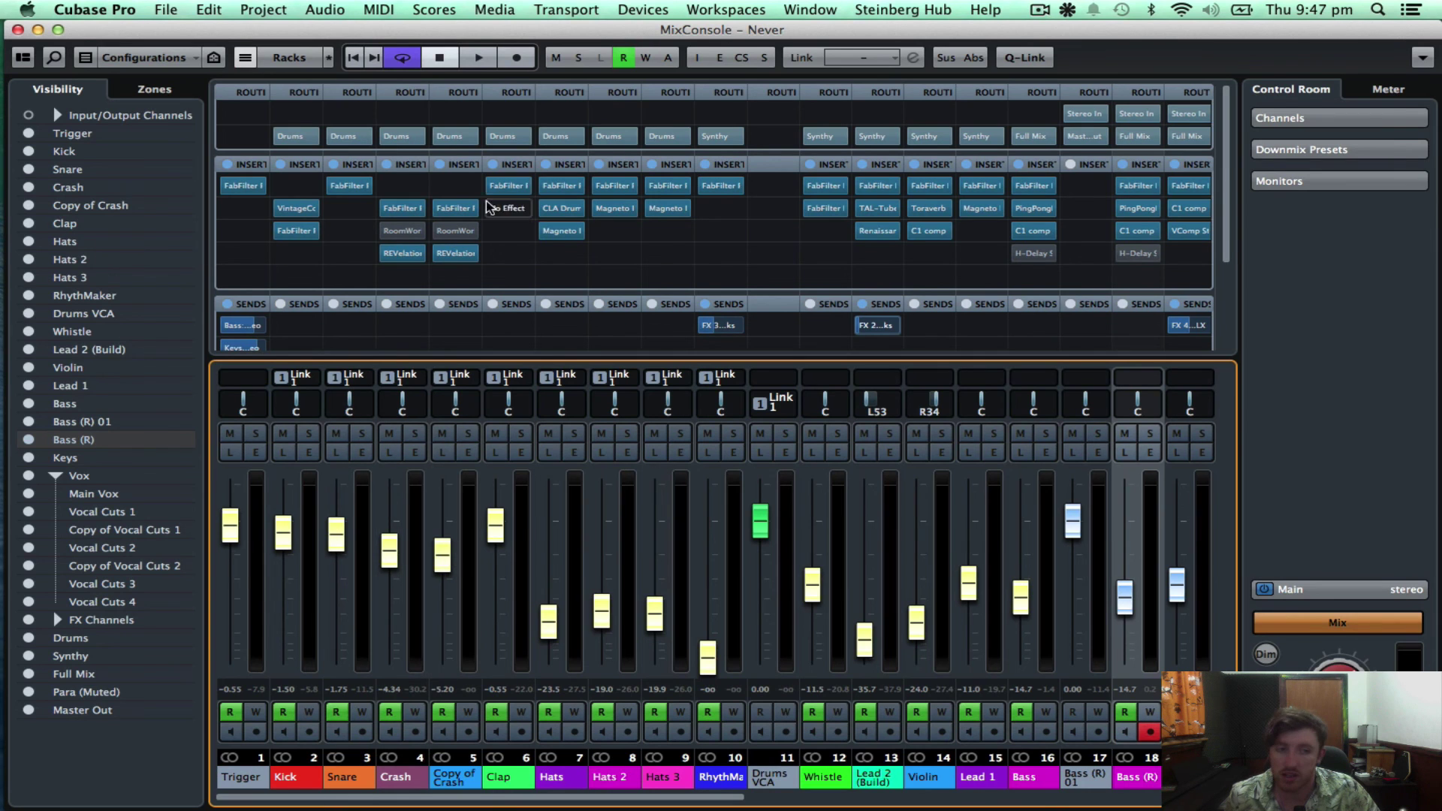
pyautogui.press('F3')
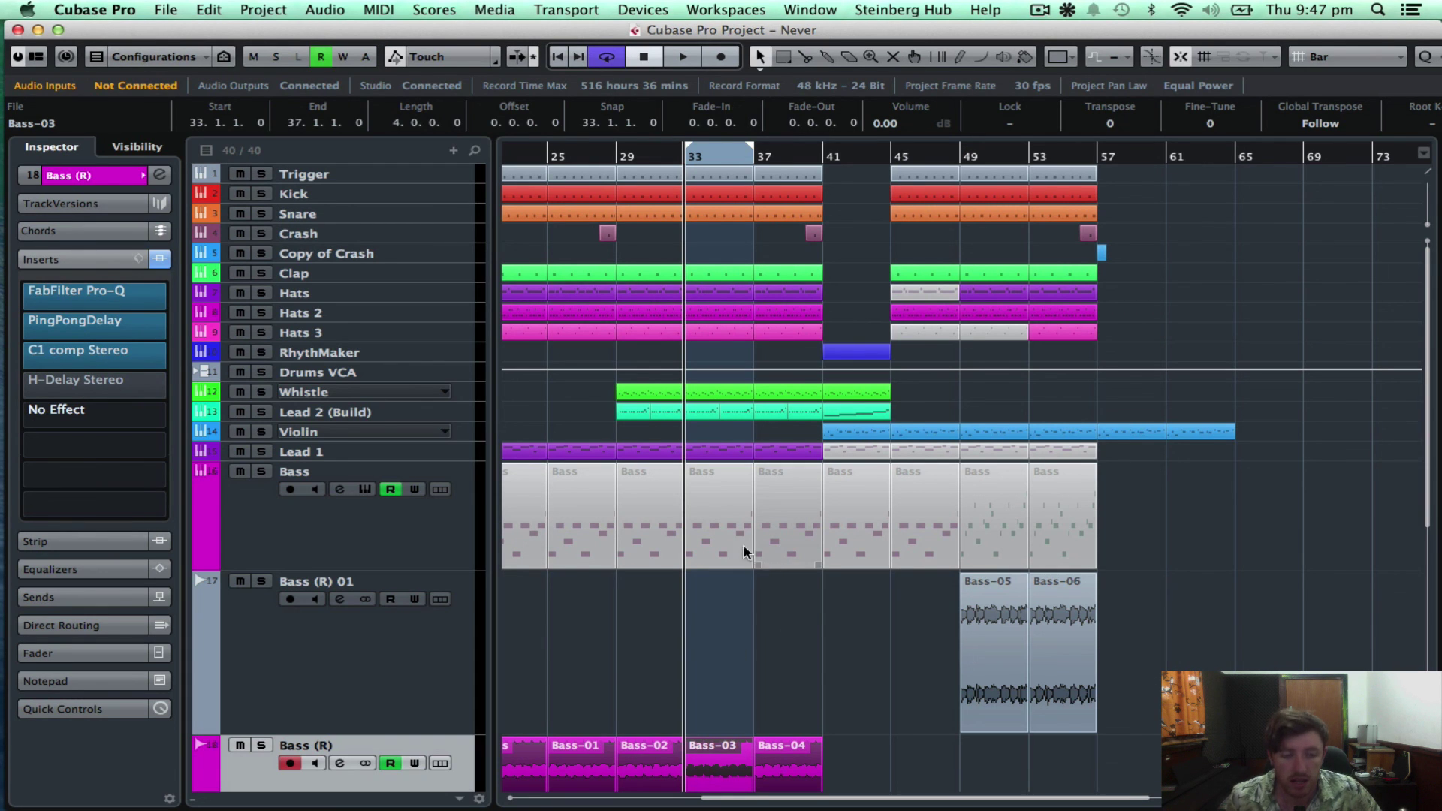